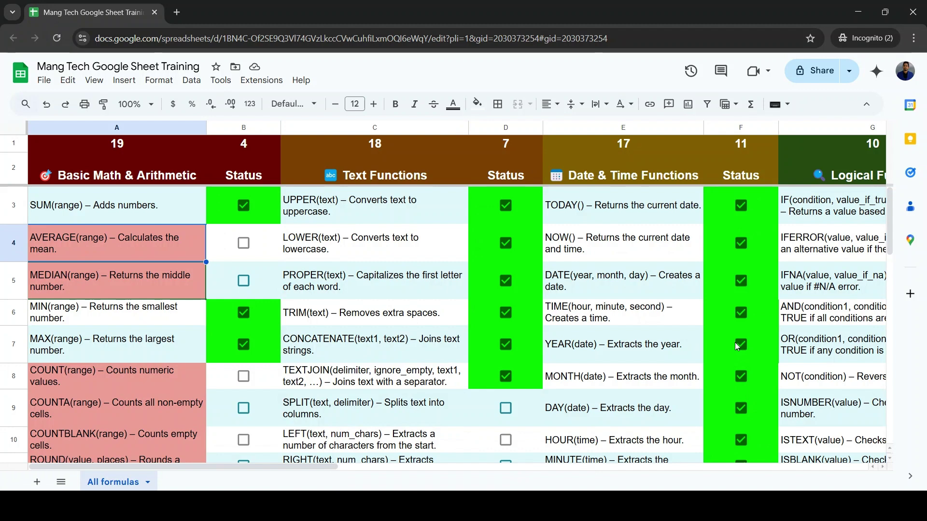
Look over the category headings and counts in the first two rows of the All formulas sheet
key(Up)
key(Up)
key(Up)
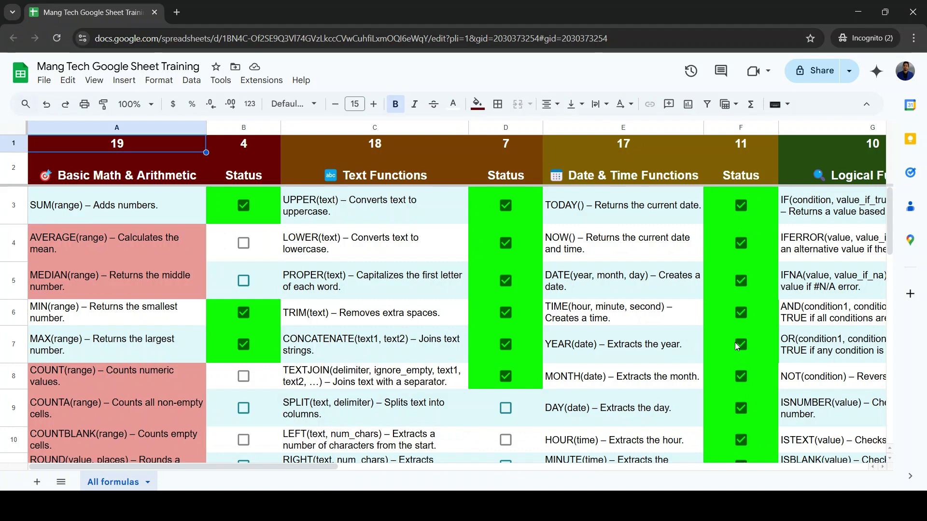
key(Down)
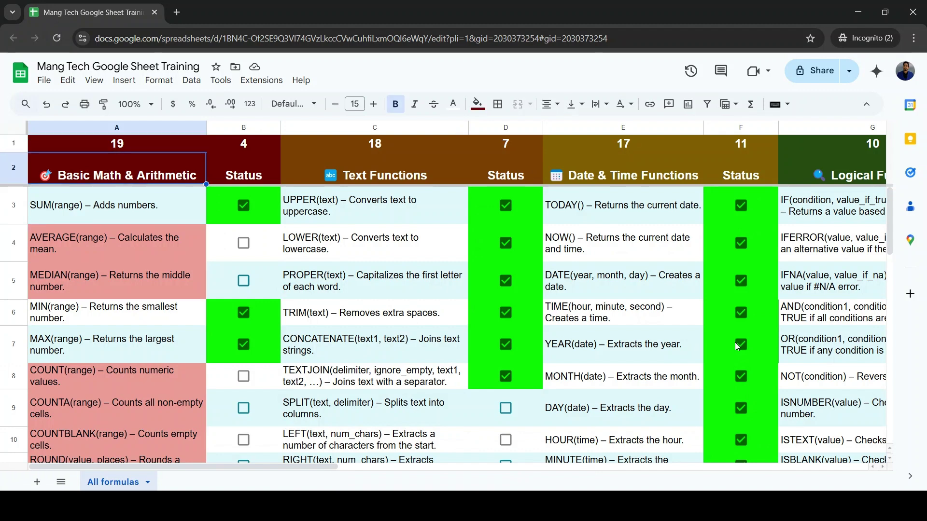
key(Right)
key(Right)
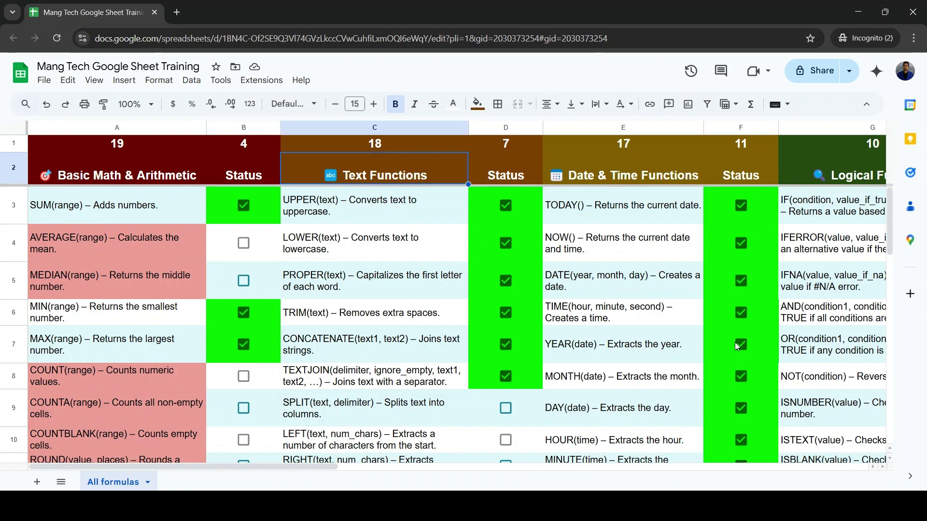
key(Left)
key(Left)
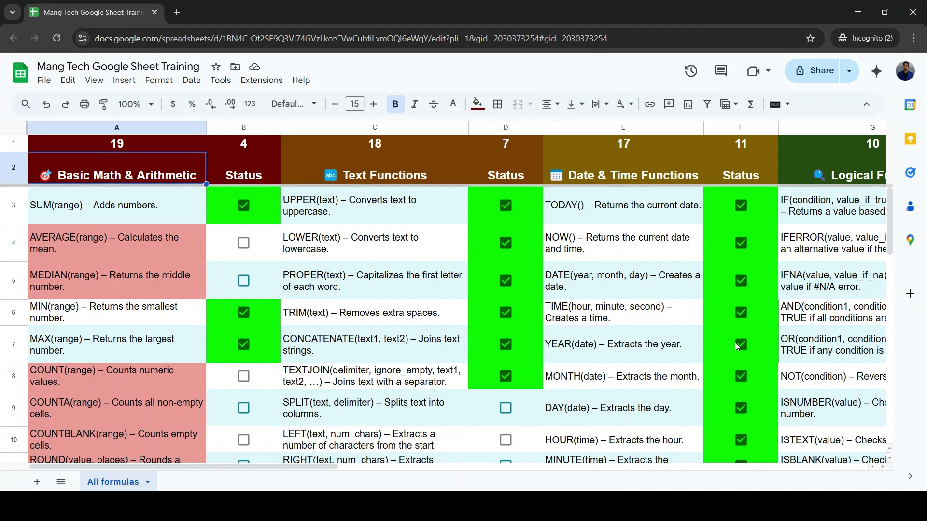
key(Up)
key(Down)
key(Down)
Examine the formula checklist and its status columns down to the summary charts below the list
scroll(273, 334, down, 4)
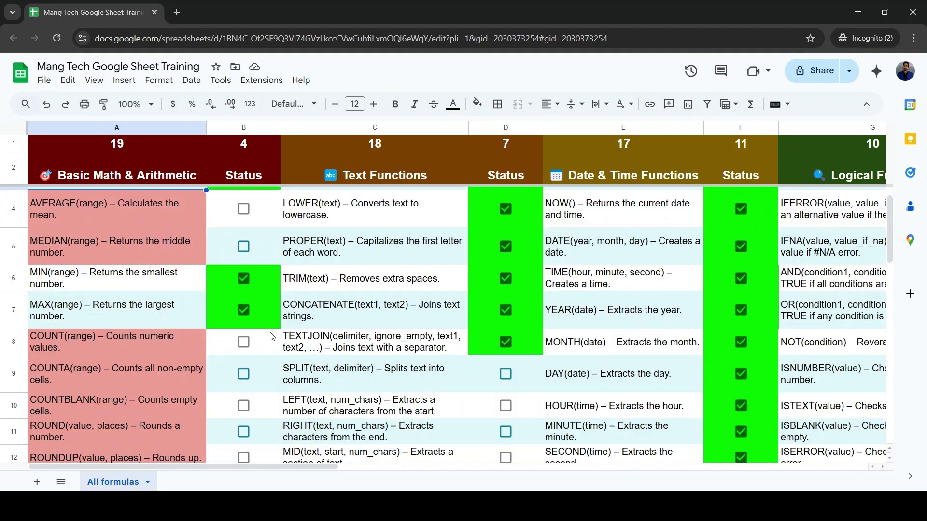
scroll(270, 332, up, 4)
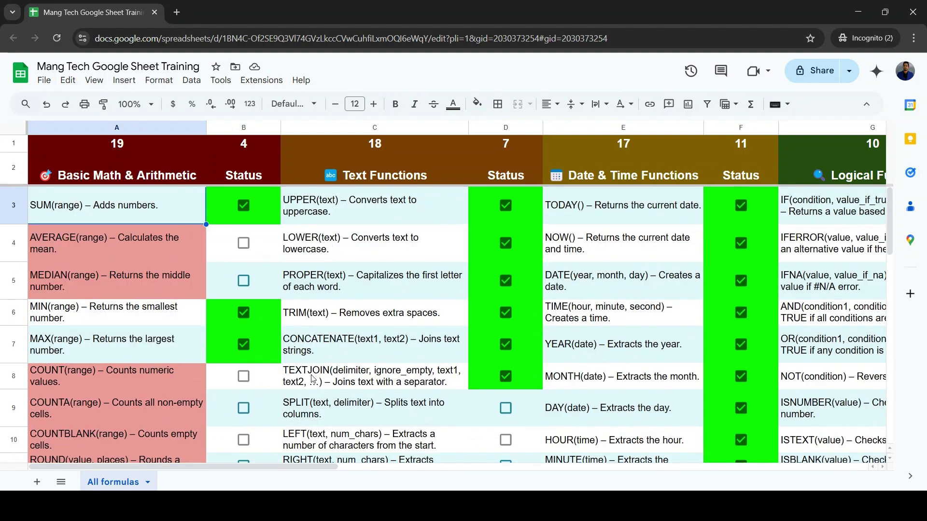
scroll(422, 389, down, 2)
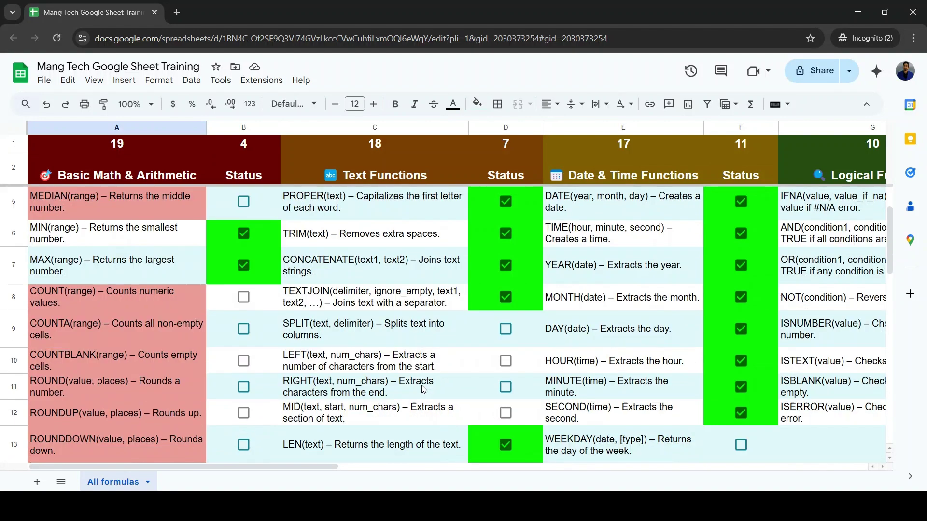
scroll(423, 389, down, 4)
scroll(423, 389, down, 7)
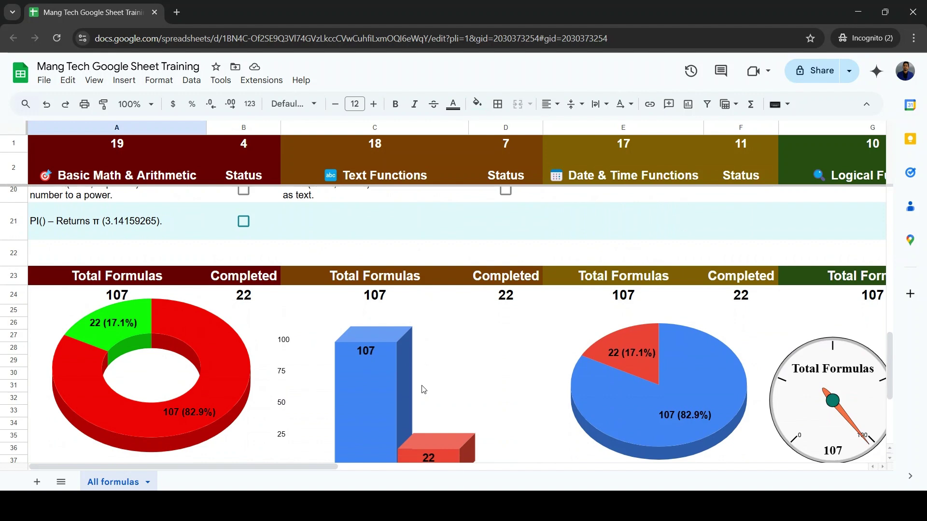
scroll(423, 389, down, 3)
scroll(421, 385, up, 1)
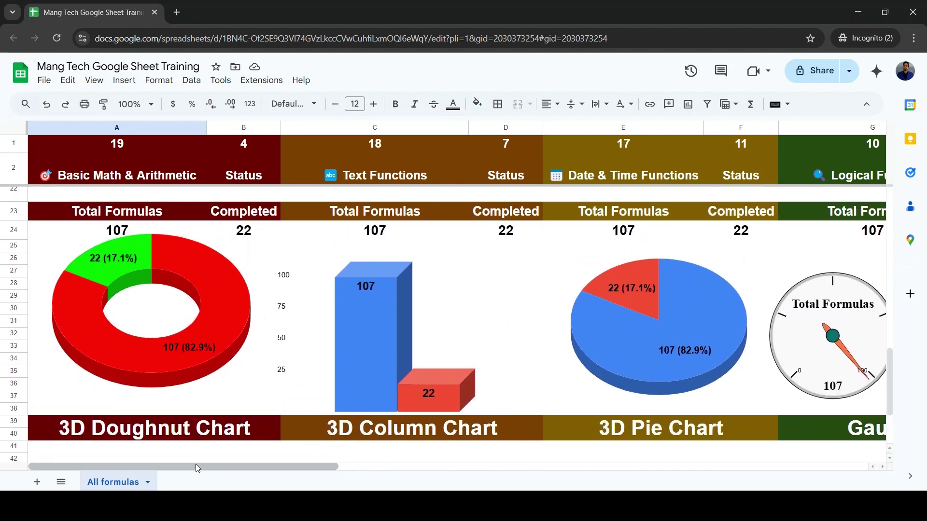
drag(196, 465, 0, 488)
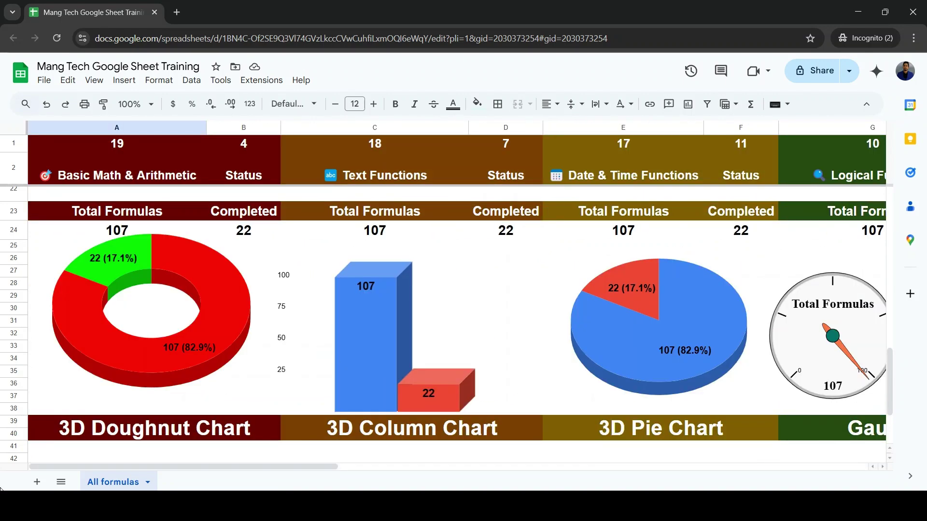
Review the red-highlighted Basic Math & Arithmetic formulas, from AVERAGE to RANDBETWEEN
scroll(107, 313, up, 10)
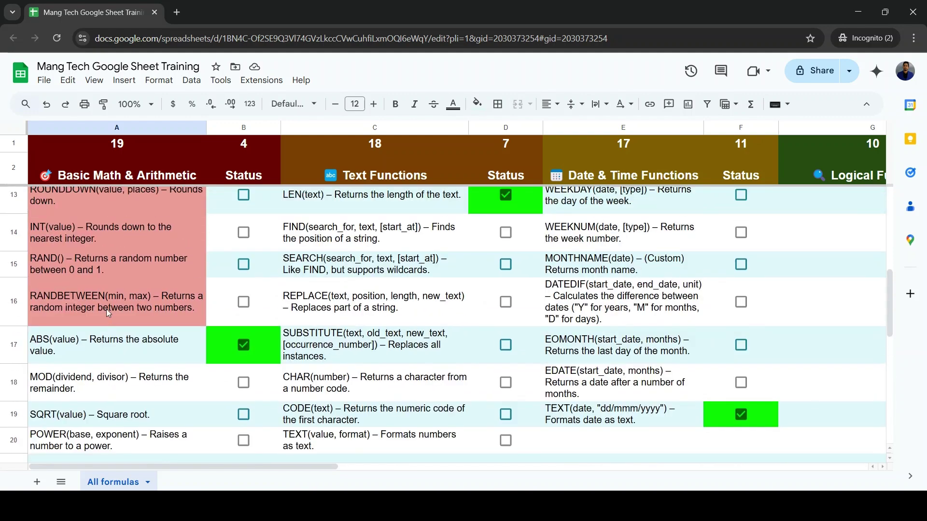
scroll(107, 312, up, 6)
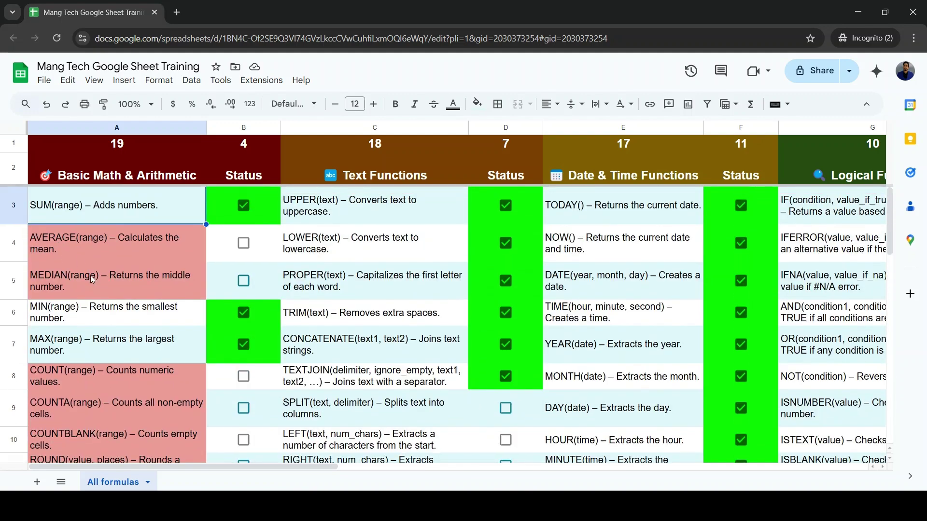
scroll(94, 283, down, 2)
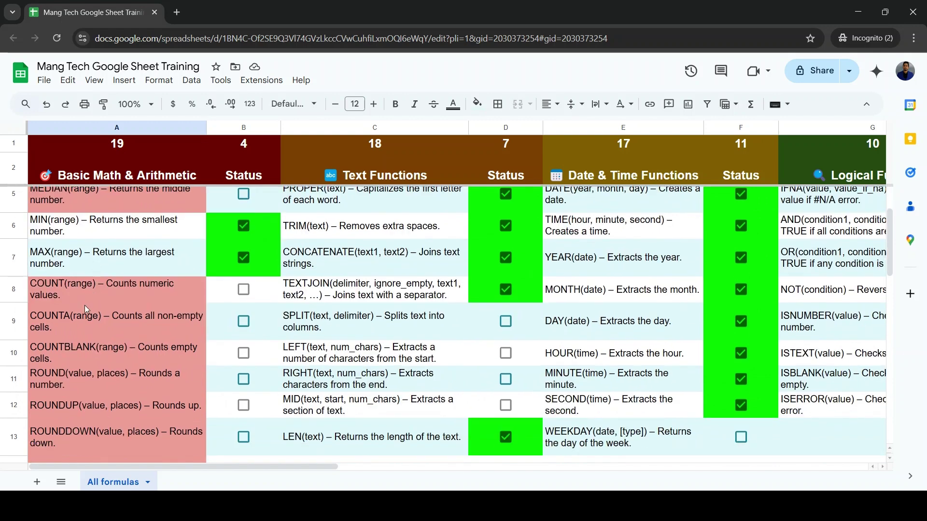
scroll(71, 300, down, 4)
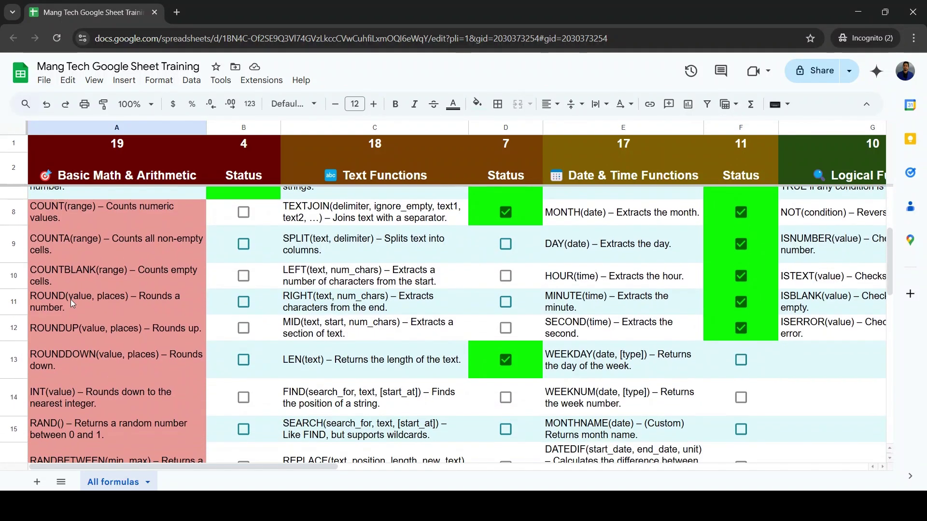
scroll(70, 299, down, 3)
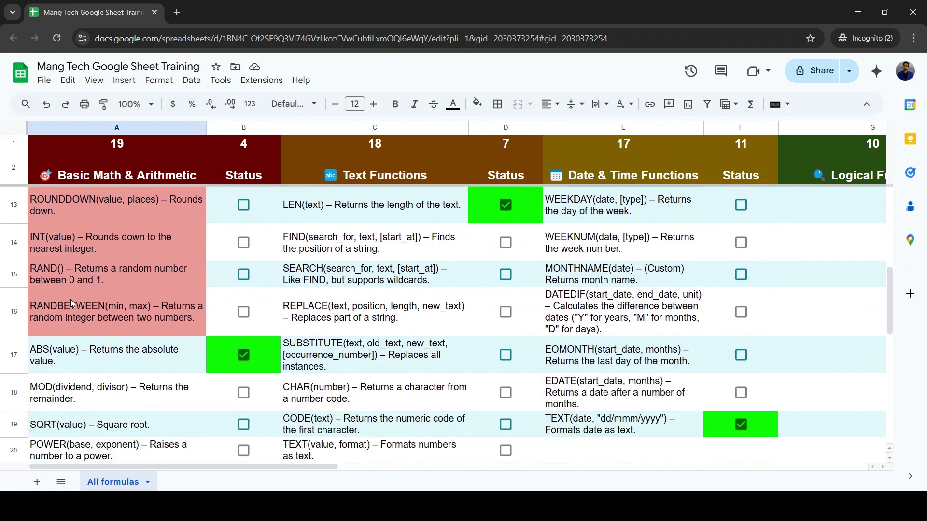
scroll(70, 303, down, 2)
scroll(71, 303, up, 10)
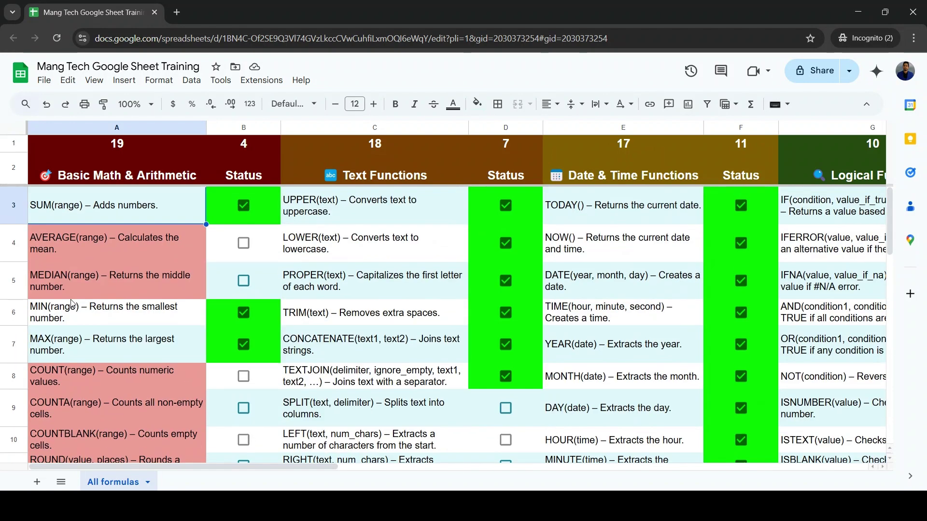
click(97, 270)
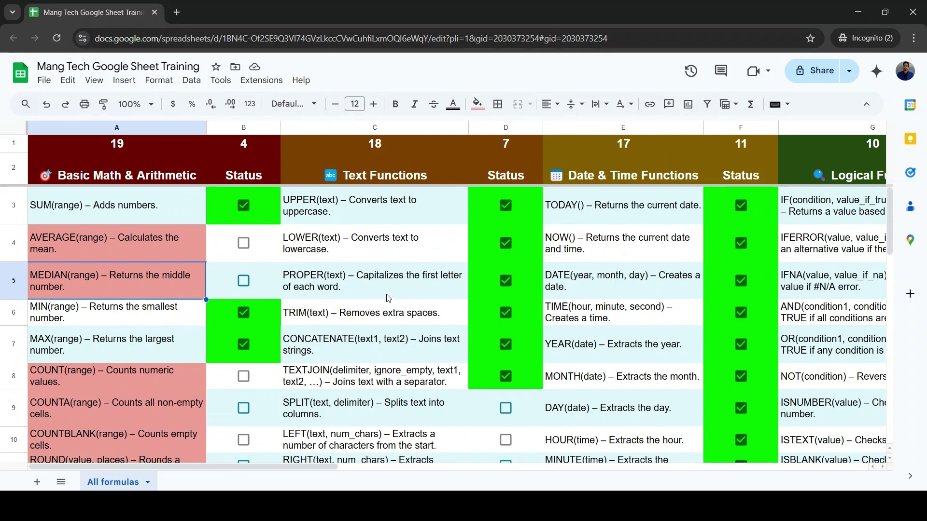
Switch to the Google Sheet by Mang Tech spreadsheet and go to the header row of its Data sheet
key(alt+Tab)
key(Tab)
key(Tab)
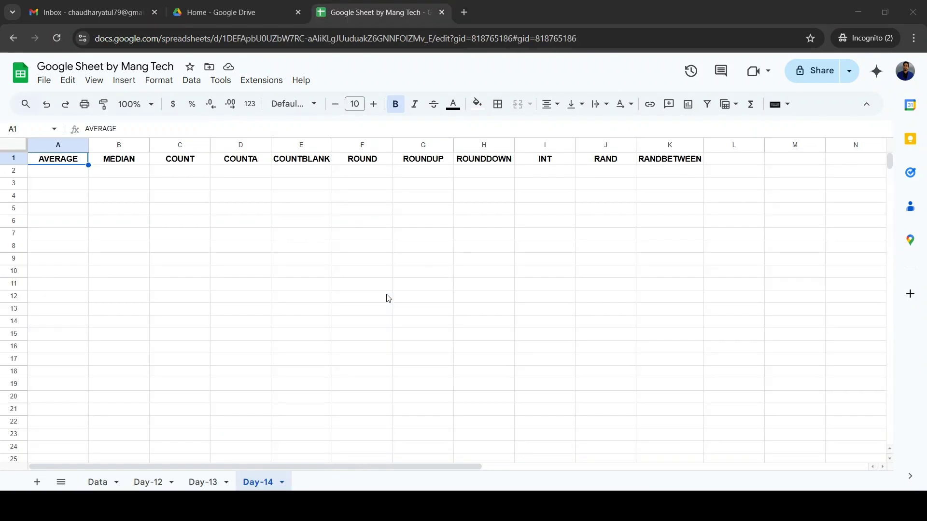
click(98, 482)
click(206, 255)
key(ctrl+Up)
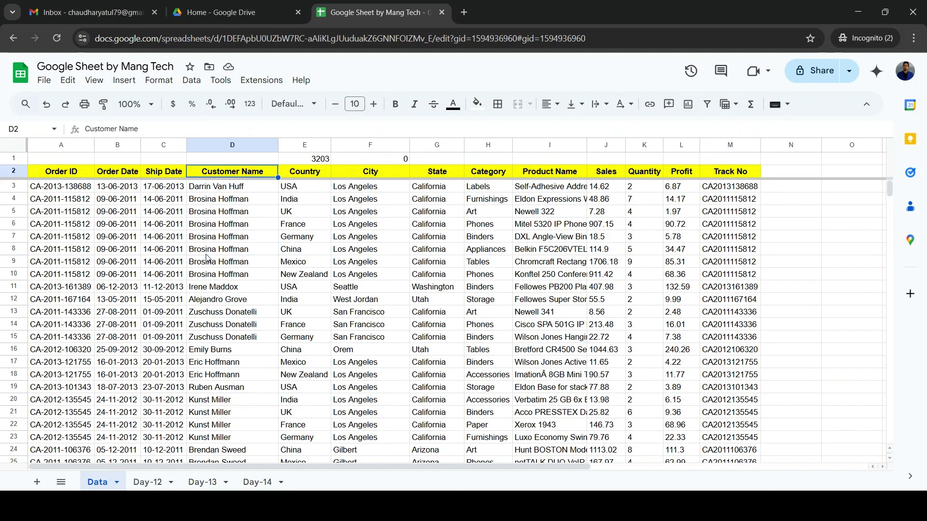
Examine the Data sheet's columns from Order ID to Track No and its records down to the last row
key(Down)
key(Home)
key(Right)
key(Right)
key(Right)
key(Right)
key(Right)
key(Right)
key(Right)
key(Right)
key(Right)
key(Right)
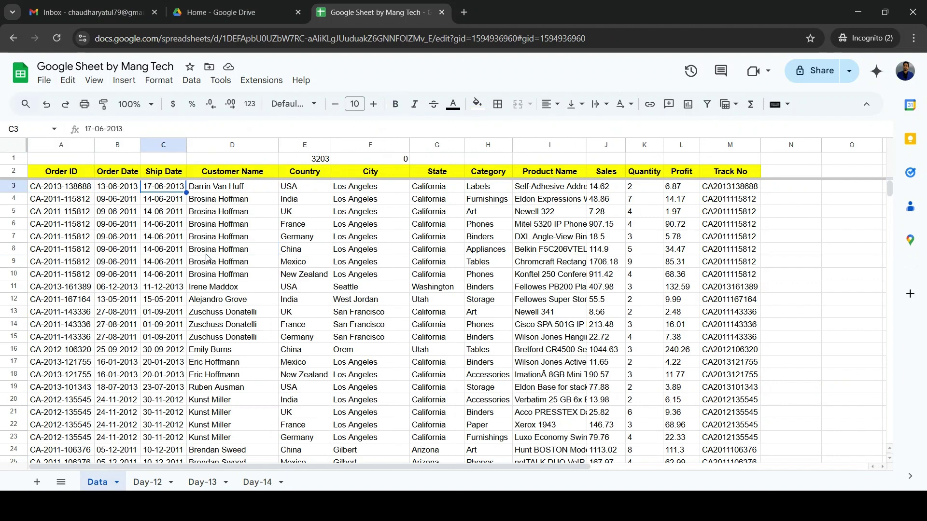
key(Right)
key(Right)
key(Up)
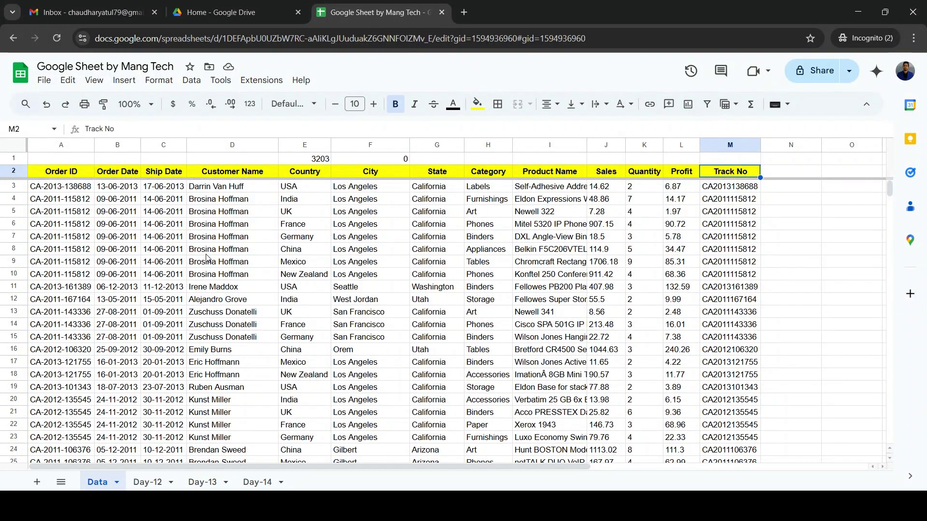
key(ctrl+Down)
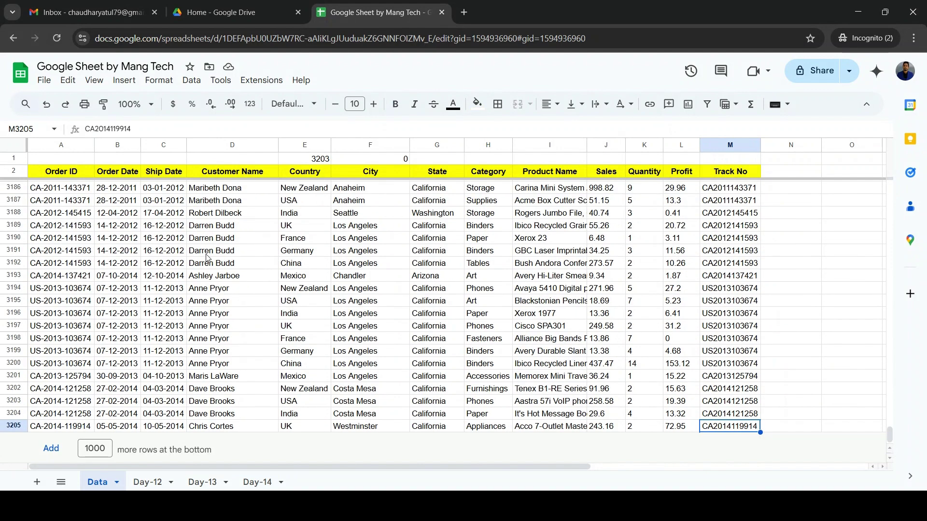
key(ctrl+Up)
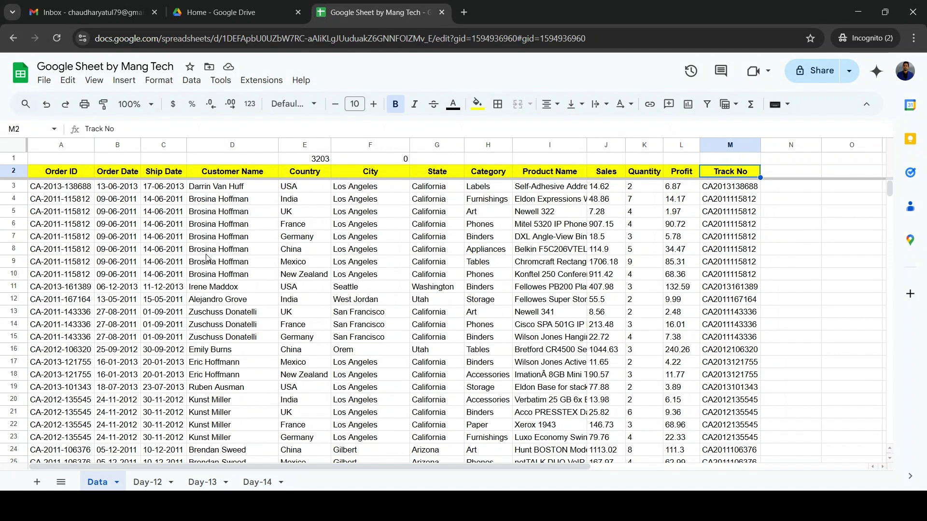
key(ctrl+Left)
key(ctrl+space)
key(Up)
key(Down)
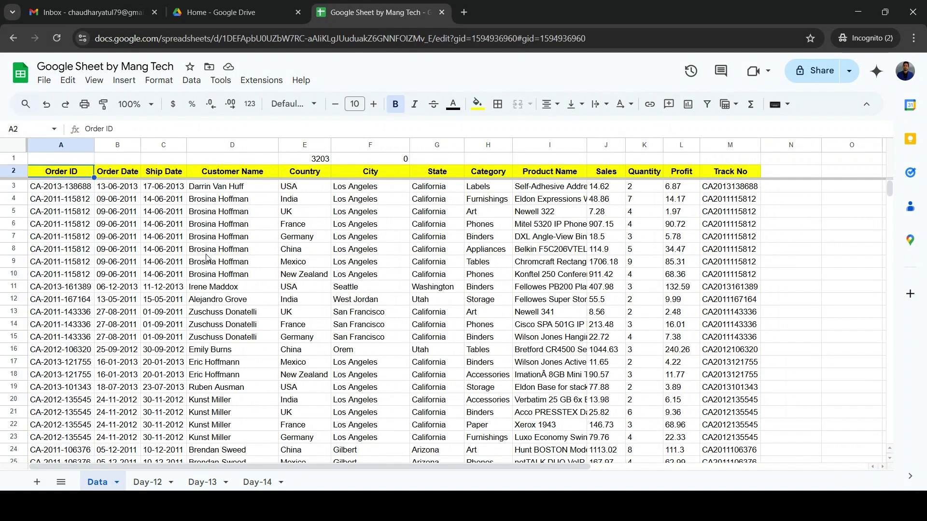
key(ctrl+shift+Right)
key(ctrl+shift+Left)
Hide the Day-12 and Day-13 sheets
click(148, 482)
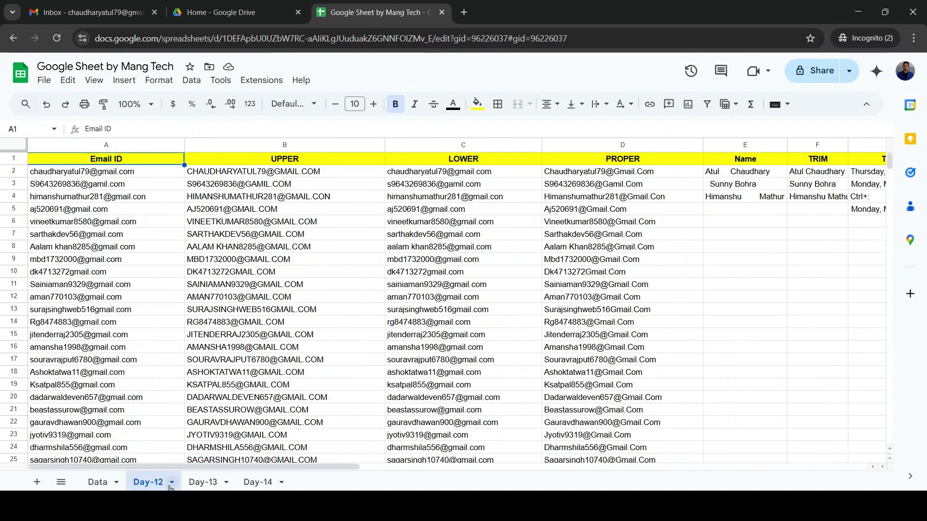
click(171, 483)
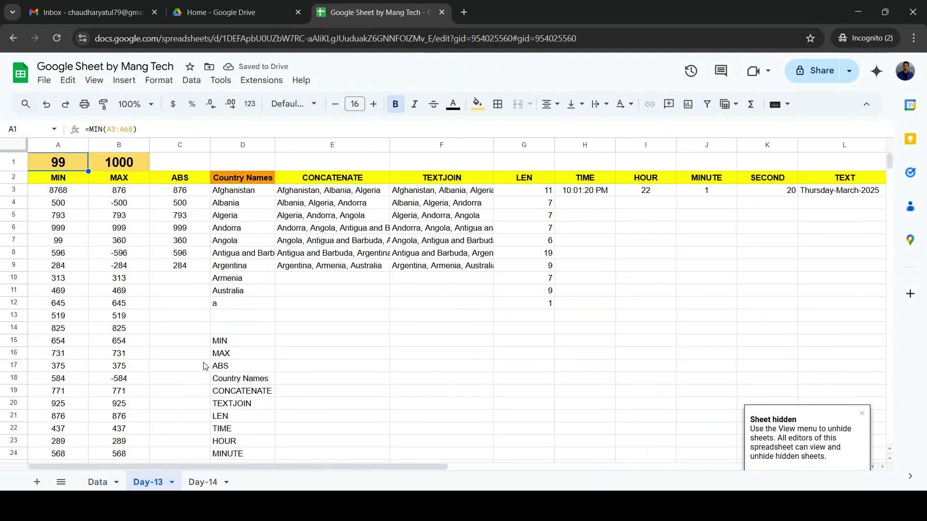
click(171, 482)
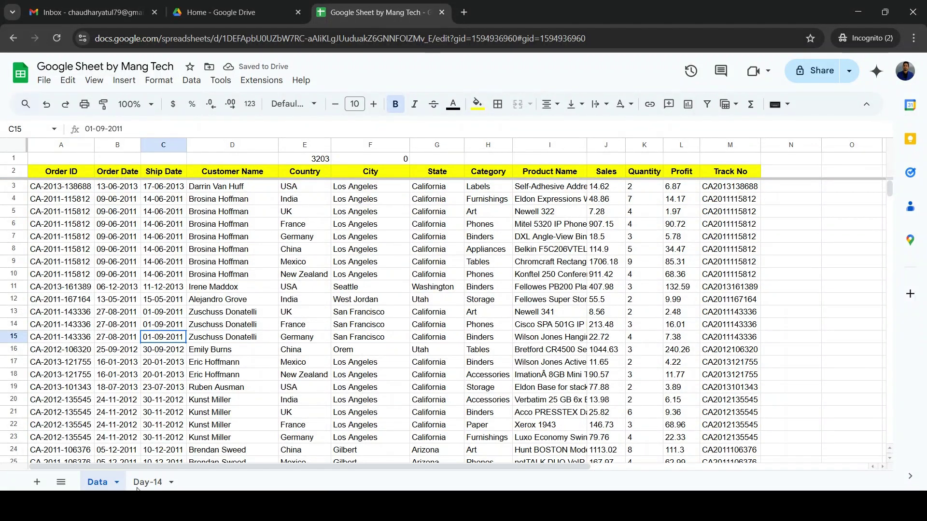
Open the Day-14 sheet and go to the AVERAGE heading in cell A1
click(137, 488)
key(ctrl+Up)
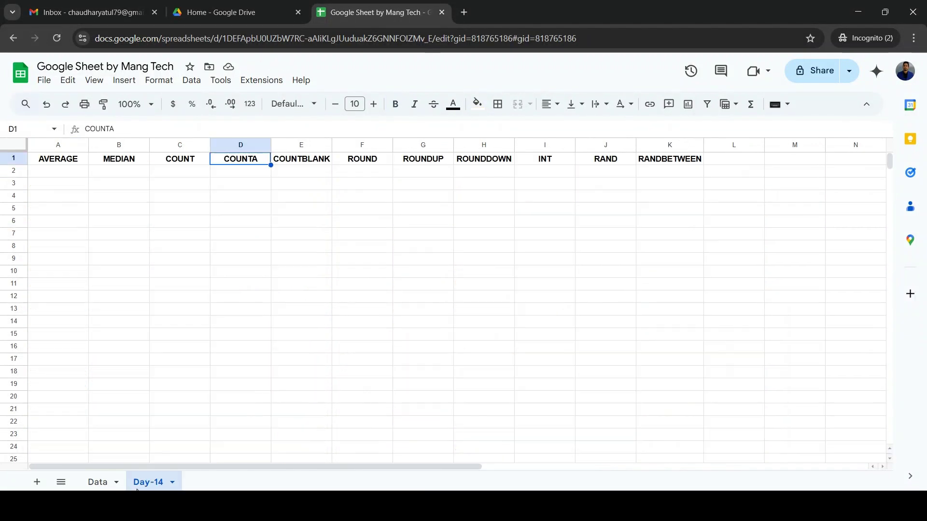
key(ctrl+Left)
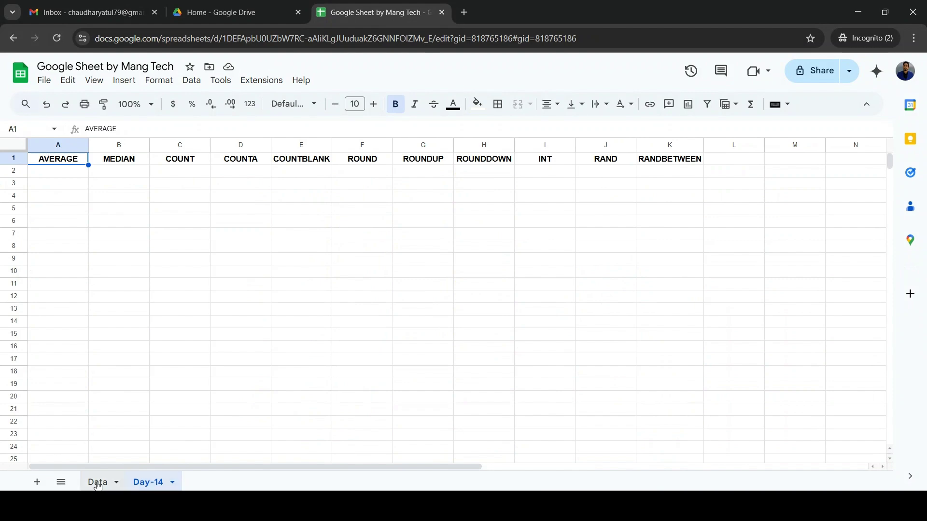
Return to the Data sheet and look over the first values of the Quantity column
click(97, 482)
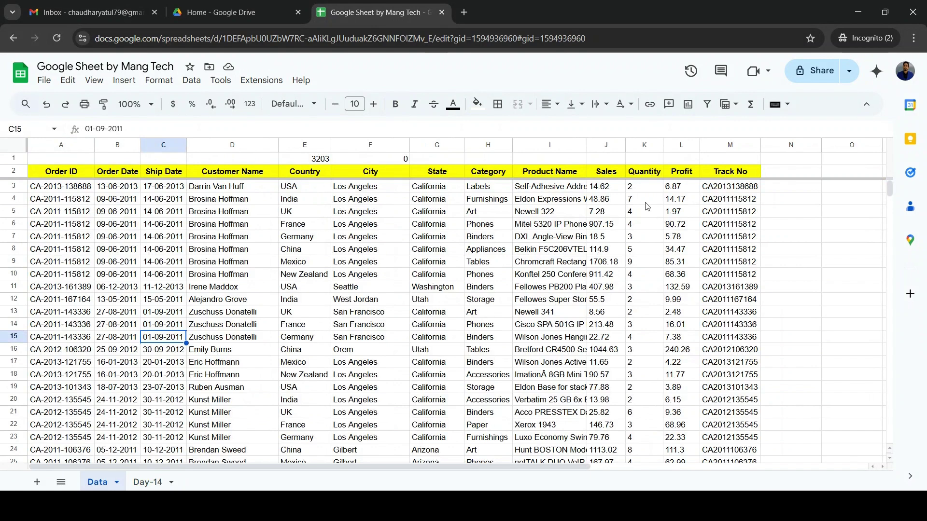
click(595, 161)
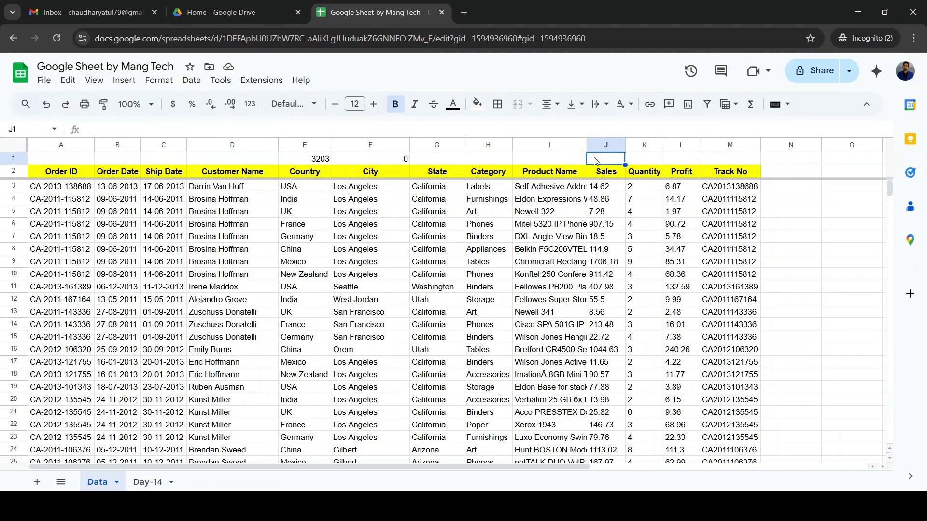
key(Right)
key(Down)
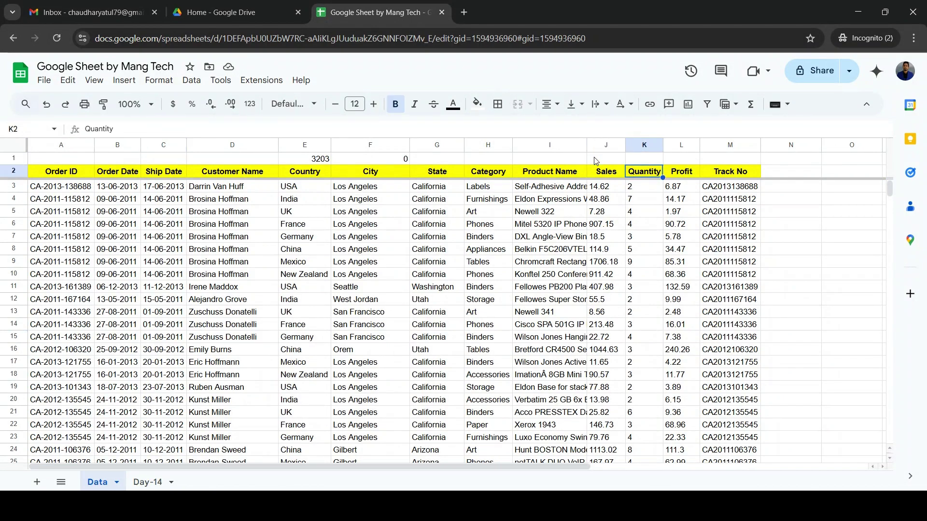
key(Down)
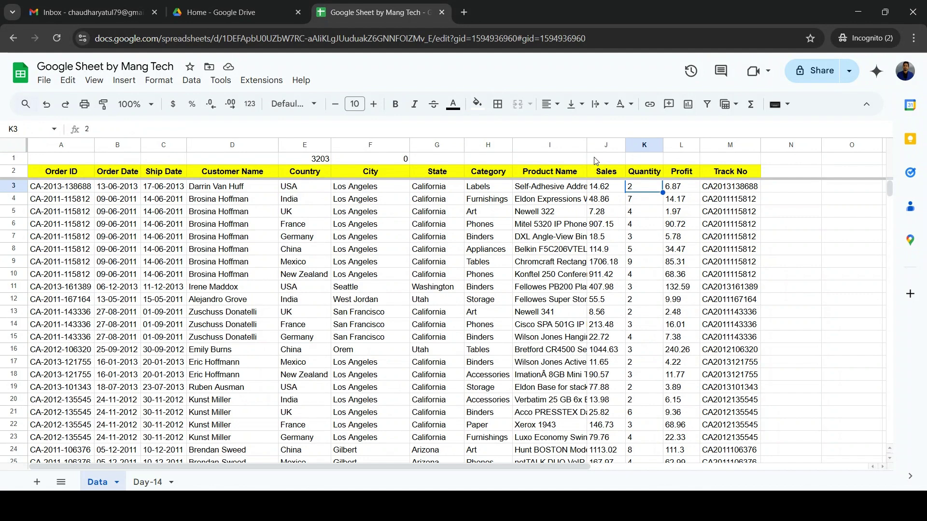
key(Down)
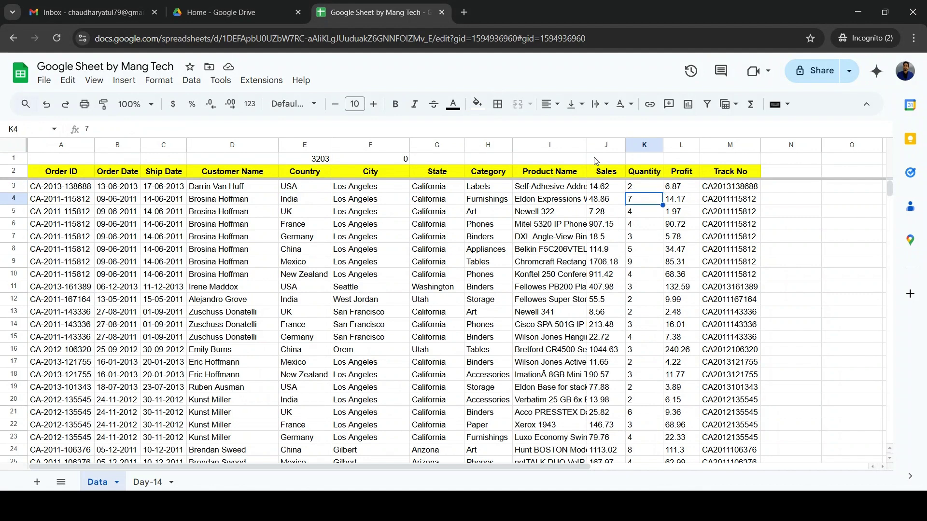
key(Up)
key(Up)
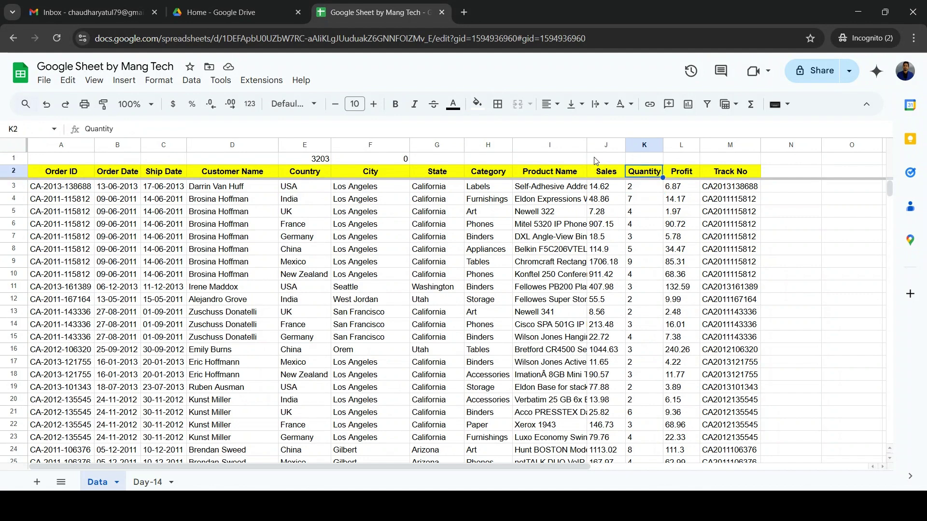
Calculate the average of the Quantity values K3:K3205 in cell K1 of the Data sheet
key(Up)
key(Down)
key(Up)
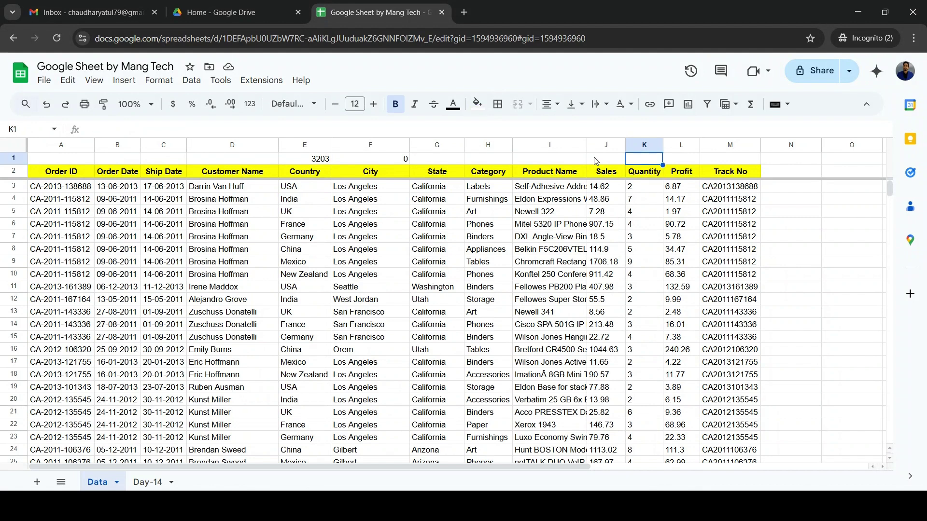
text(=)
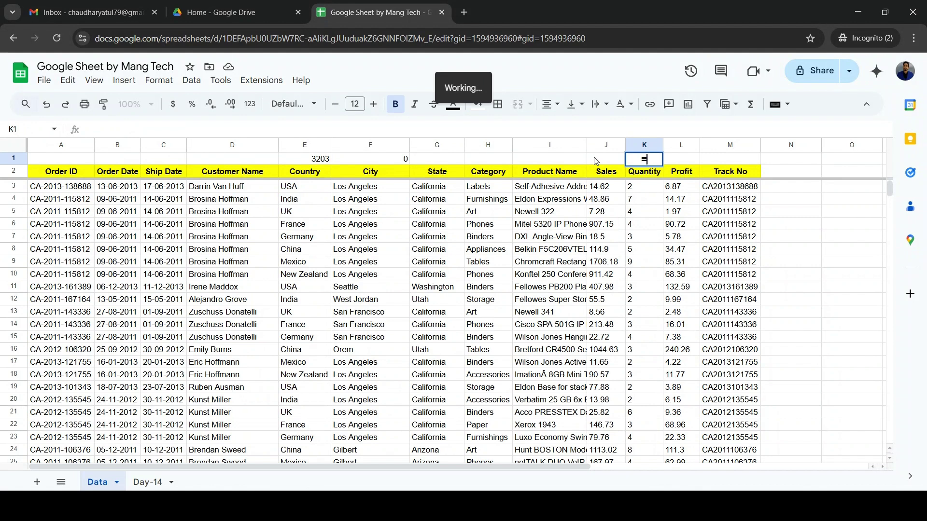
text(av)
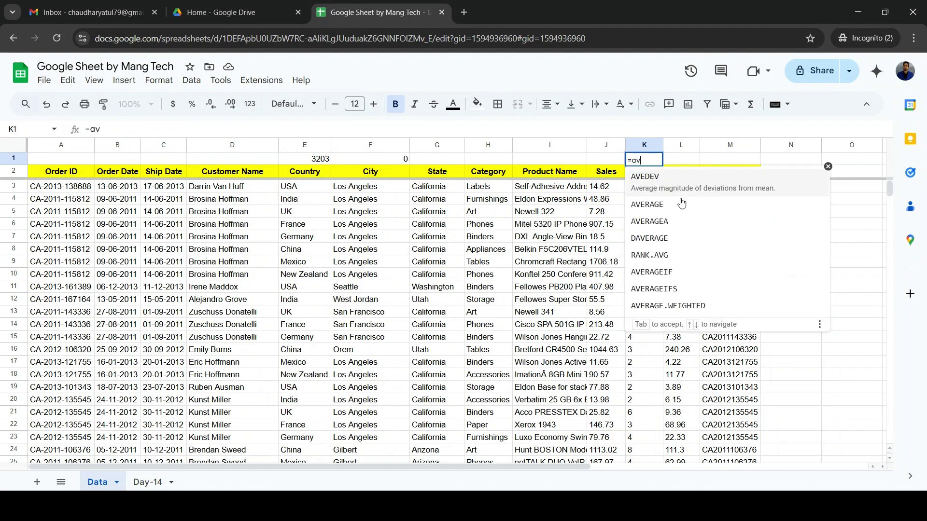
click(679, 202)
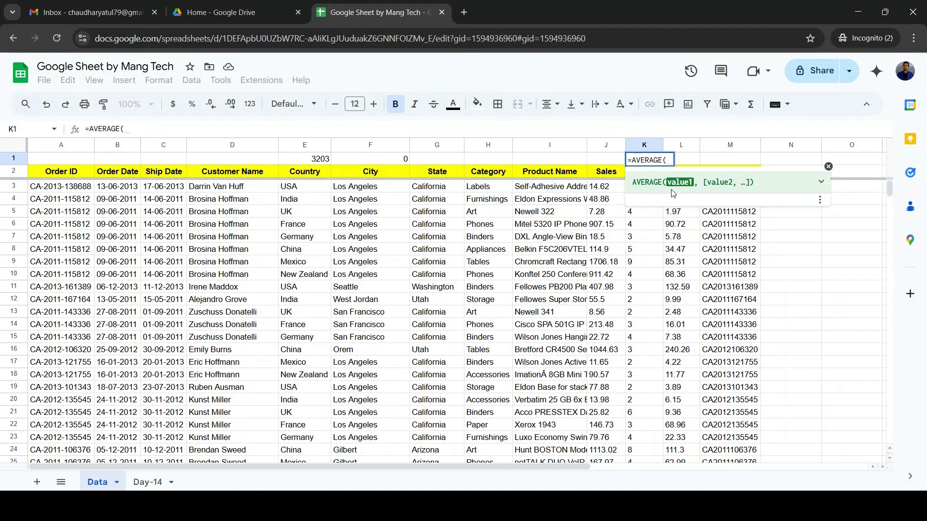
key(Down)
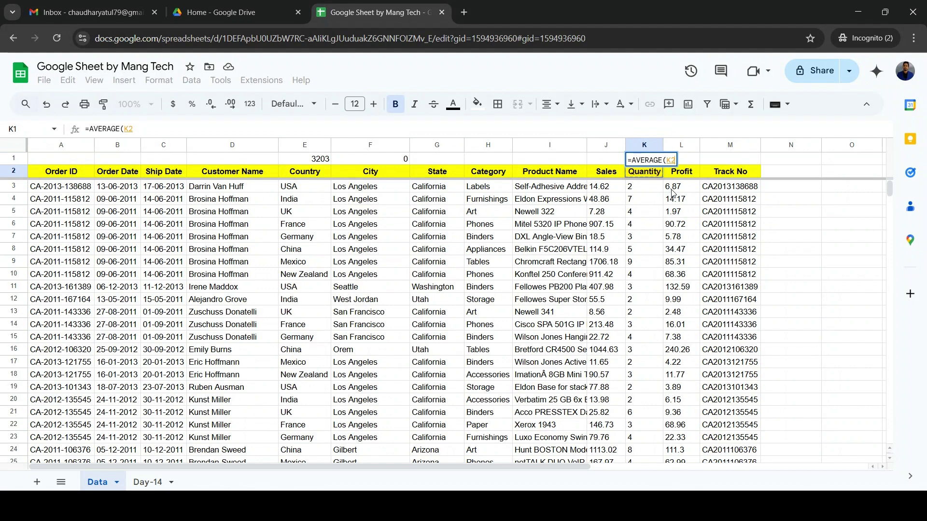
key(Down)
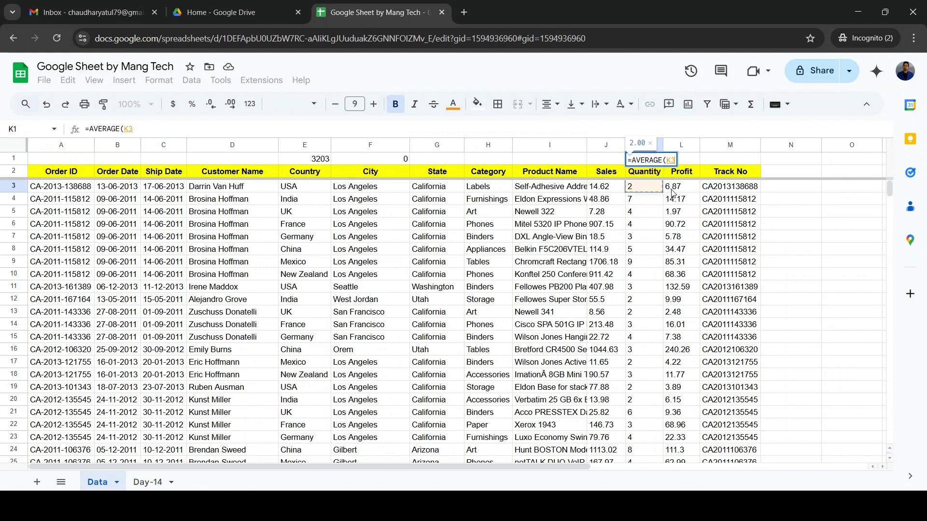
key(ctrl+shift+Down)
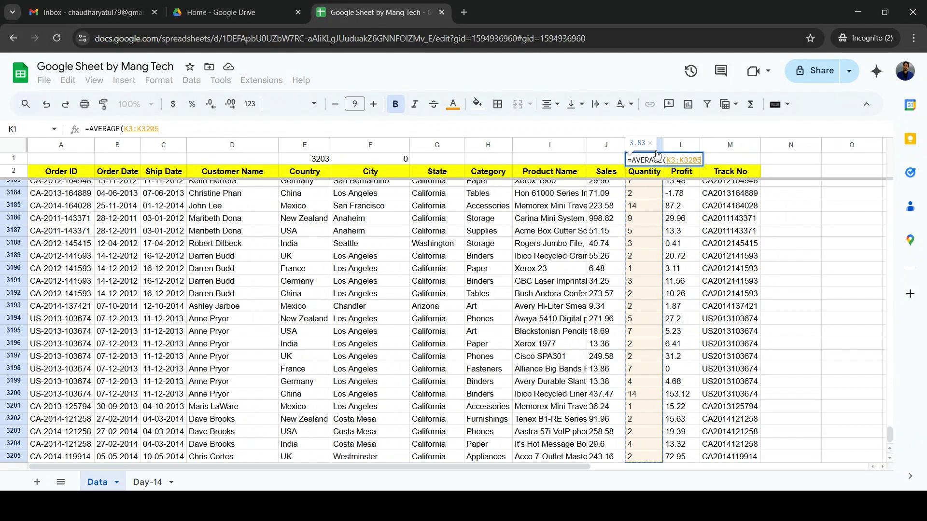
key(Return)
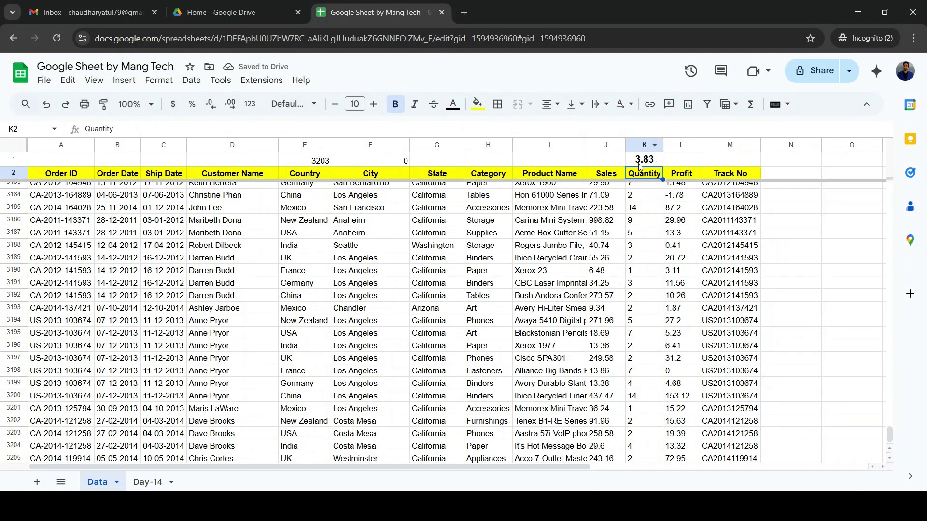
Go back up the Quantity column to its first value in cell K3
click(646, 195)
key(Up)
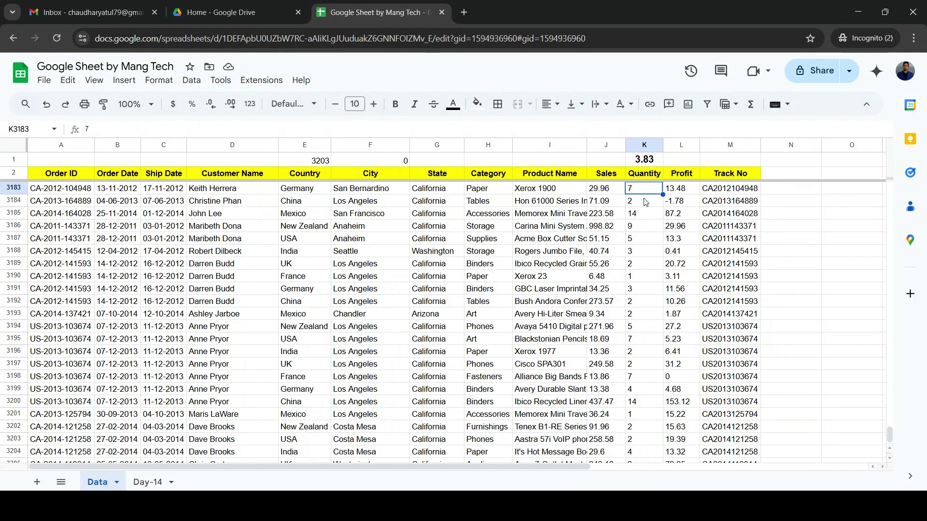
key(ctrl+Up)
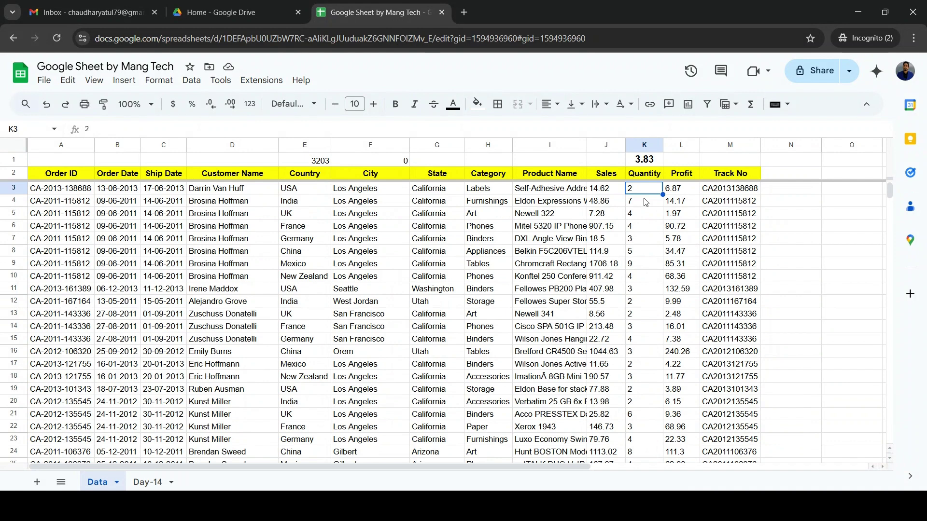
key(Down)
key(Up)
On the Day-14 sheet, fill cells B2:B13 under the MEDIAN heading with the numbers 1 to 12
click(148, 482)
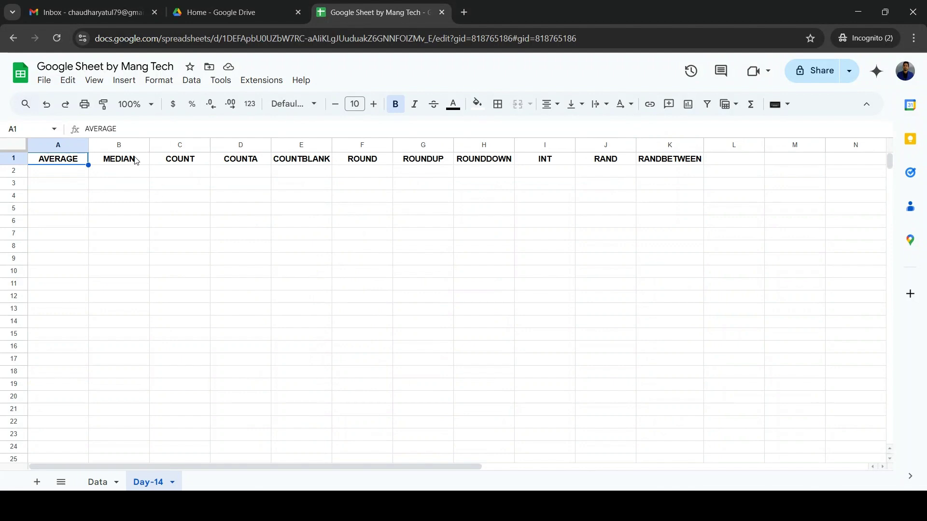
click(136, 160)
click(131, 175)
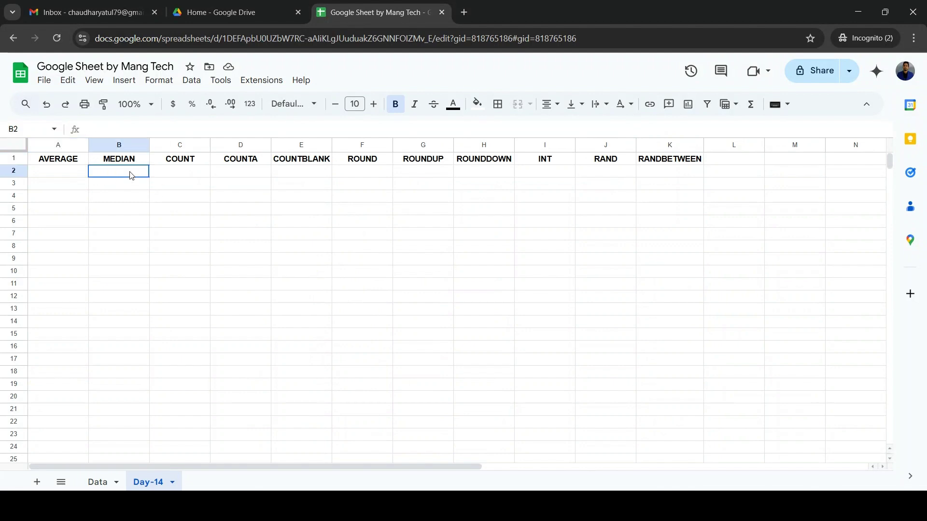
text(1)
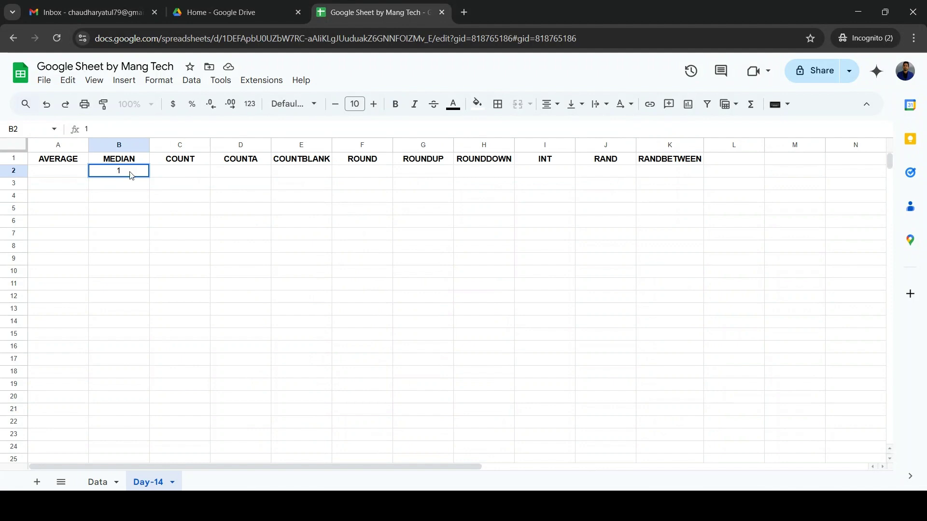
key(Return)
text(2)
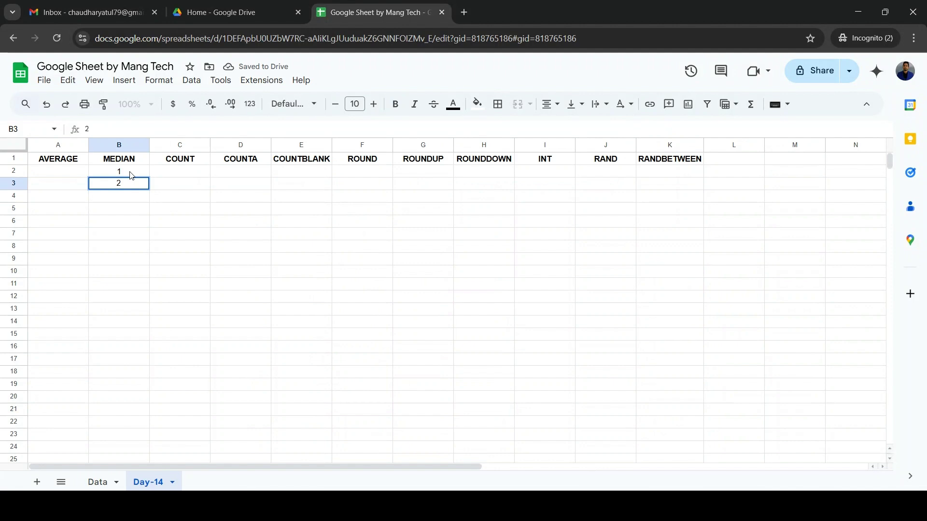
key(ctrl+Return)
click(131, 176)
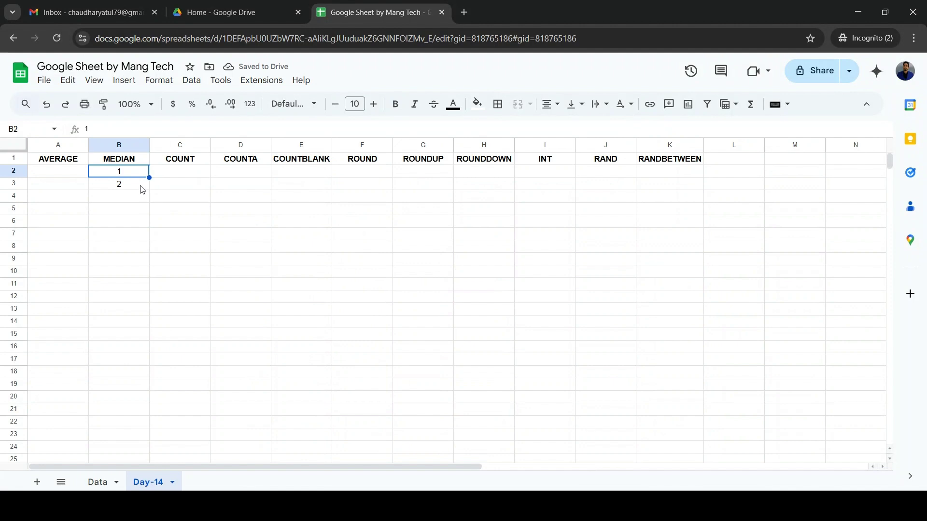
shift+click(147, 189)
drag(149, 190, 150, 314)
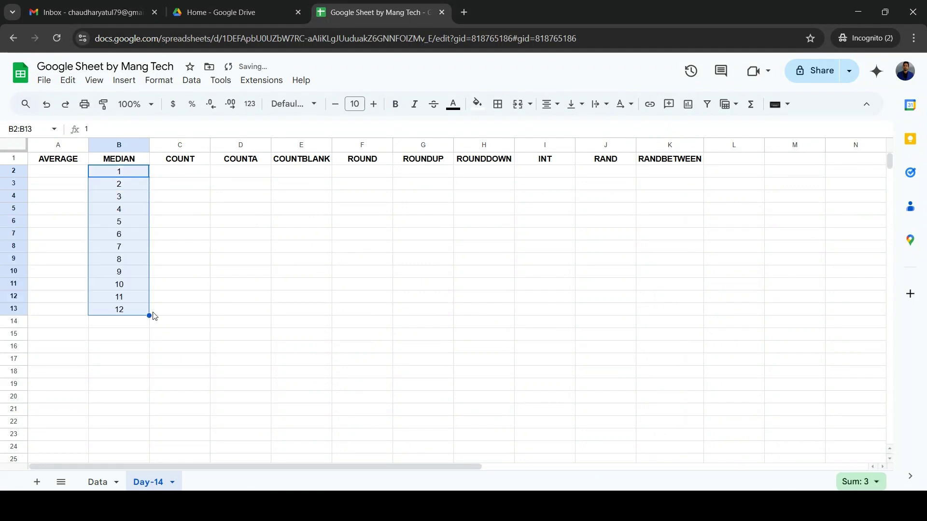
Calculate the median of B2:B13 in cell B14 and make the result bold
click(125, 324)
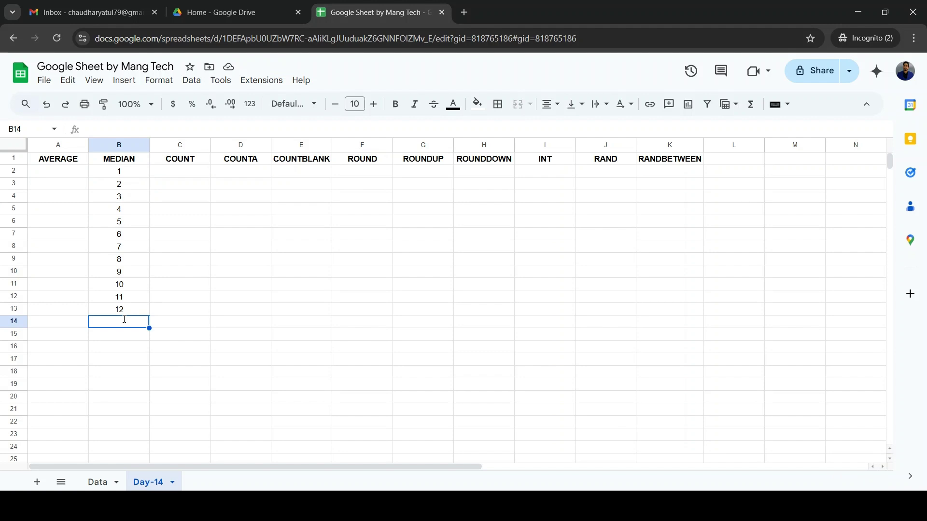
text(=)
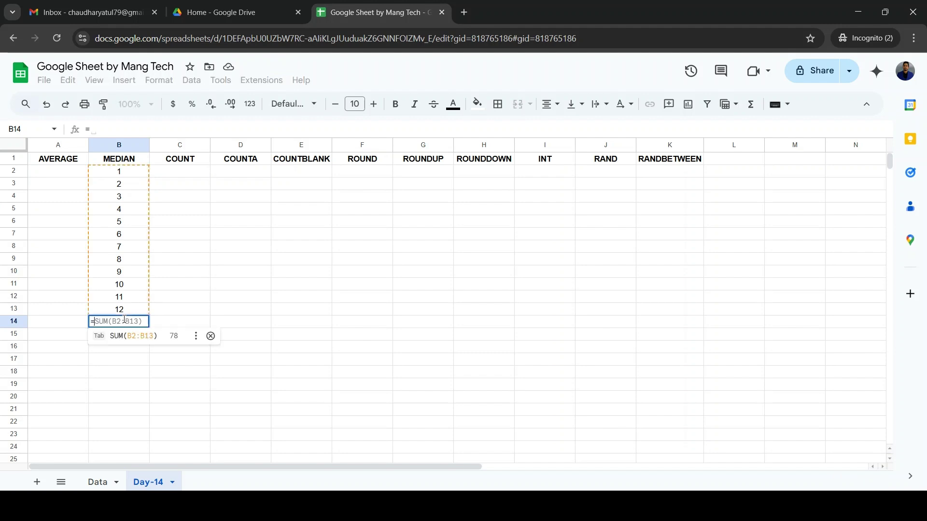
text(me)
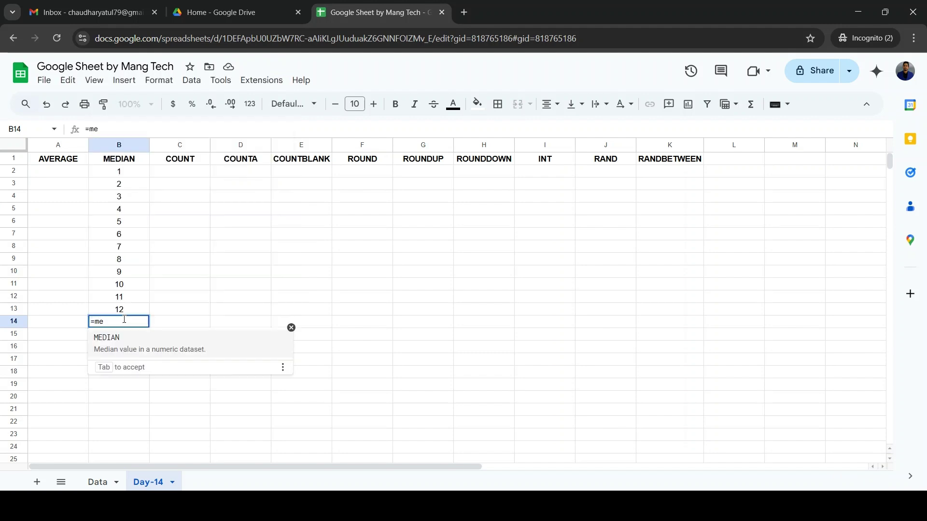
click(116, 343)
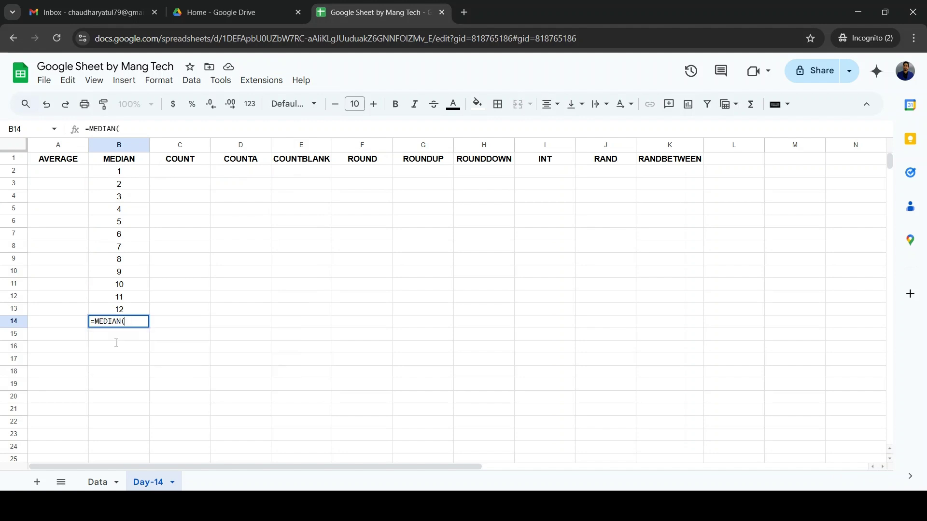
click(138, 178)
key(shift+Down)
key(shift+Down)
key(shift+Down)
key(shift+Down)
key(shift+Down)
key(shift+Down)
key(shift+Down)
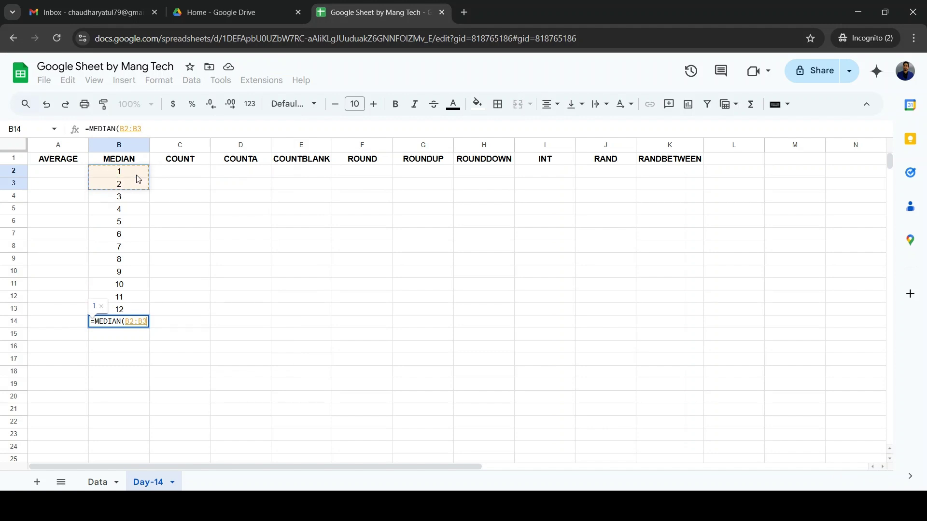
key(shift+Down)
key(shift+Down)
key(shift+Down)
key(shift+Down)
key(shift+Down)
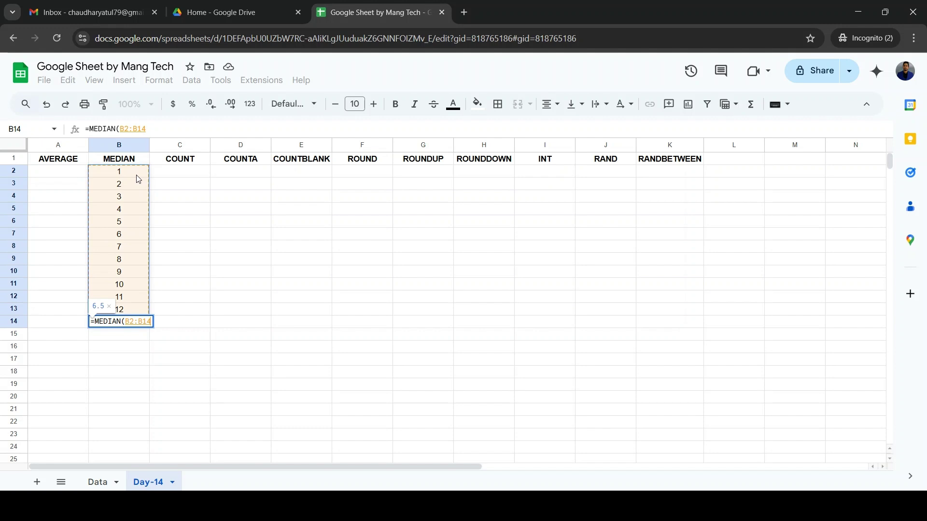
key(shift+Up)
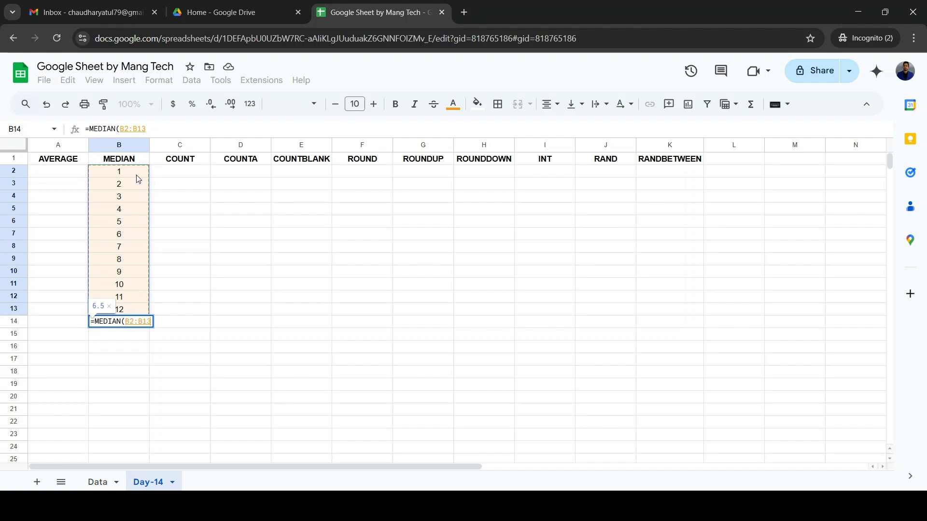
key(Return)
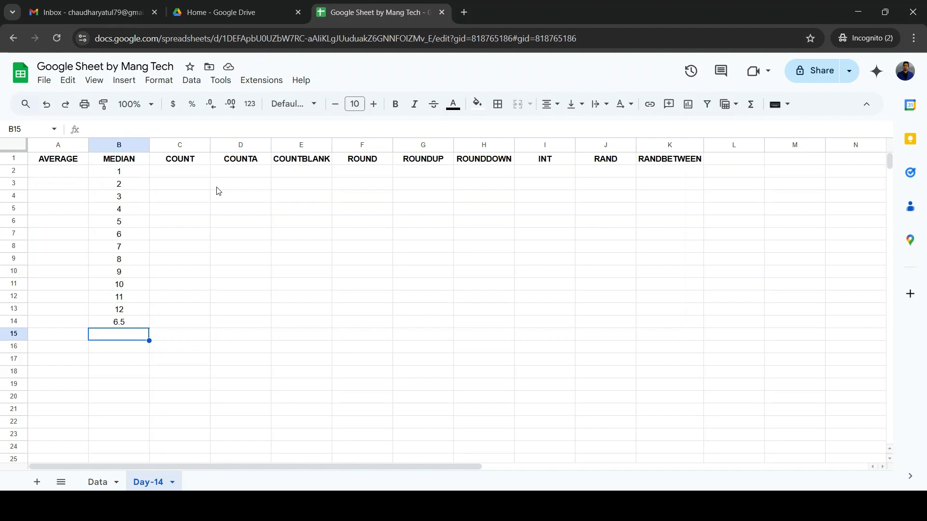
key(Up)
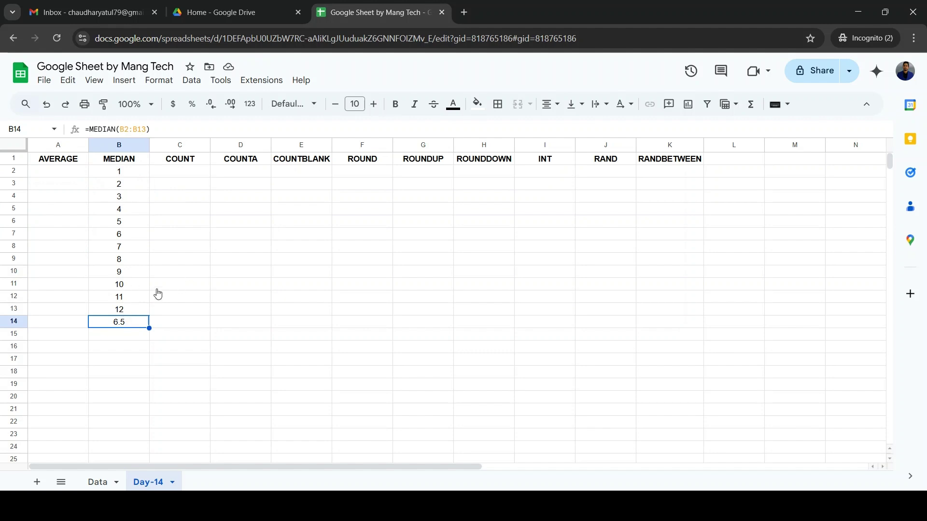
key(ctrl+b)
Clear the last number of the MEDIAN list in cell B13
click(130, 312)
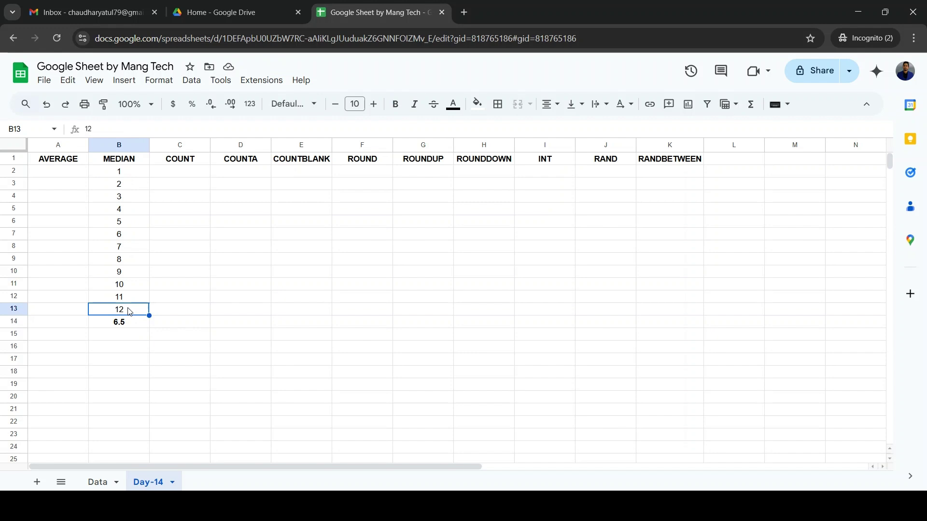
key(Delete)
key(ctrl+plus)
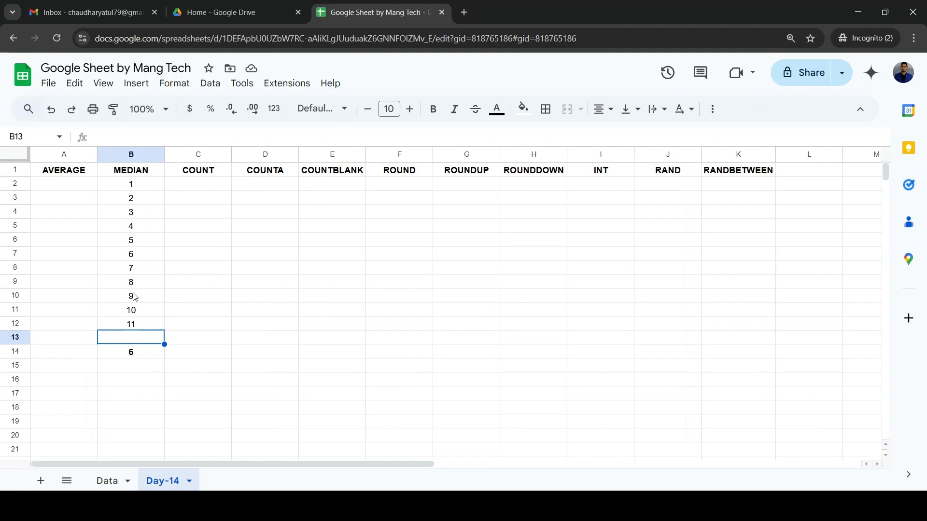
On the Data sheet, remove the existing formulas above the City and Country headings in cells F1 and E1
click(197, 189)
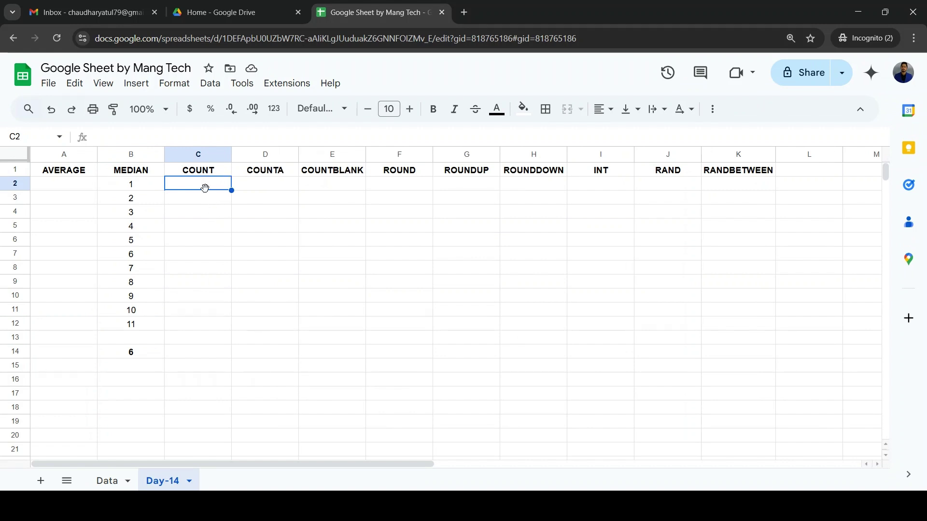
click(104, 484)
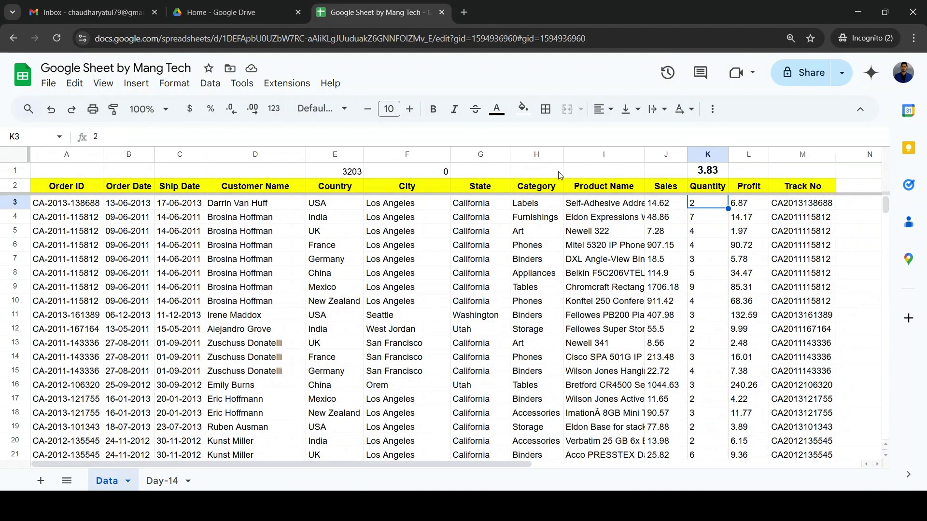
click(535, 165)
key(Left)
key(Left)
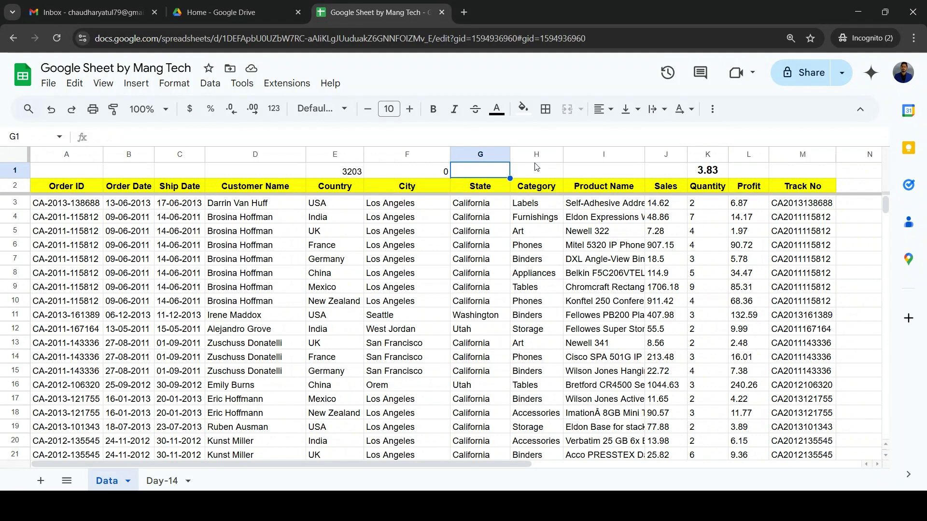
key(Delete)
key(Left)
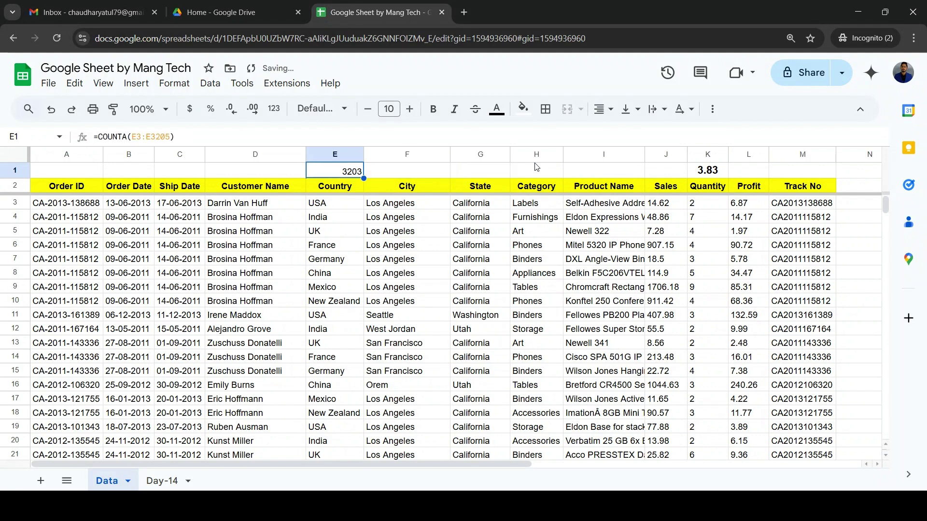
key(Delete)
Count the numeric values of E3:E7 with COUNT in cell E1 above the Country heading
key(Down)
key(Up)
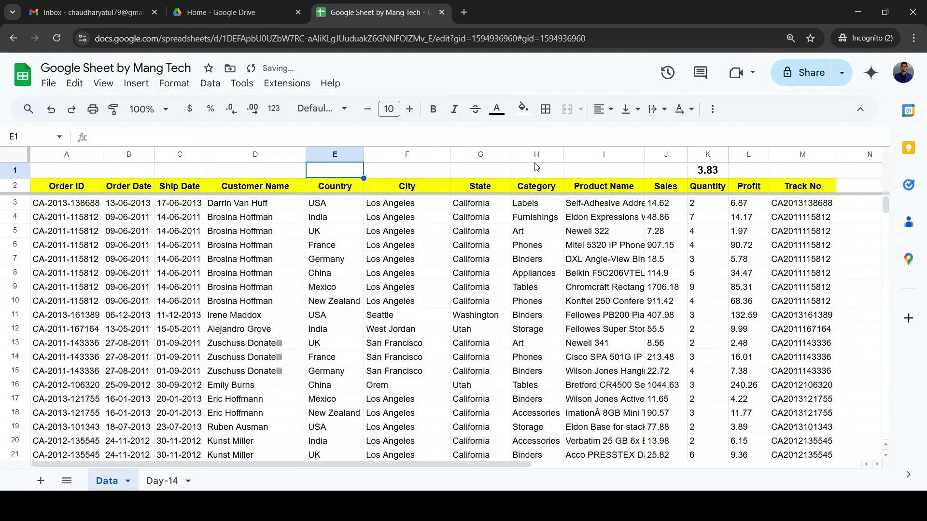
text(=coun)
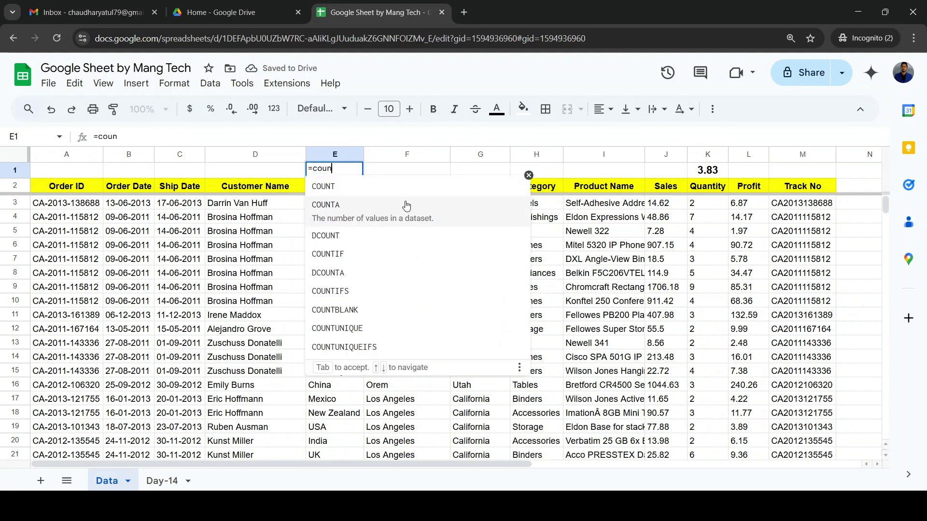
click(343, 194)
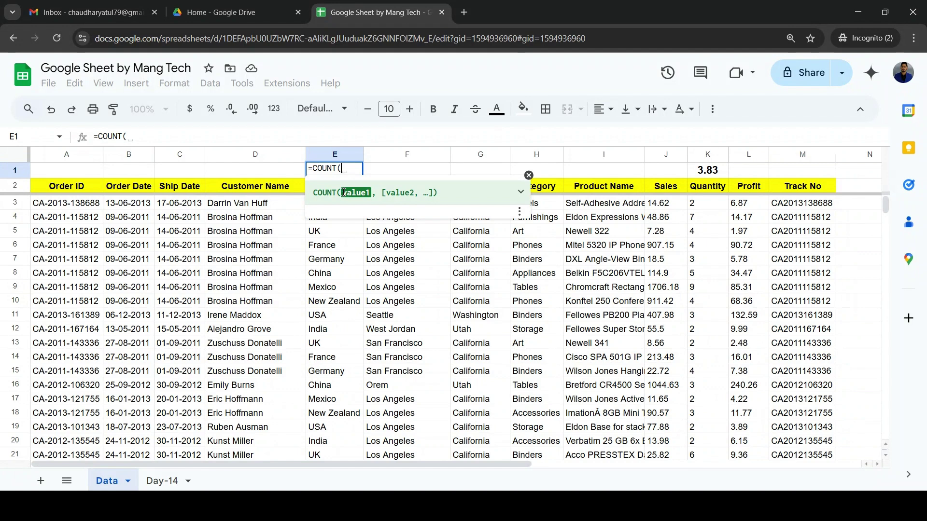
click(344, 194)
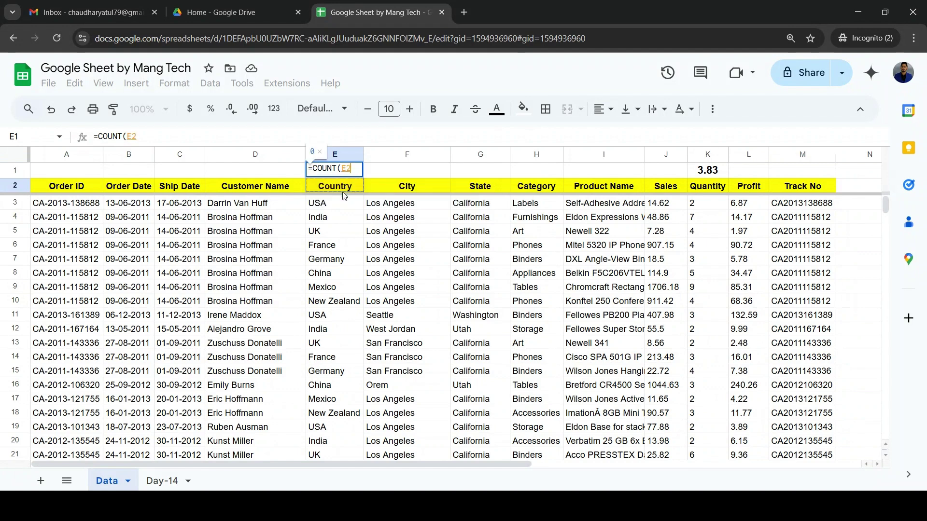
key(Down)
key(shift+Down)
key(shift+Down)
key(shift+Down)
key(shift+Down)
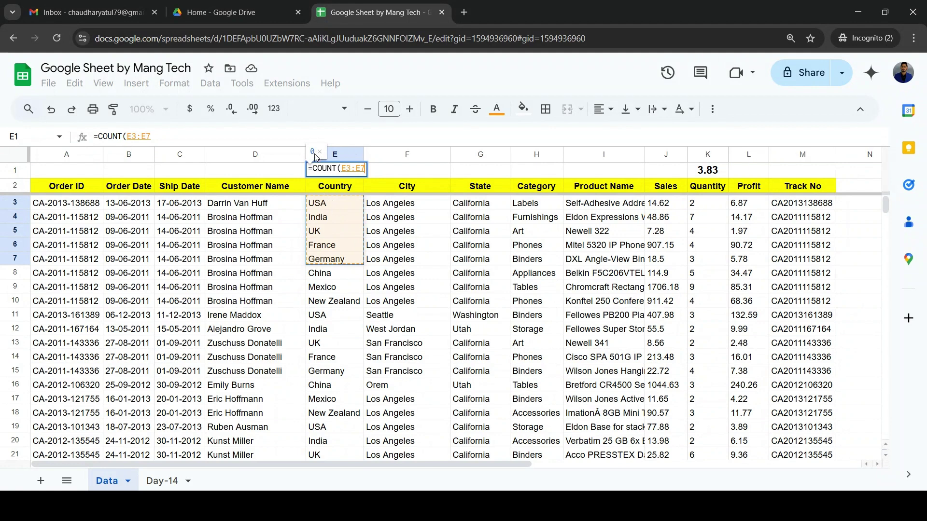
key(Return)
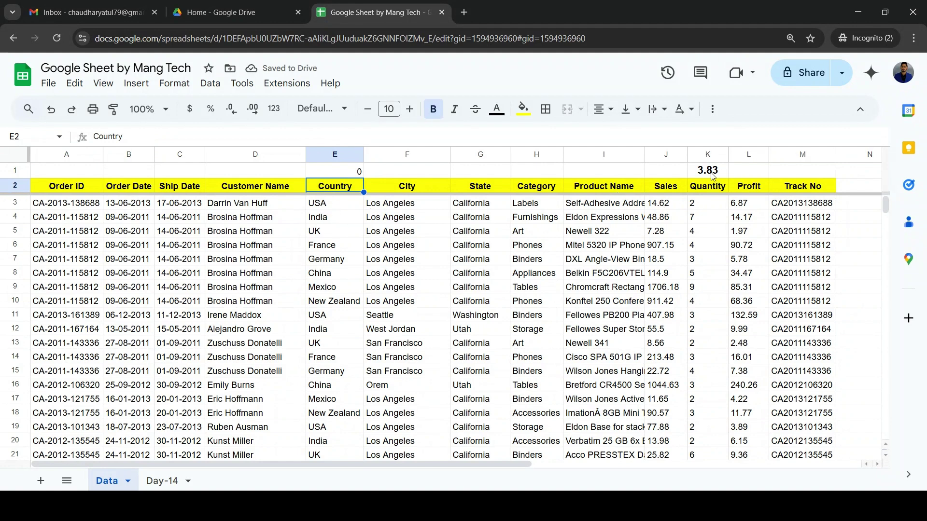
Count the numeric values of J3:J7 with COUNT in cell J1 above the Sales heading
click(671, 170)
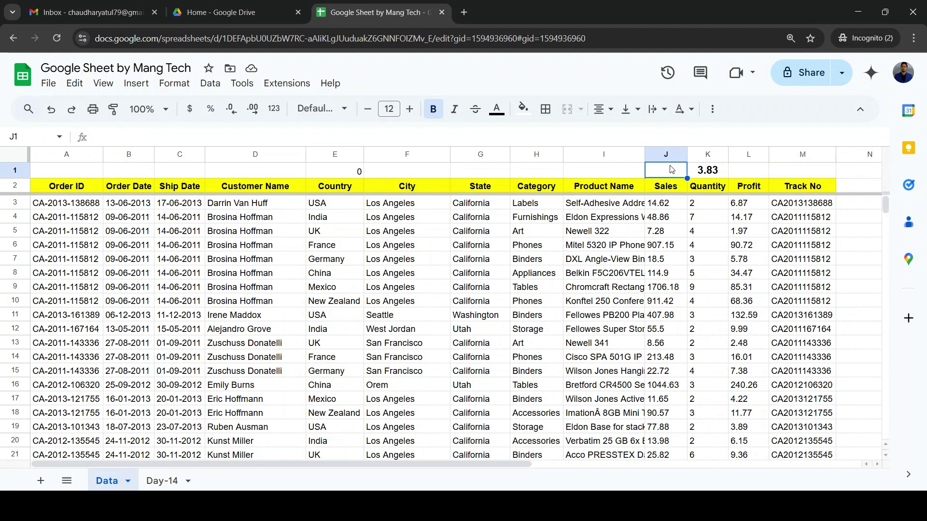
text(=co)
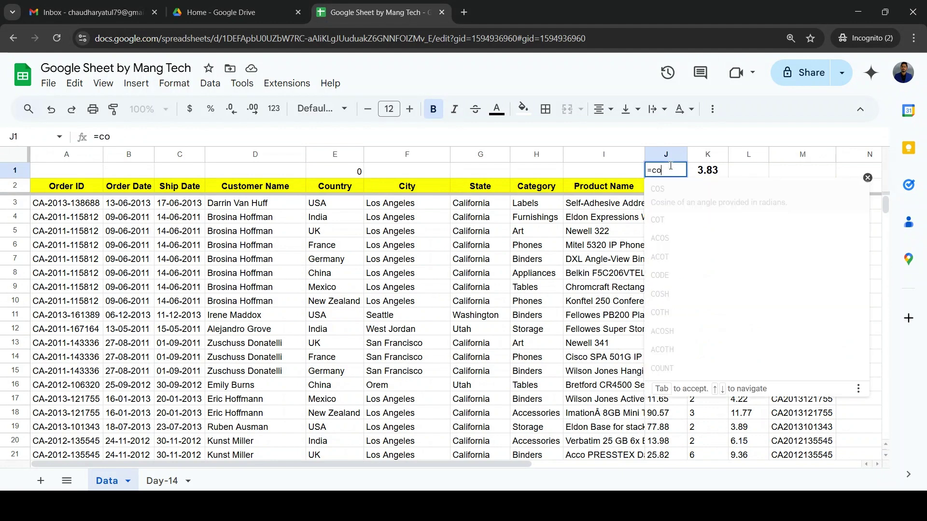
text(u)
key(Tab)
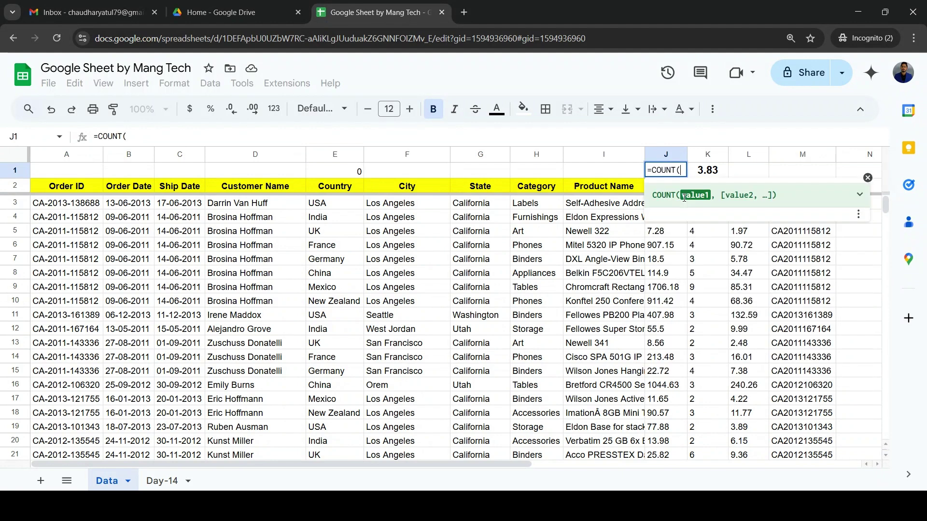
click(664, 236)
key(Up)
key(Up)
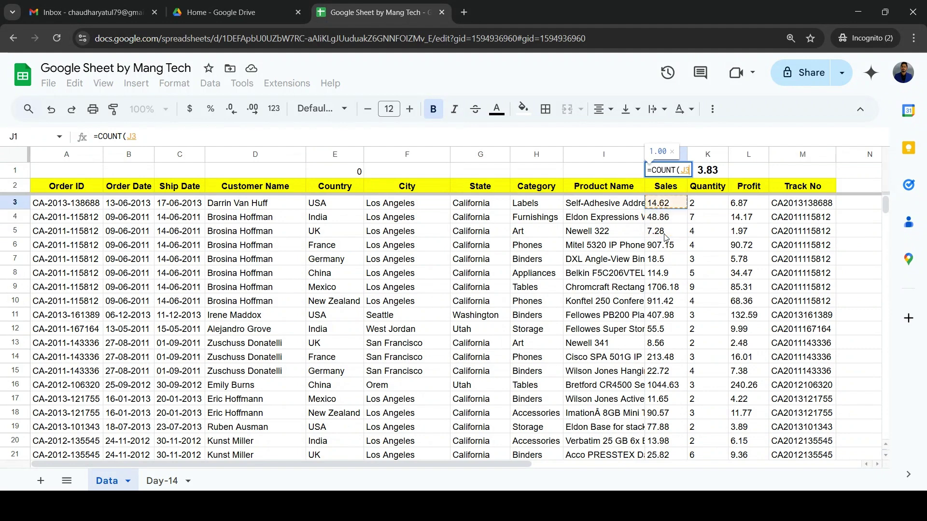
key(shift+Down)
key(shift+Down)
key(shift+Down)
key(shift+Down)
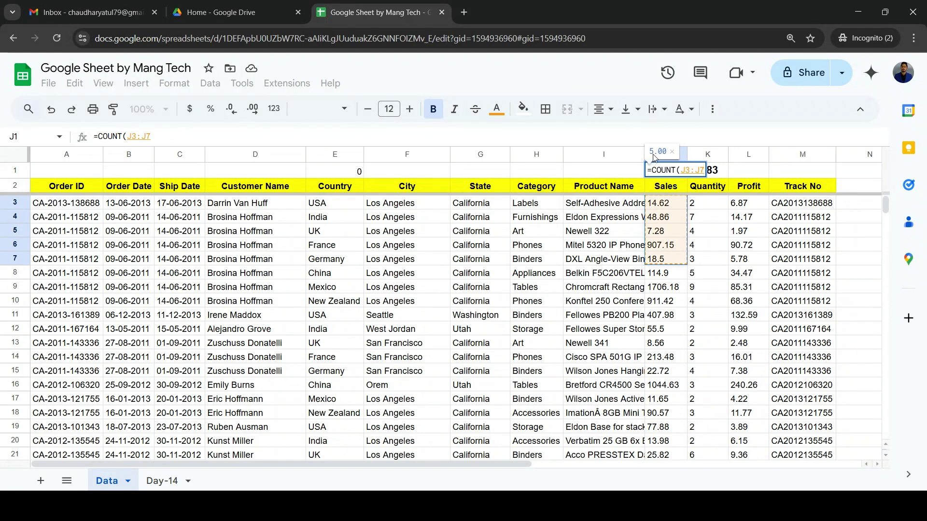
key(Return)
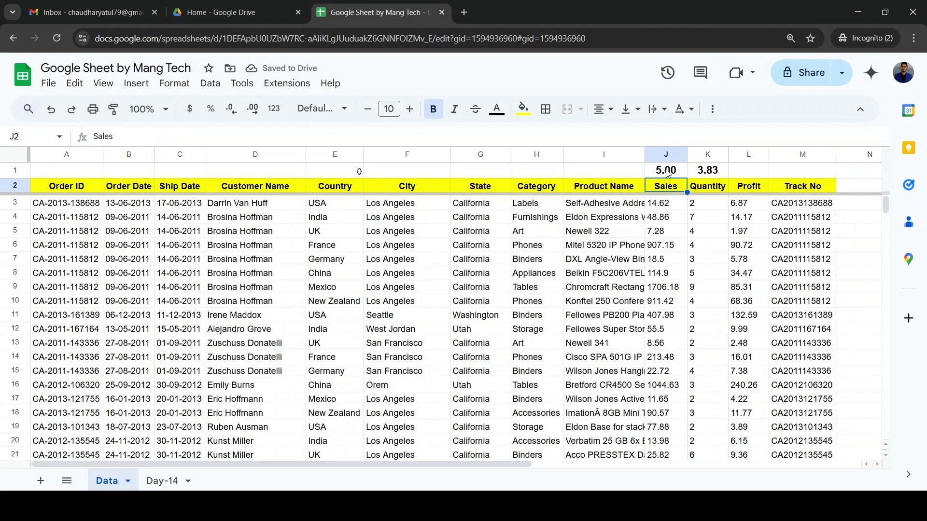
Review the COUNT formula in J1 against the Sales cells J3:J7 that it covers
click(666, 169)
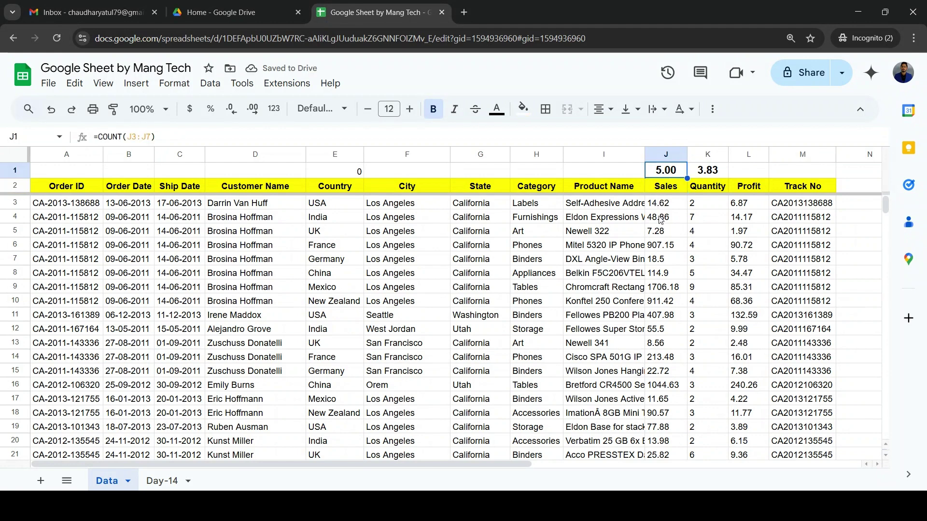
click(668, 263)
key(shift+Up)
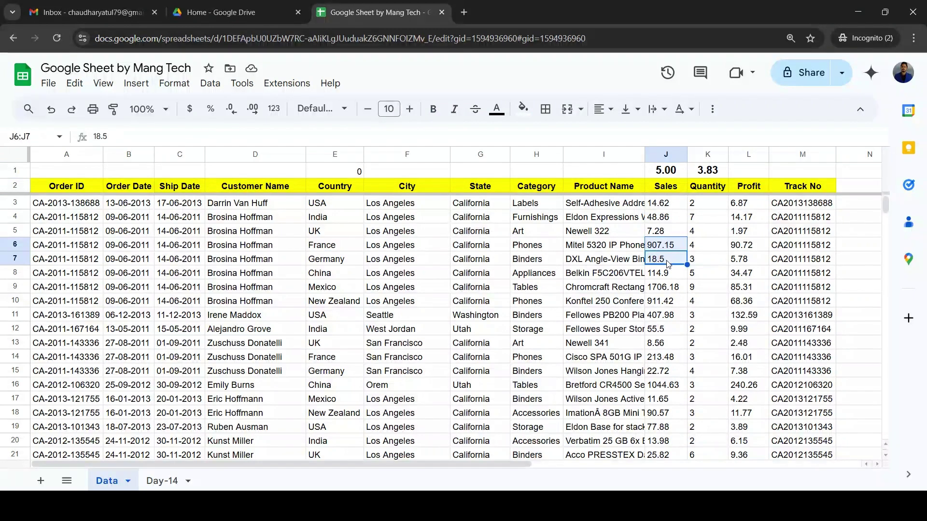
key(shift+Up)
key(shift+Up)
key(shift+Up)
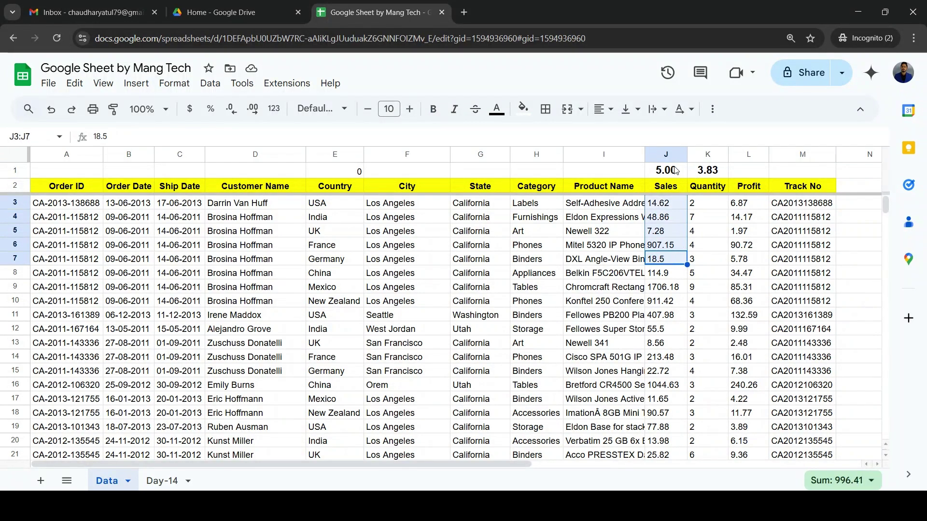
click(674, 170)
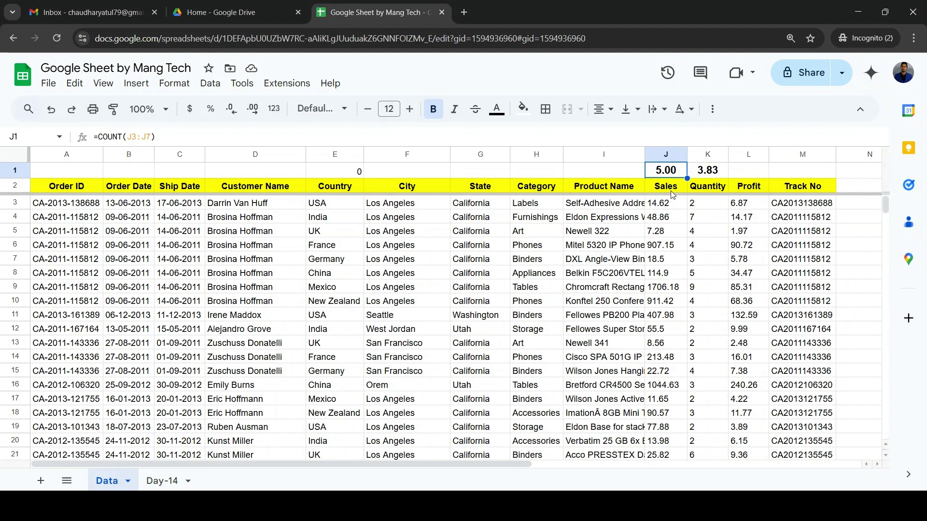
Change the function in cell E1 to COUNTA, keeping the range E3:E7
click(345, 175)
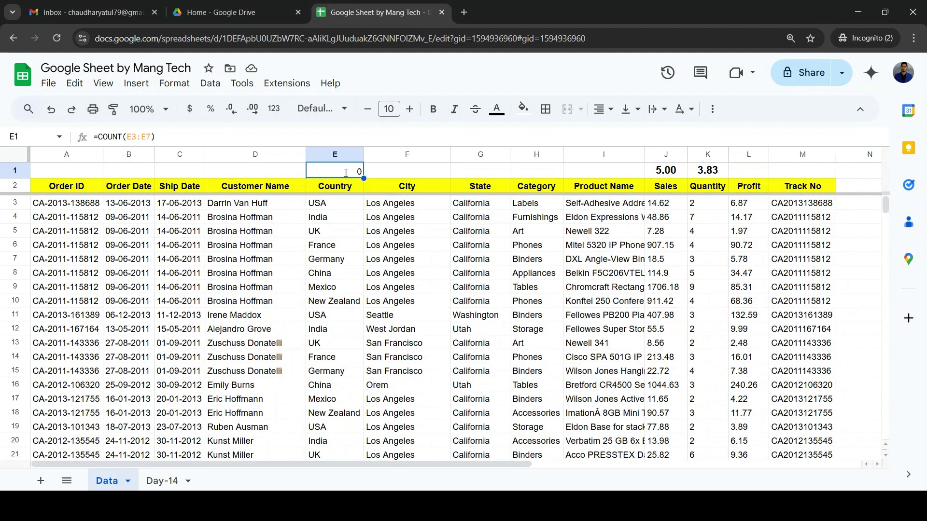
double_click(340, 170)
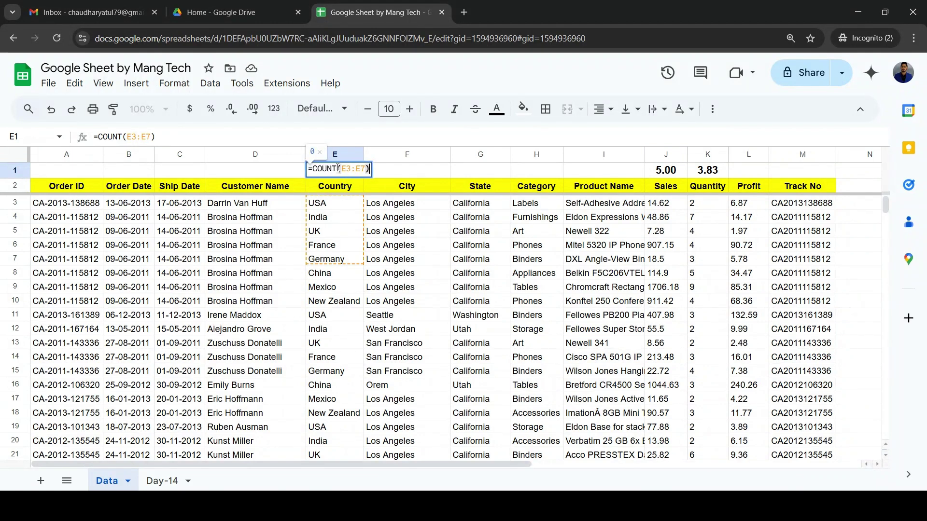
text(A)
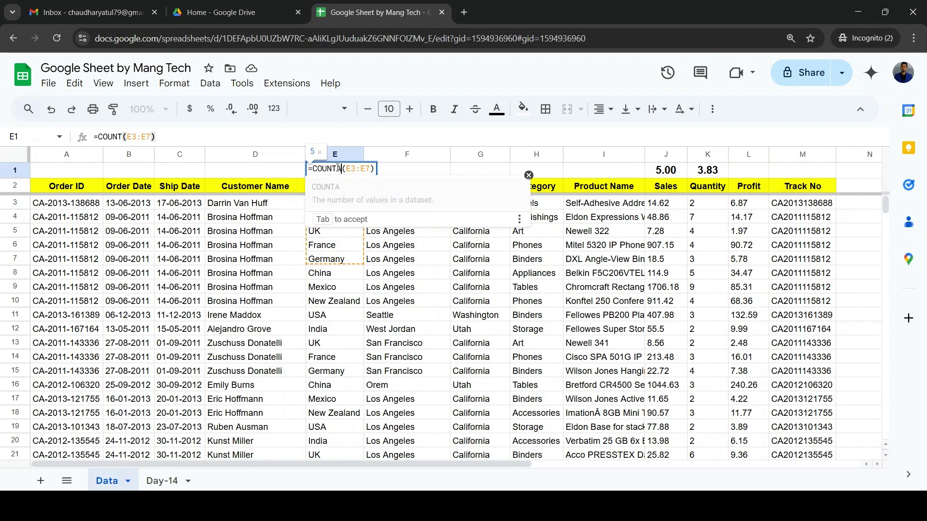
key(Tab)
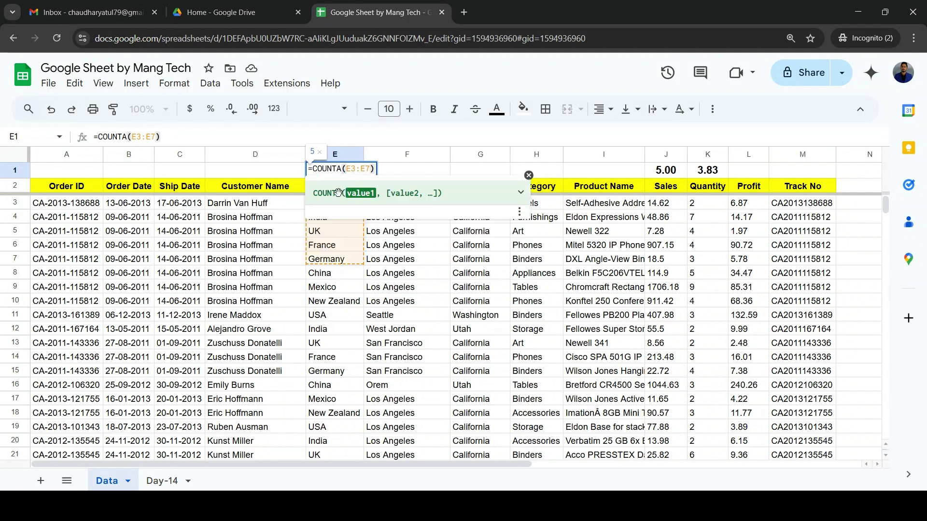
key(Return)
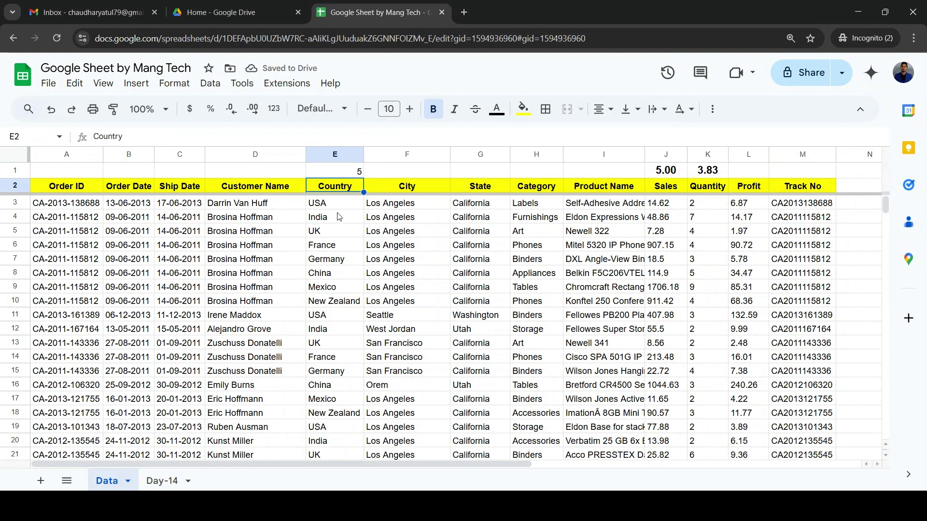
Try the number 1 in Country cell E4 to test the COUNTA formula, and undo the entry
click(339, 217)
text(1)
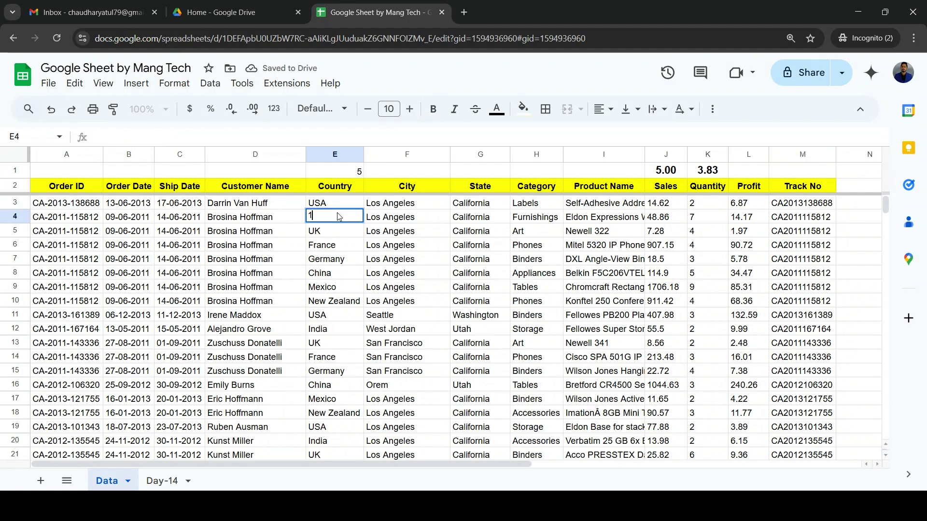
key(Return)
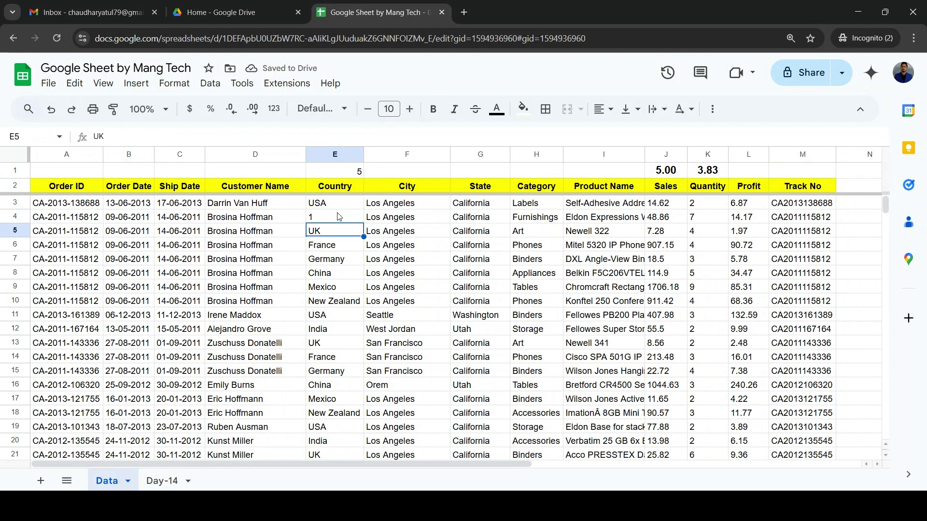
click(339, 217)
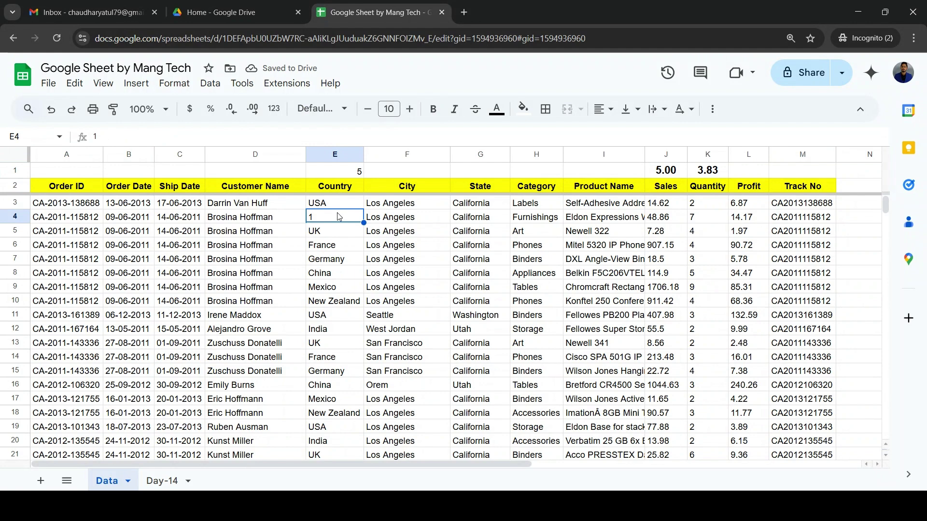
key(ctrl+z)
Look up the COUNTBLANK heading on the Day-14 sheet and return to the Data sheet
click(164, 482)
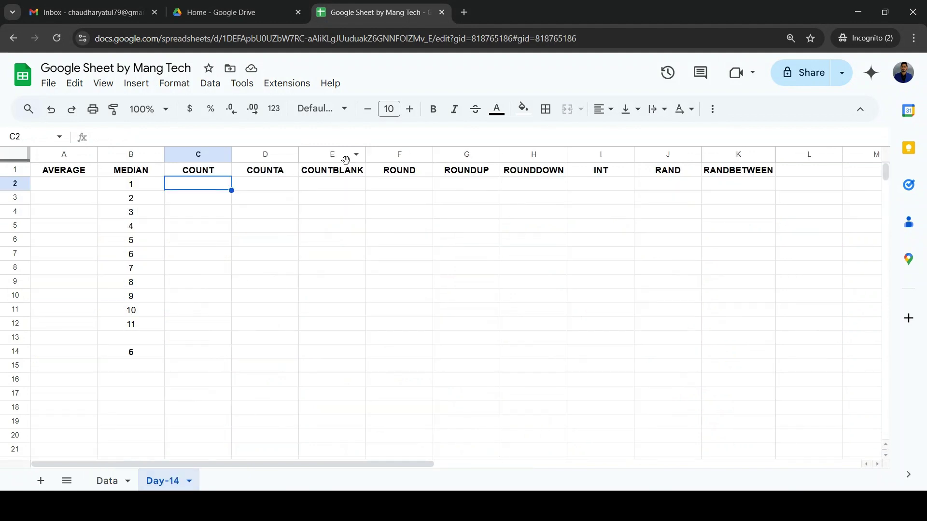
click(342, 172)
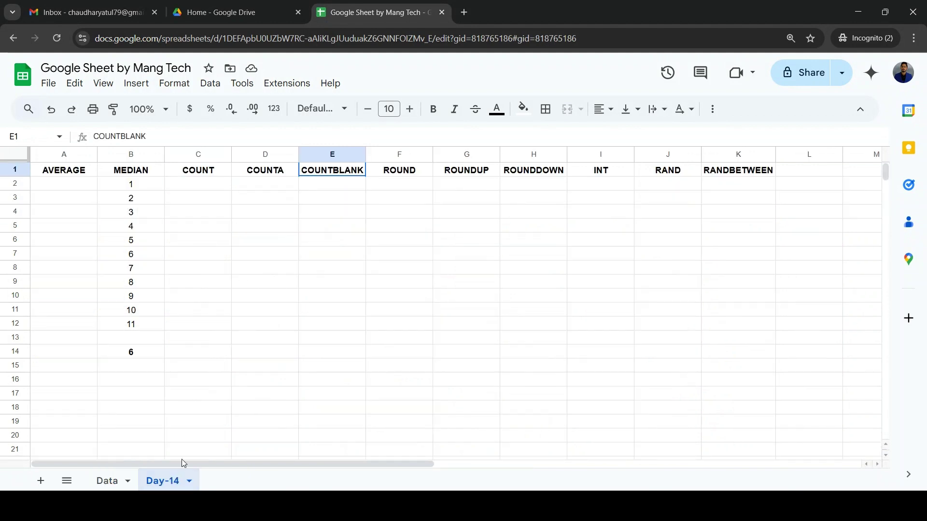
click(103, 487)
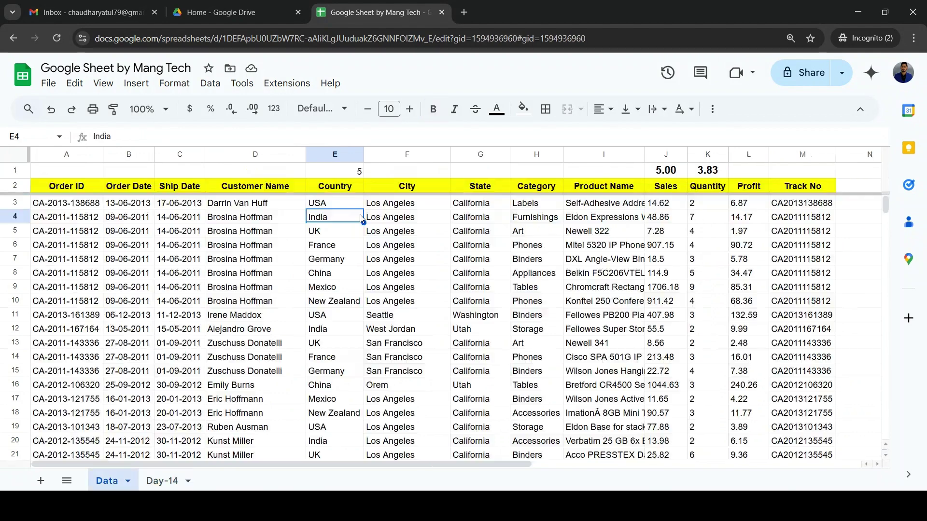
Count the blank cells of F3:F10 with COUNTBLANK in cell F1 above the City heading
click(420, 175)
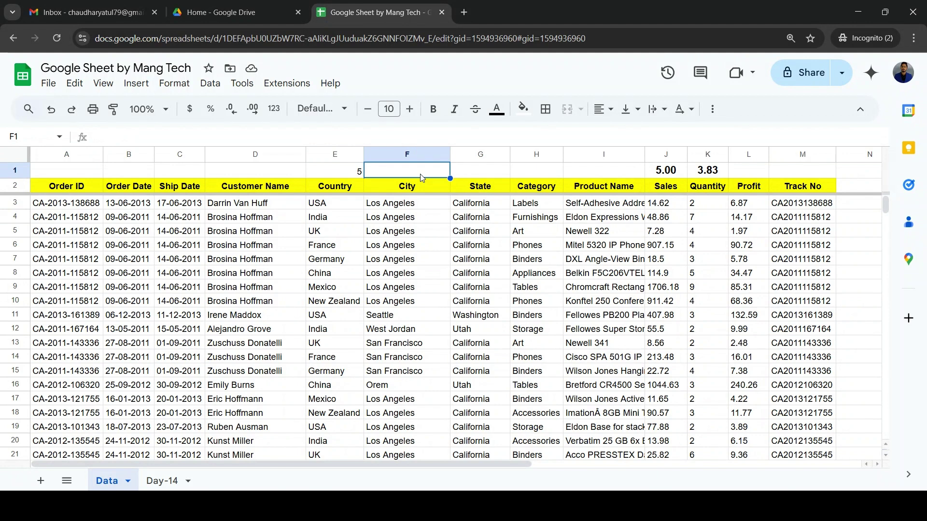
text(=coun)
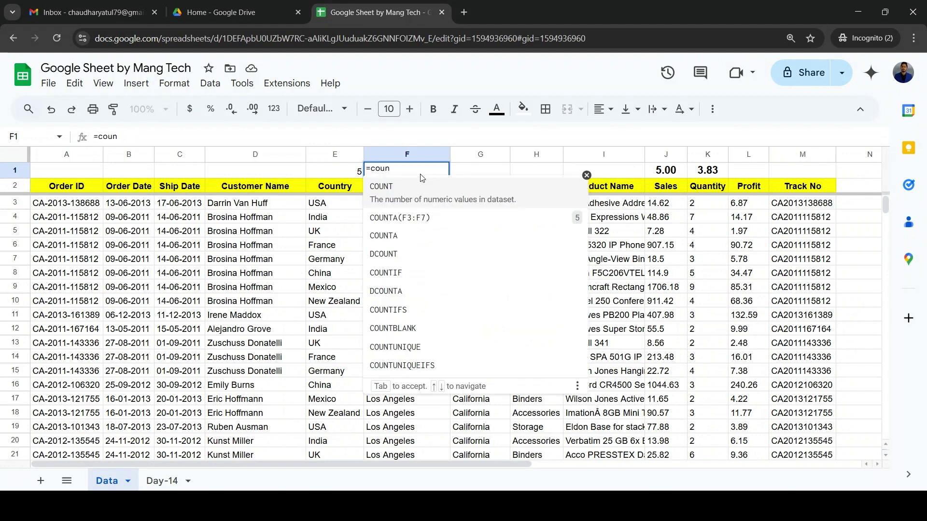
click(415, 329)
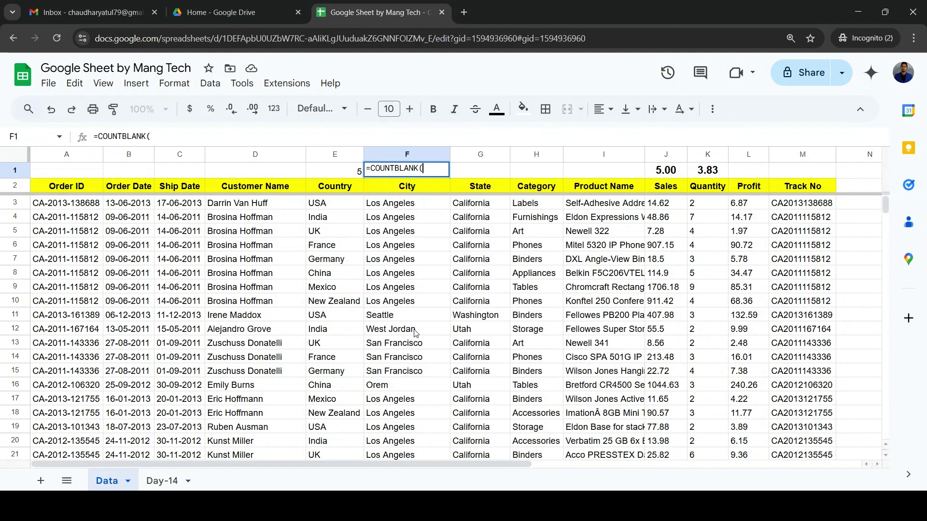
click(394, 217)
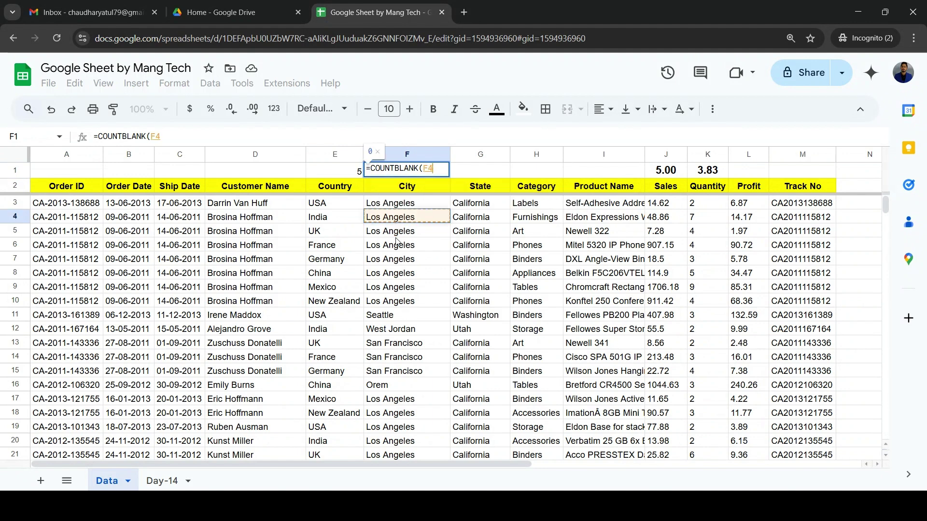
key(Up)
key(shift+Down)
key(shift+Down)
key(shift+Down)
key(shift+Down)
key(shift+Down)
key(shift+Down)
key(shift+Down)
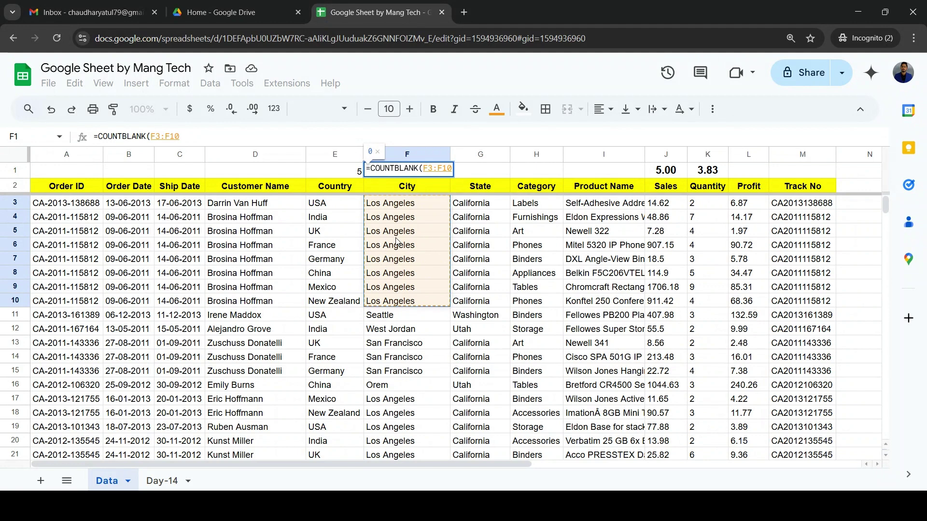
key(Return)
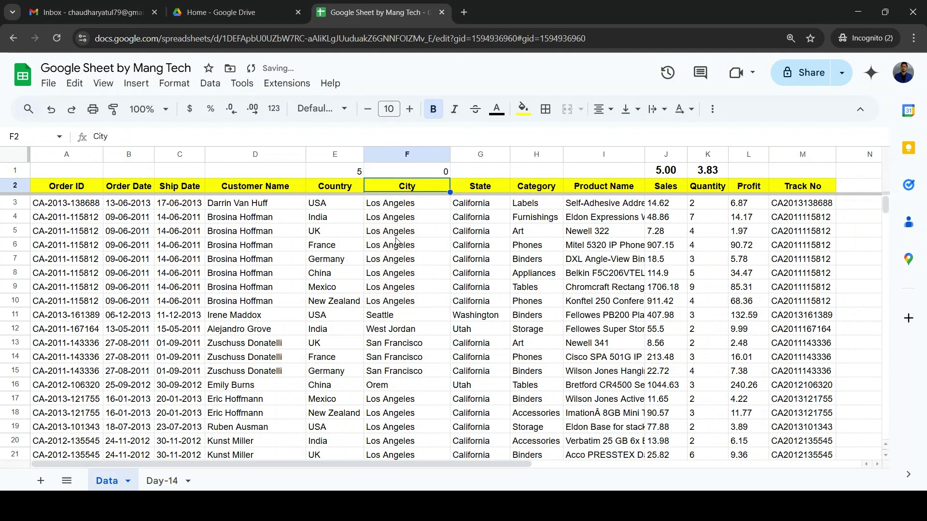
key(Up)
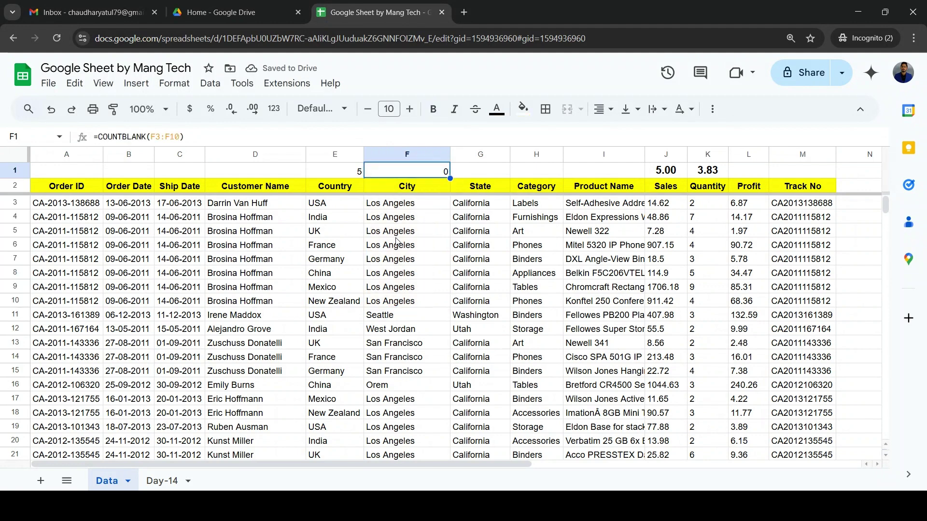
Copy the formatting of Sales cell J1 across the range F1:J1 on the Data sheet
key(Right)
key(Right)
key(Right)
key(Right)
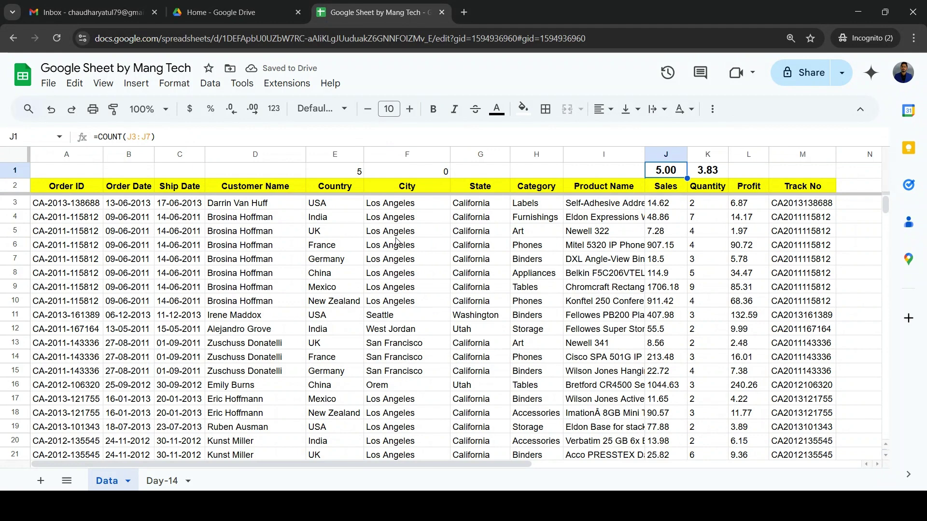
click(114, 112)
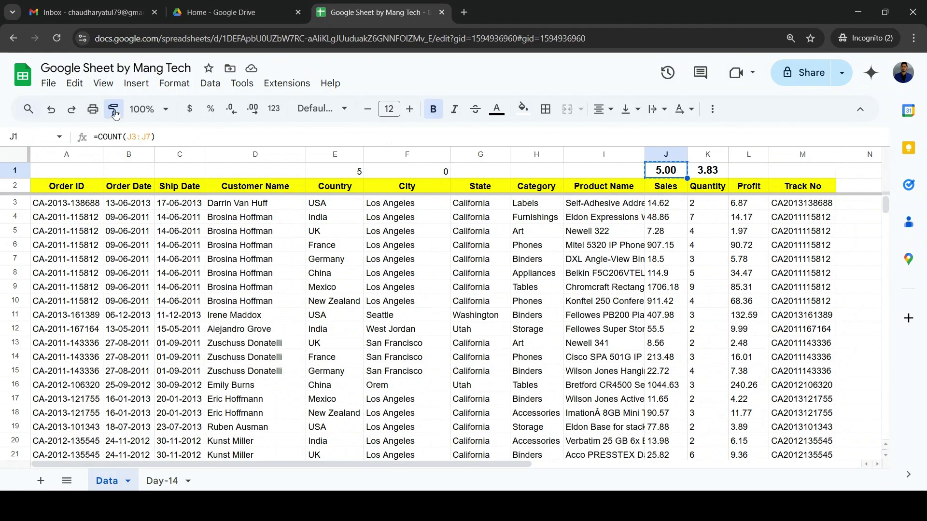
key(shift+Left)
key(shift+Left)
key(shift+Left)
key(shift+Left)
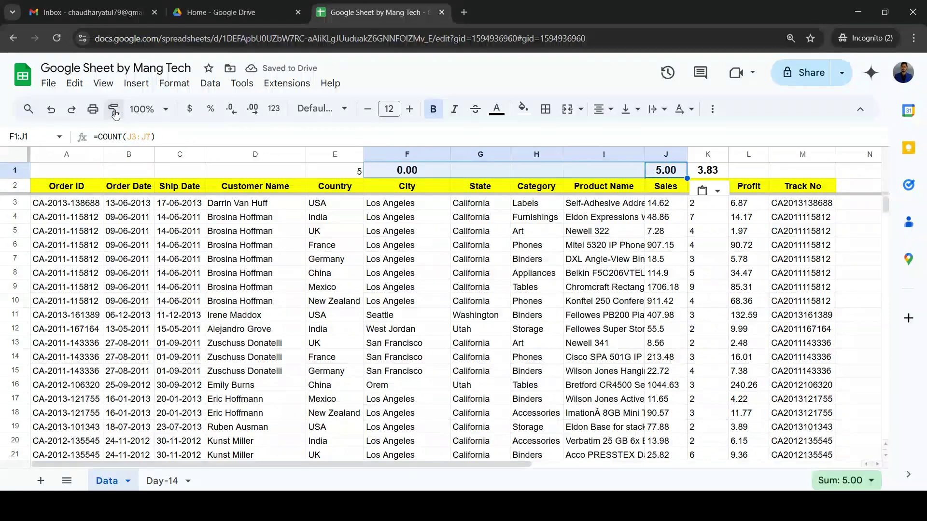
Copy the formatting of COUNTBLANK cell F1 to cell E1 above the Country heading
key(Right)
key(Left)
key(Left)
key(Left)
key(Left)
key(Left)
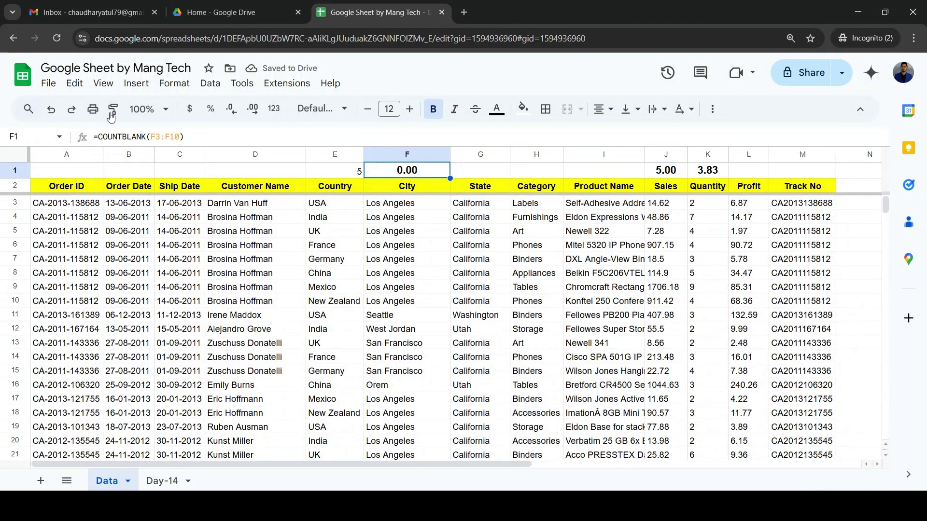
click(112, 115)
key(Left)
key(Right)
Clear City cells F8, F7, F6 and F5 one at a time to test the COUNTBLANK formula
key(Down)
key(Down)
key(Down)
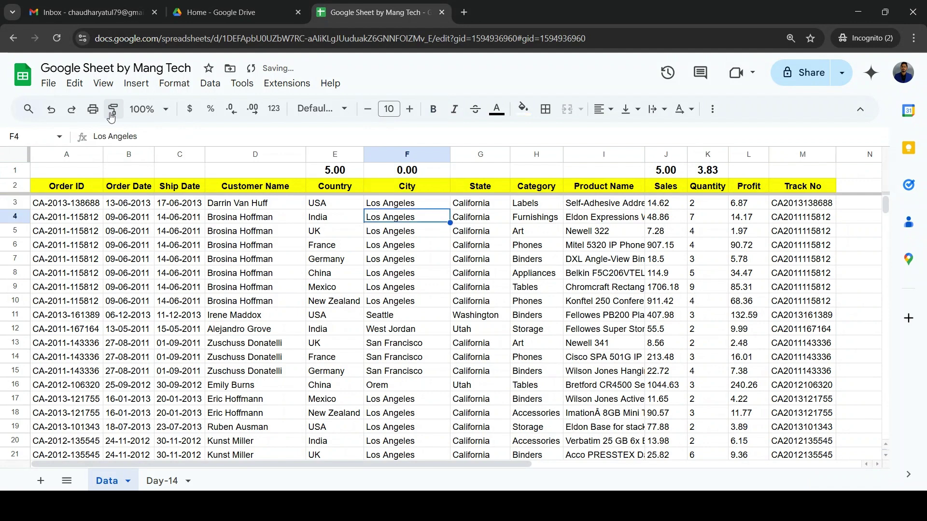
key(Down)
key(Down)
key(Down)
key(Down)
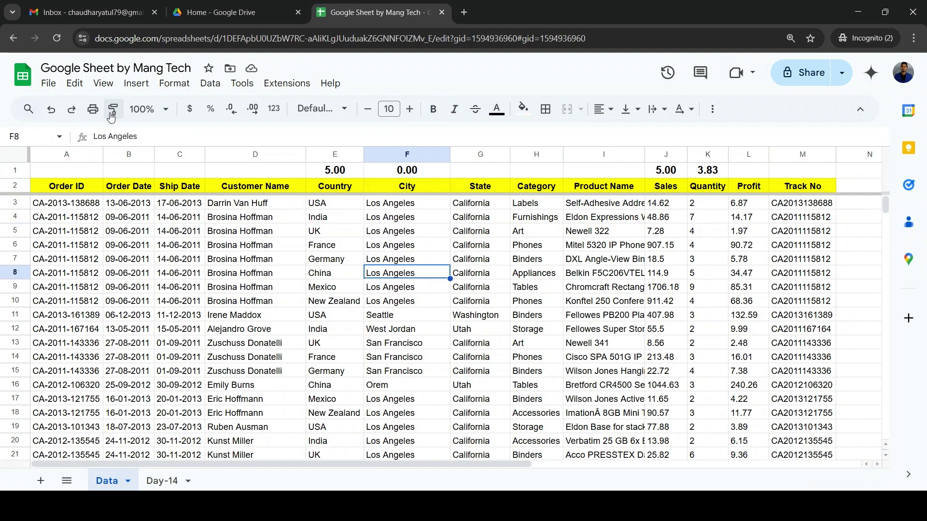
key(Delete)
key(Up)
key(Delete)
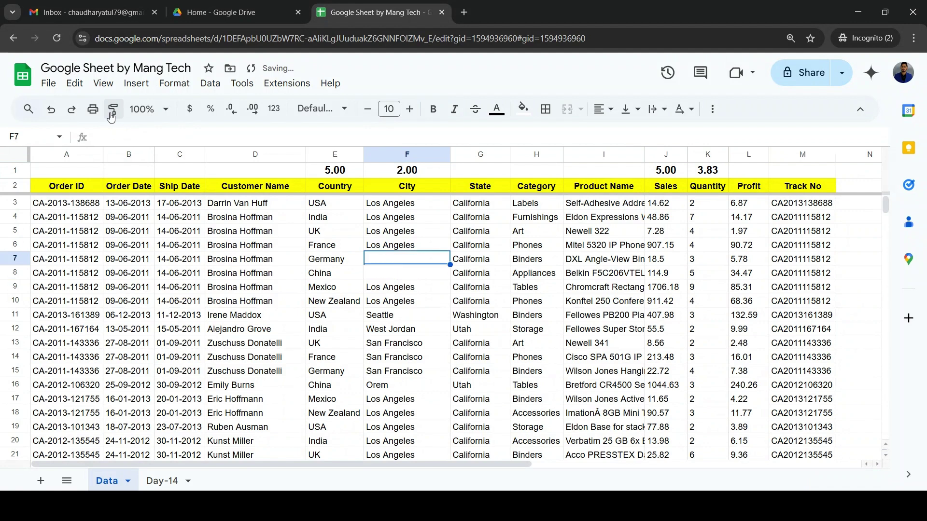
key(Up)
key(Delete)
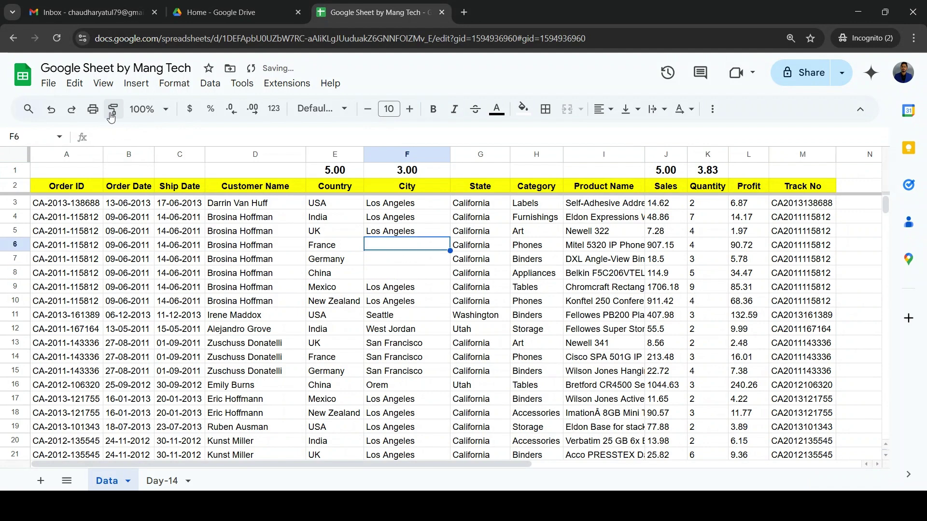
key(Up)
key(Delete)
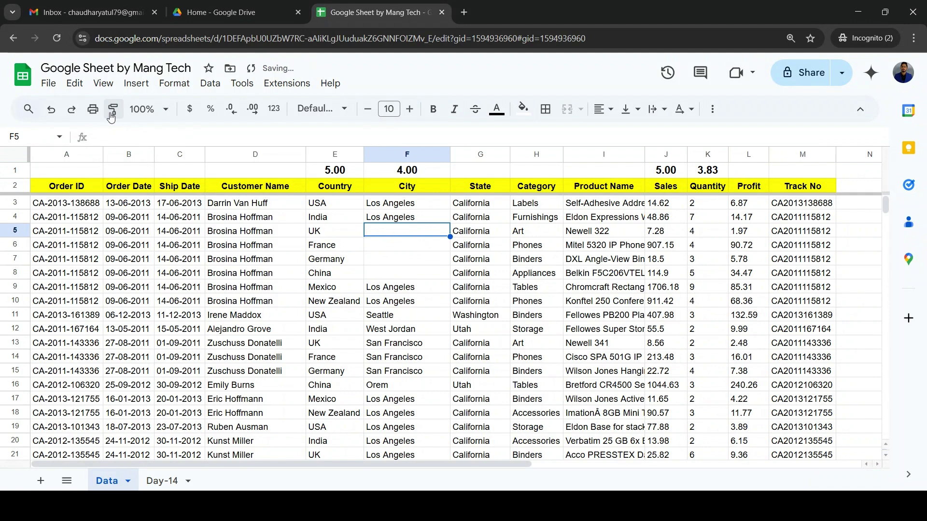
Undo the four deletions in the City column
key(ctrl+z)
key(ctrl+z)
key(ctrl+z)
key(ctrl+z)
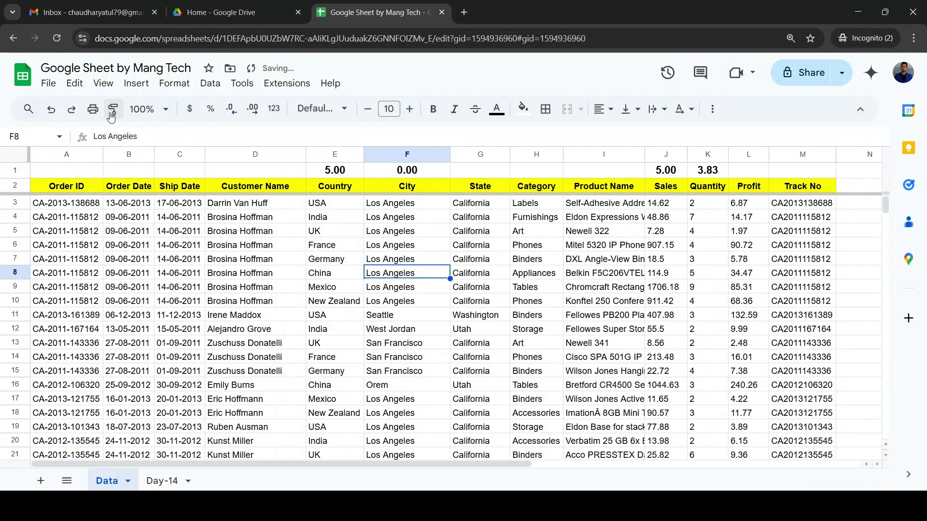
Switch to the Day-14 sheet and enter the sample number 654.56 in cell E2
click(163, 484)
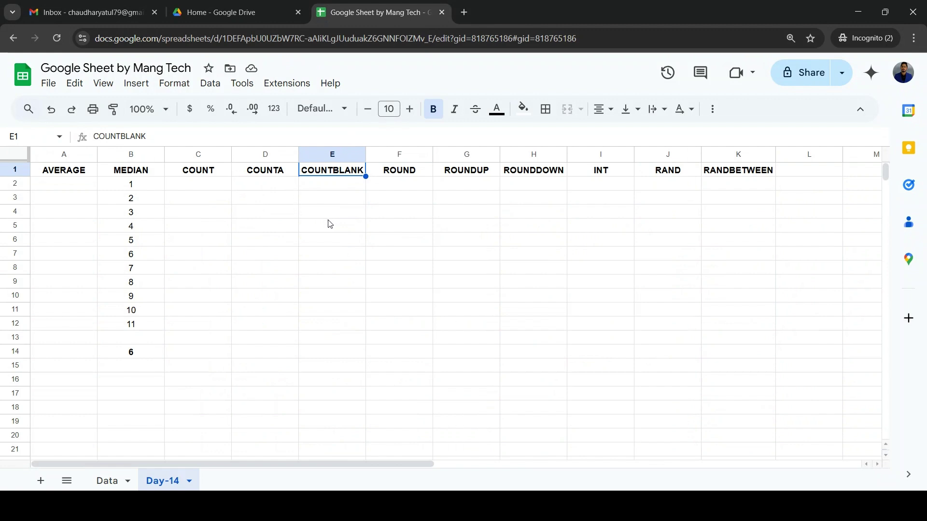
click(407, 187)
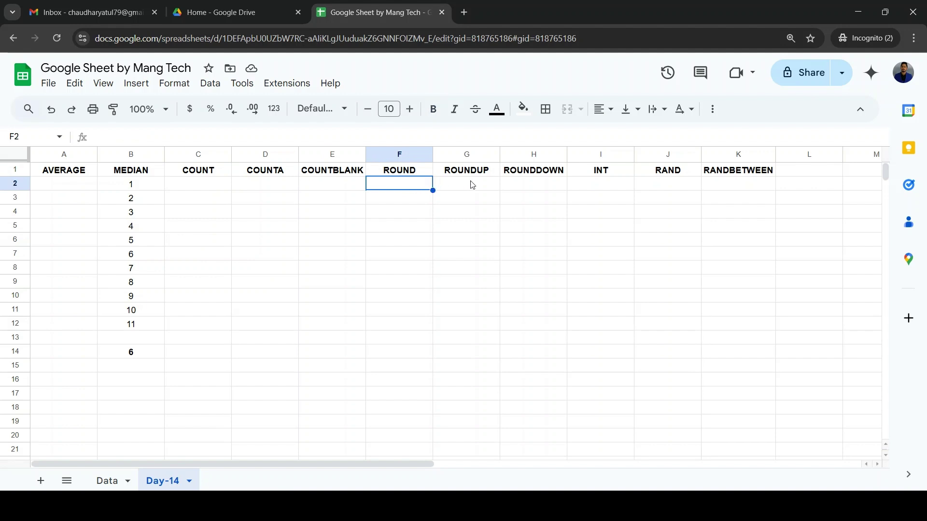
click(342, 187)
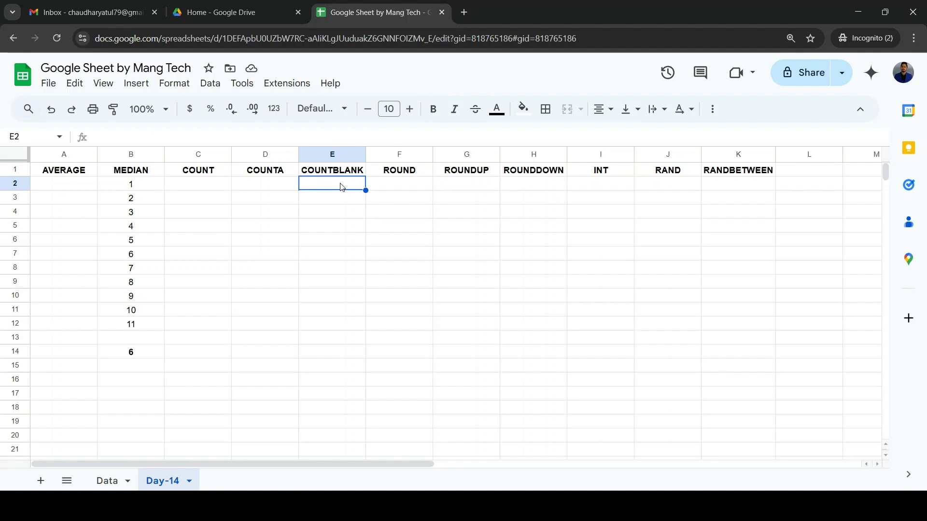
text(654.565)
key(BackSpace)
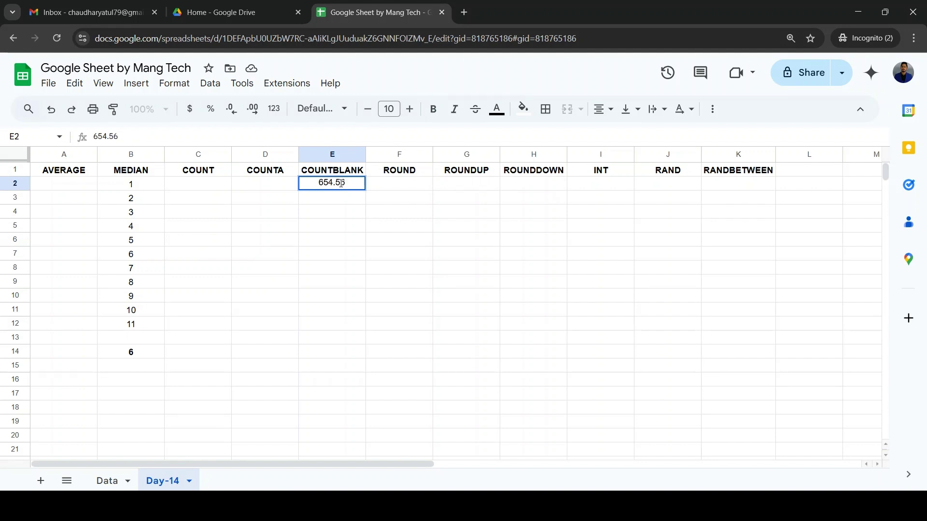
key(Return)
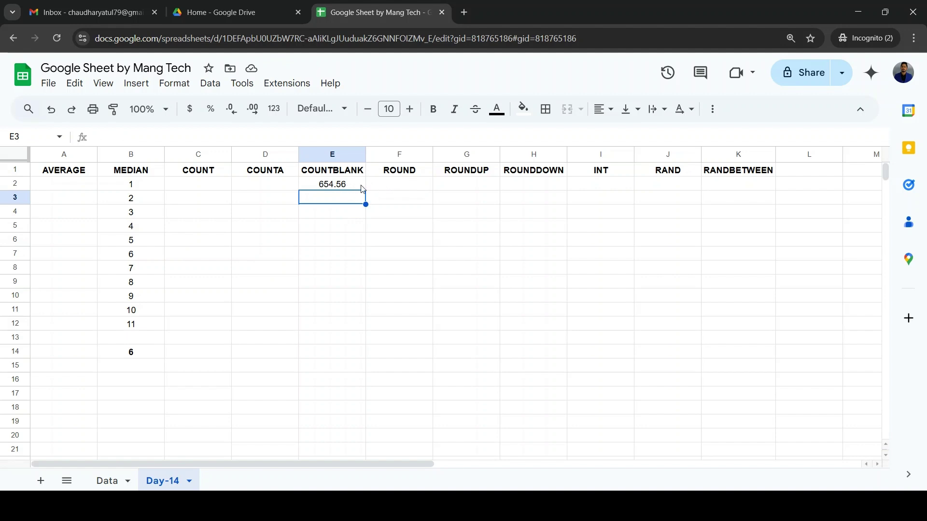
Round the number in E2 with the formula =ROUND(E2) in cell F2, and check the formula
click(403, 186)
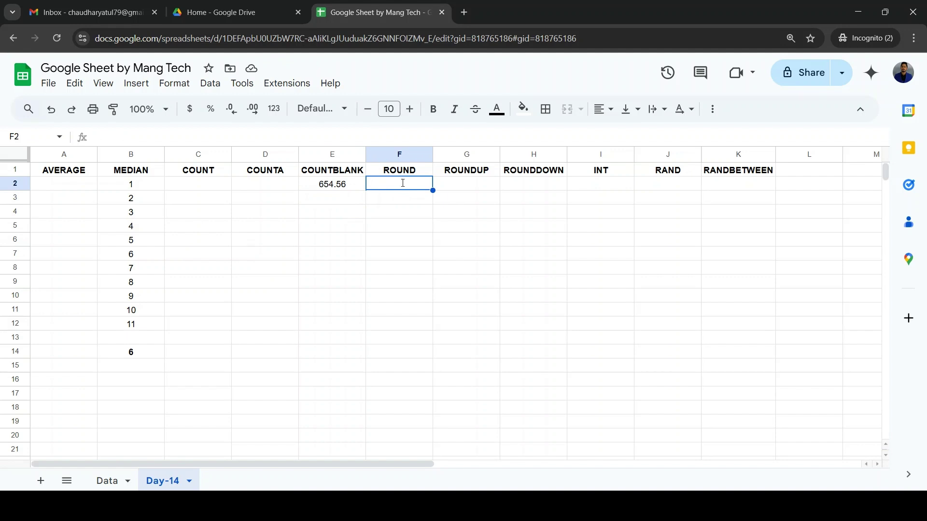
text(=ro)
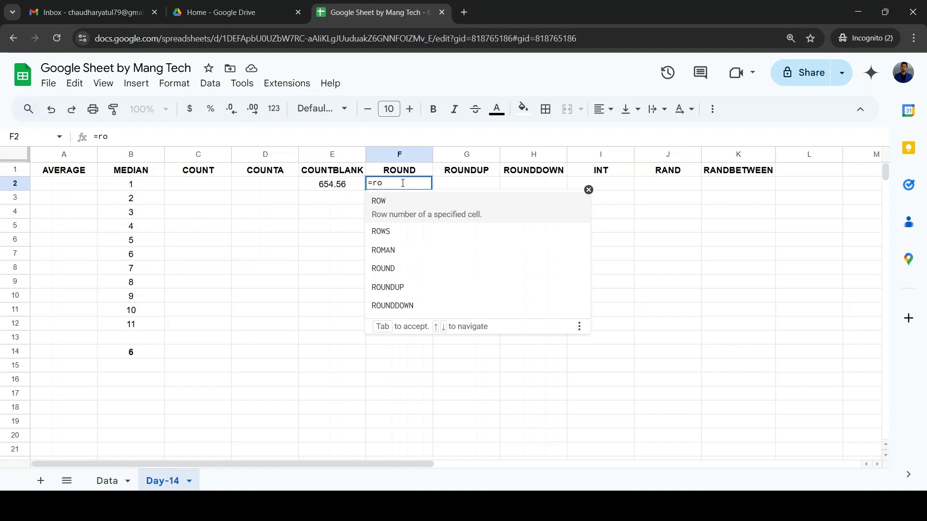
text(u)
click(424, 211)
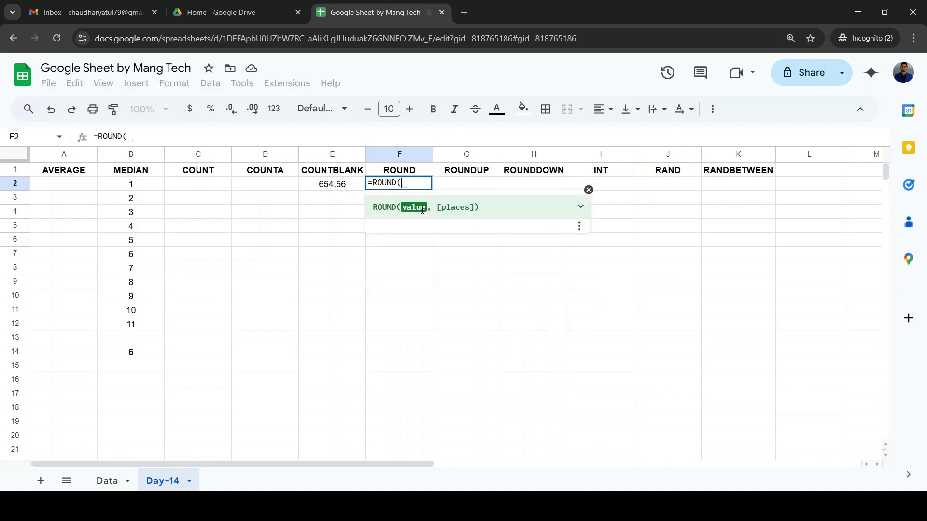
click(332, 184)
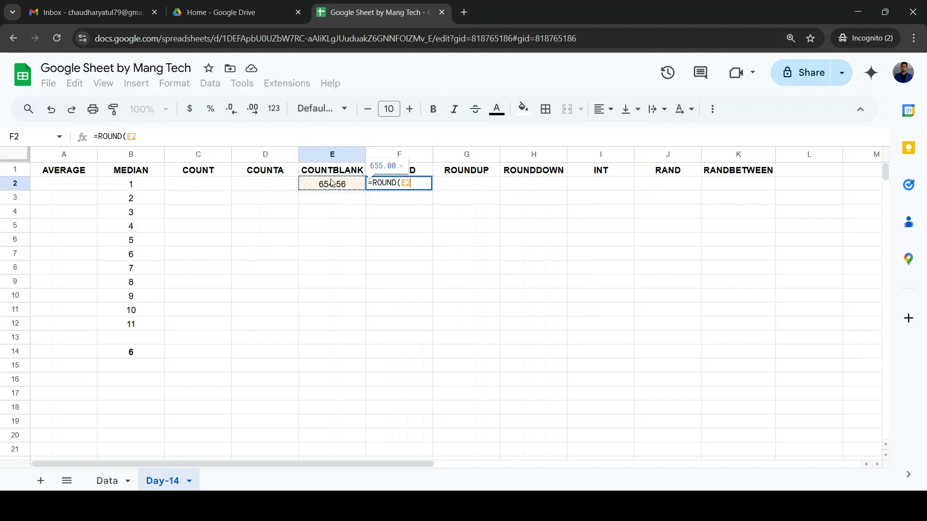
key(Return)
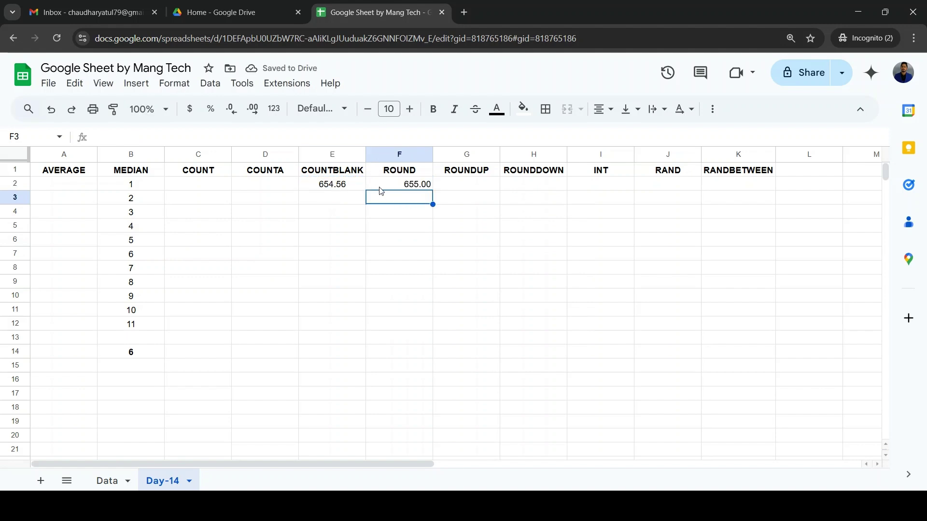
click(398, 187)
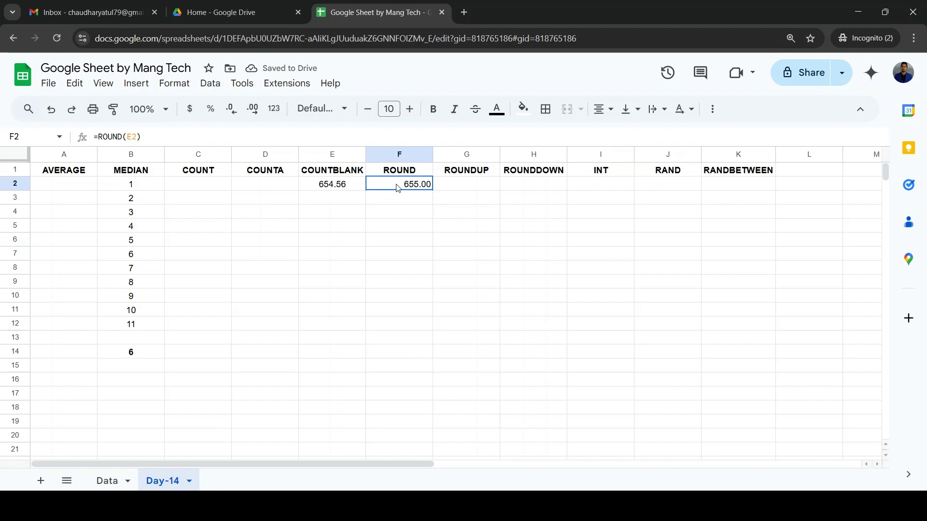
Round the number in E2 up with a ROUNDUP formula in cell G2
click(470, 187)
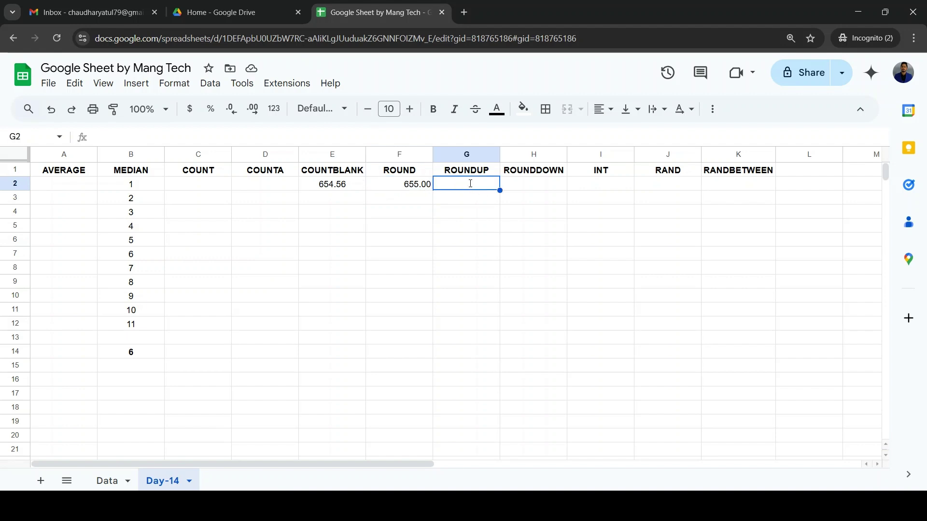
text(=roun)
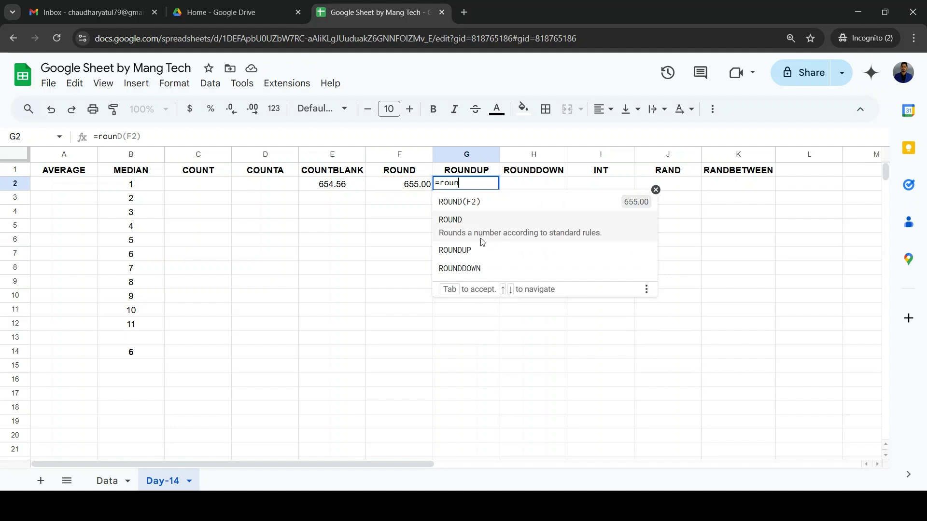
click(481, 243)
key(BackSpace)
key(BackSpace)
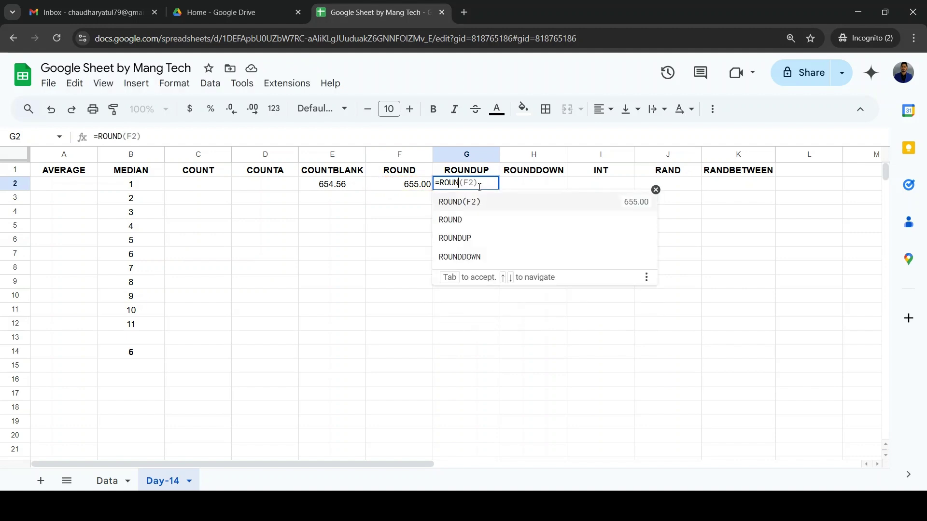
click(460, 238)
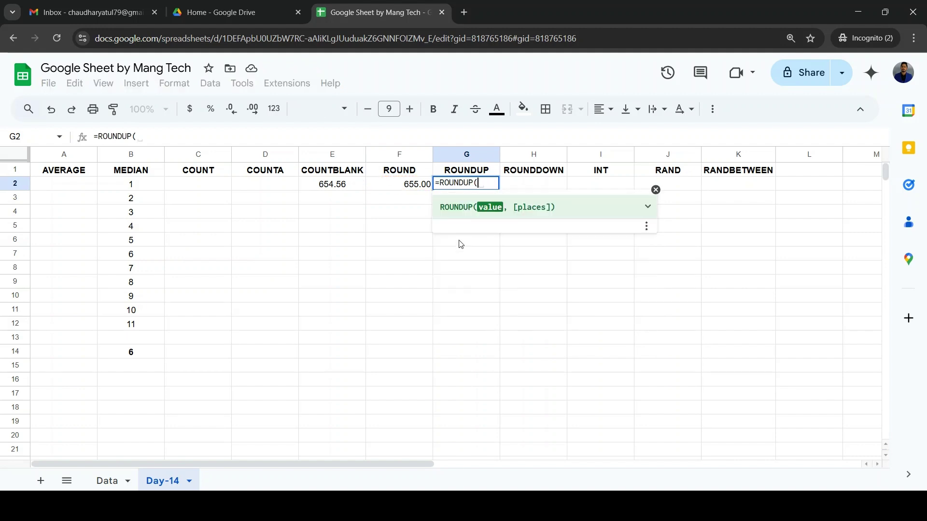
click(333, 187)
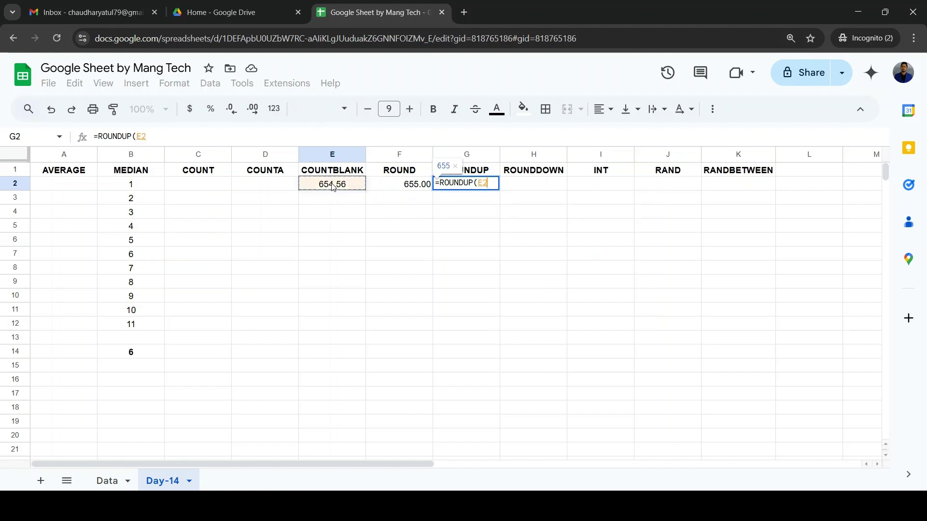
key(Return)
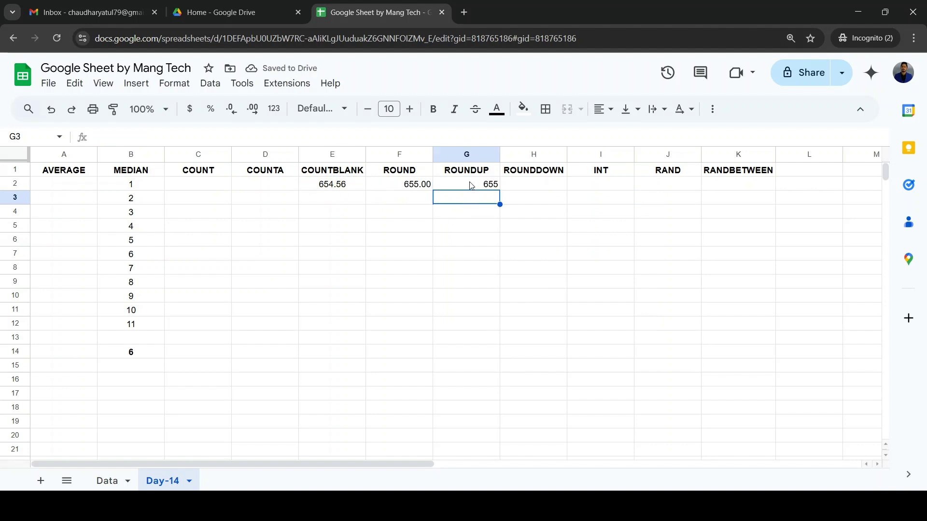
Round the number in E2 down with a ROUNDDOWN formula in cell H2
click(528, 188)
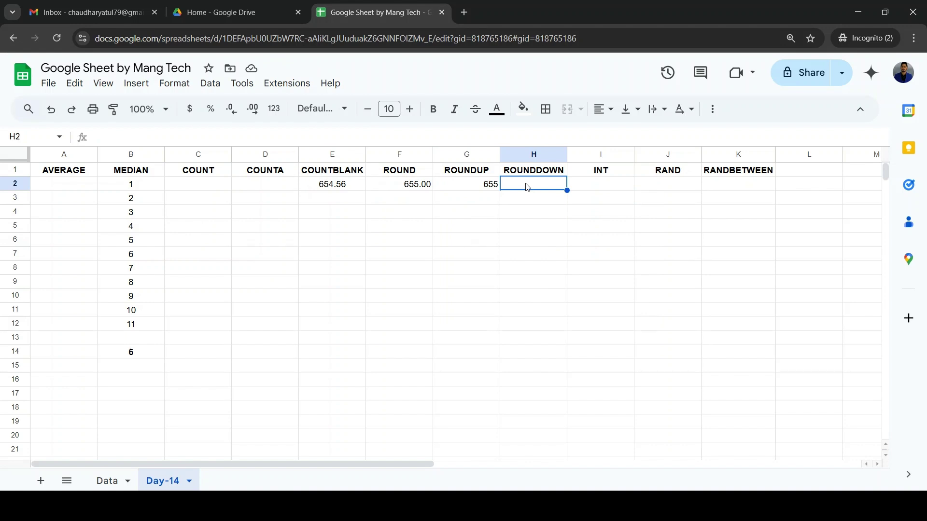
text(=ro)
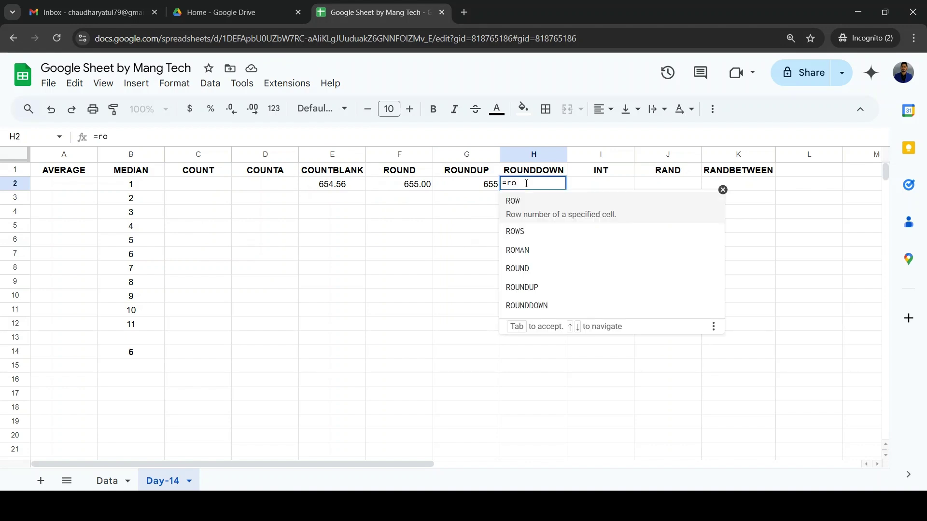
click(563, 304)
click(333, 189)
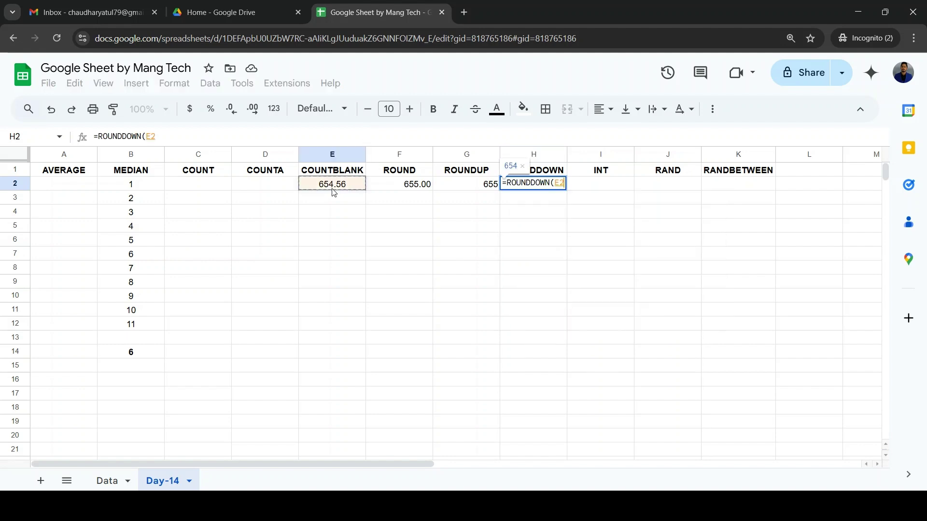
key(Return)
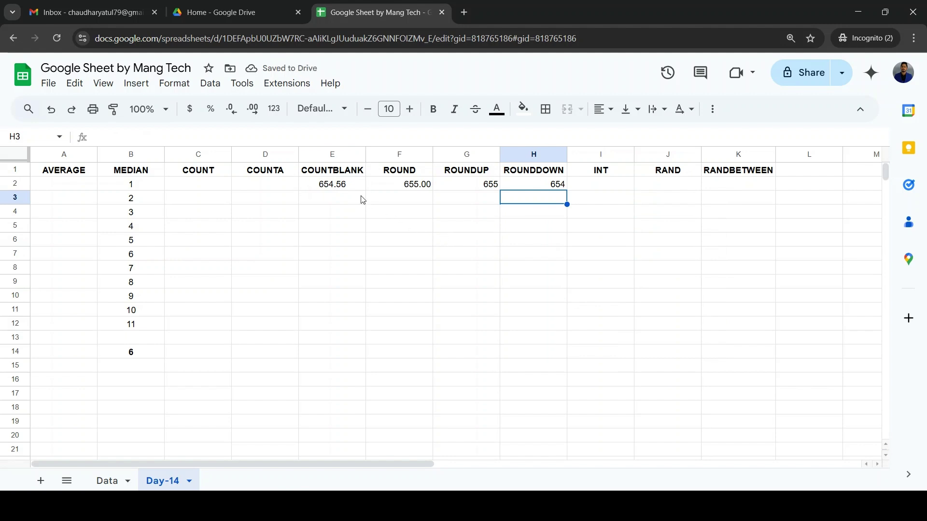
Compare the source number in E2 with the ROUND and ROUNDUP formulas in F2 and G2
click(346, 188)
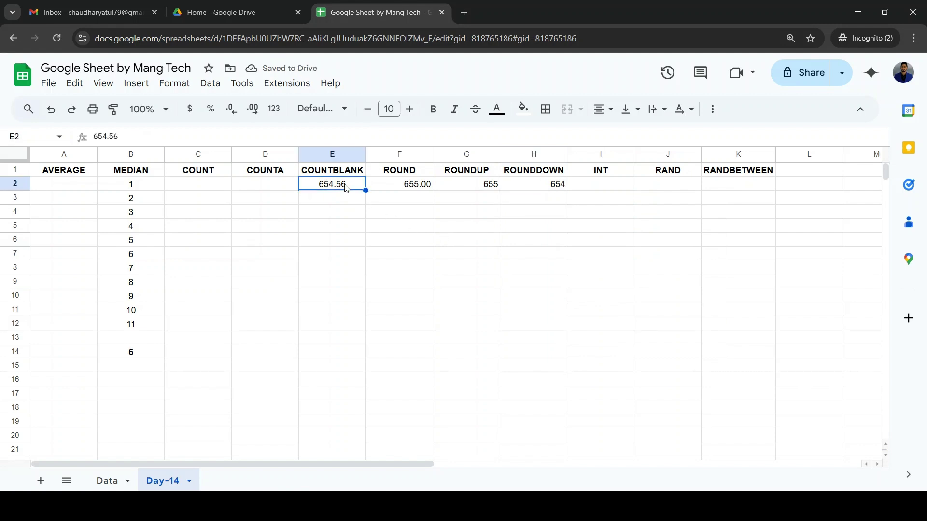
key(ctrl+plus)
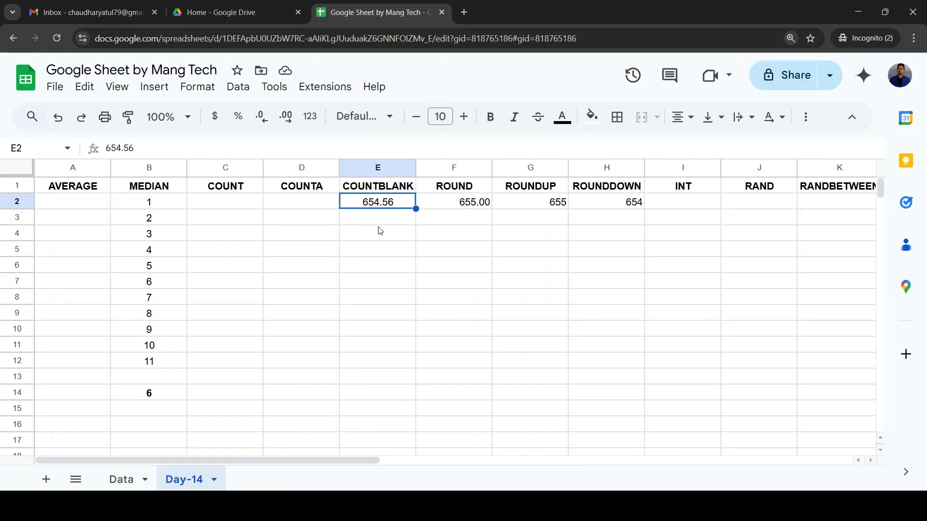
click(457, 204)
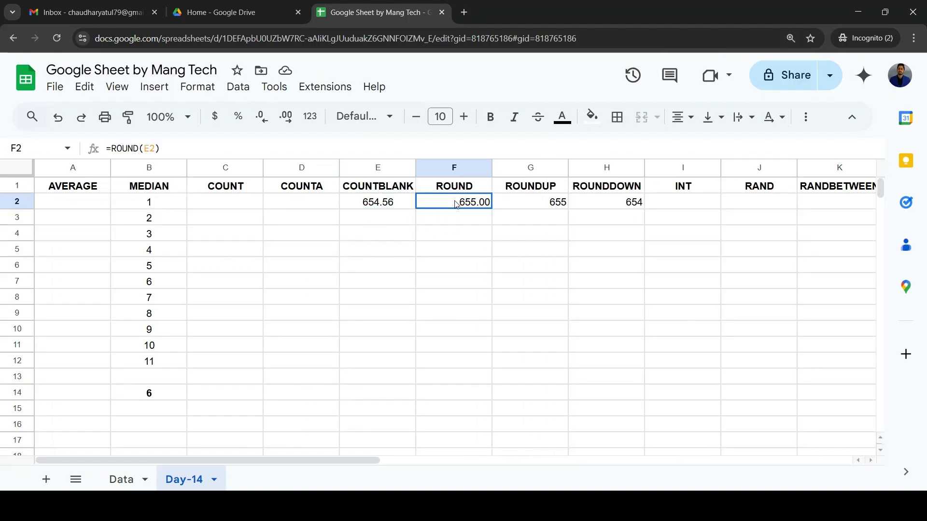
click(548, 207)
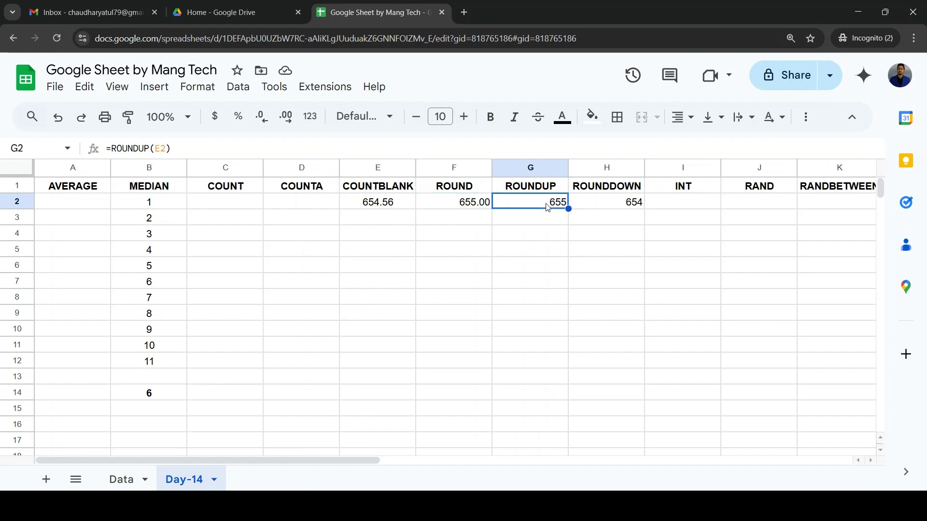
Compare the ROUNDDOWN formula in H2 with the source number in E2 and the ROUND formula in F2
click(616, 207)
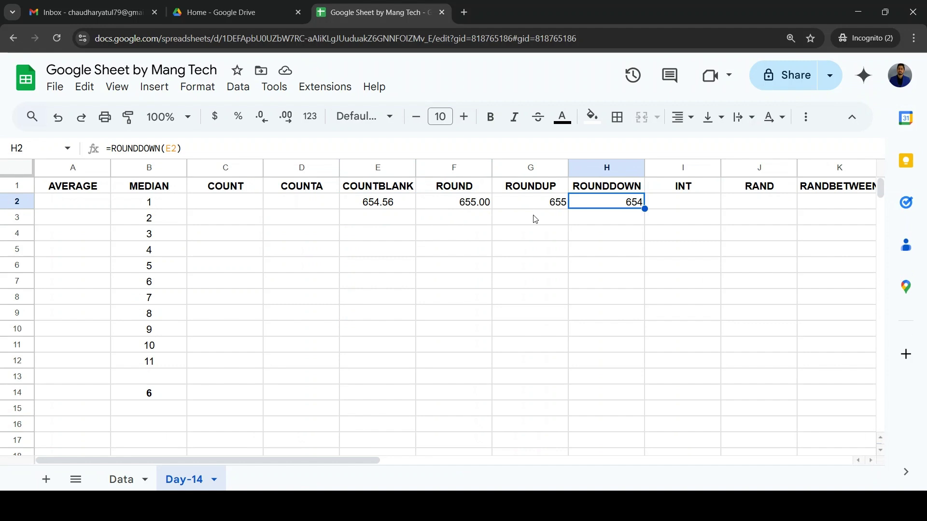
click(394, 203)
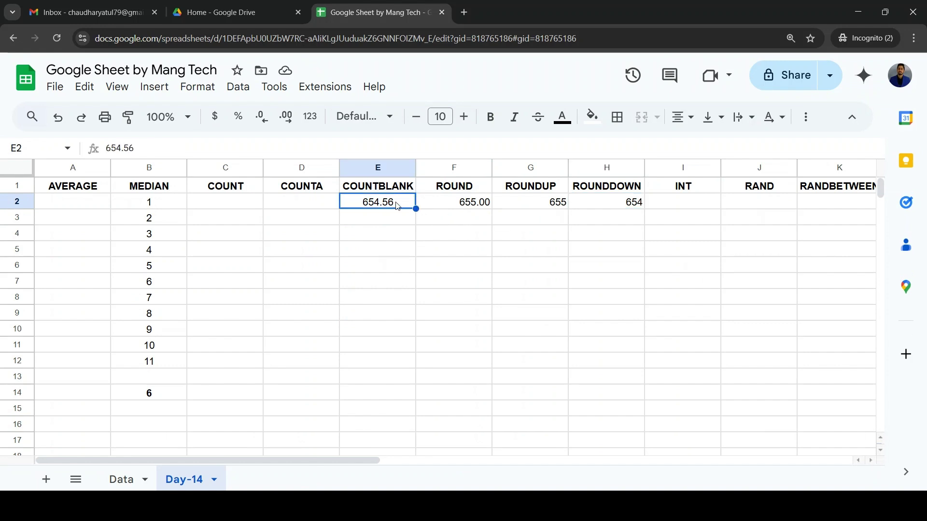
click(473, 205)
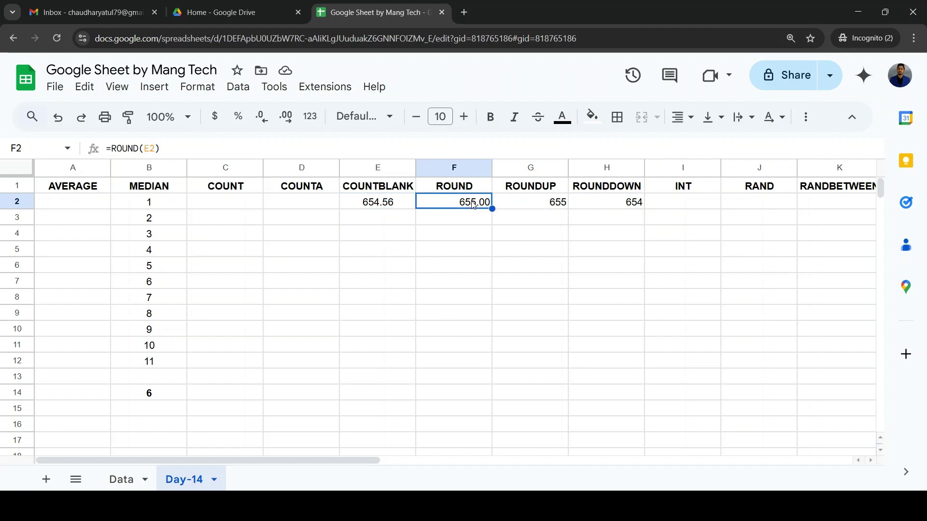
Set the source number in E2 to 654.49 and check the ROUND result in F2
click(385, 208)
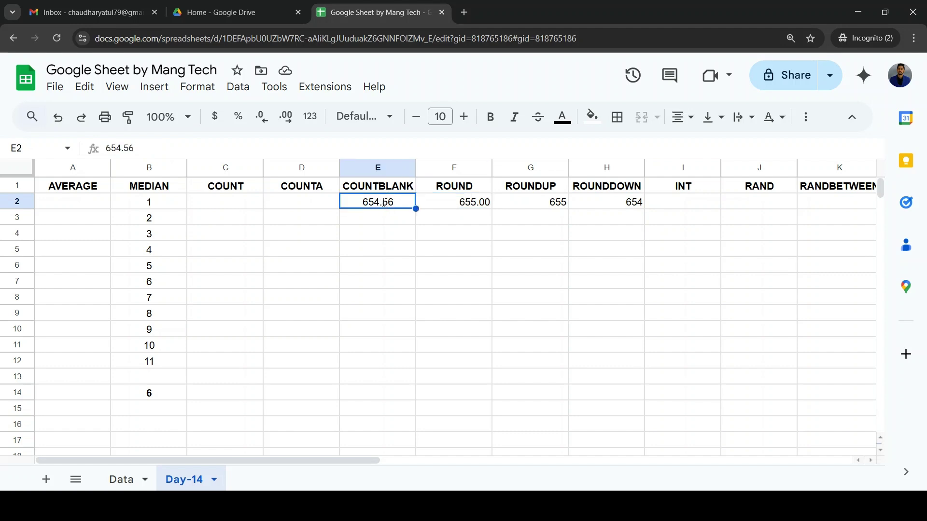
double_click(384, 203)
key(BackSpace)
key(BackSpace)
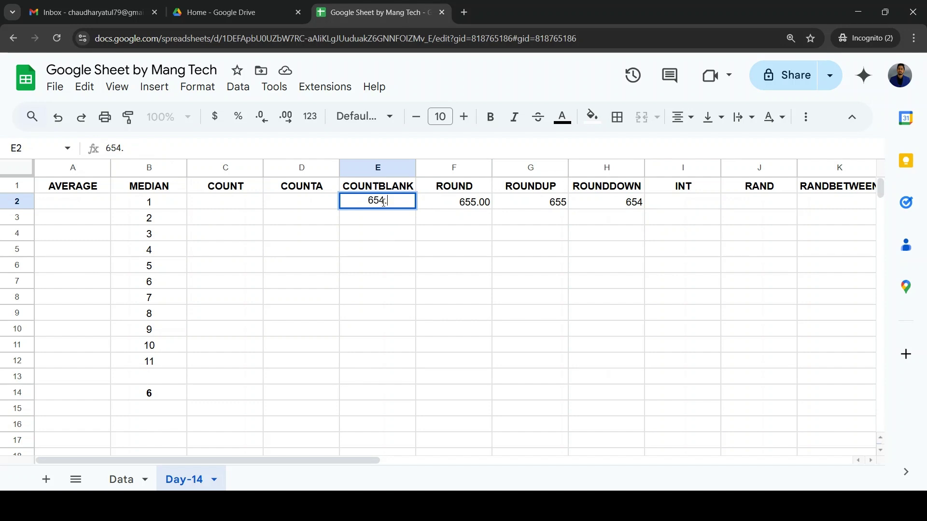
text(49)
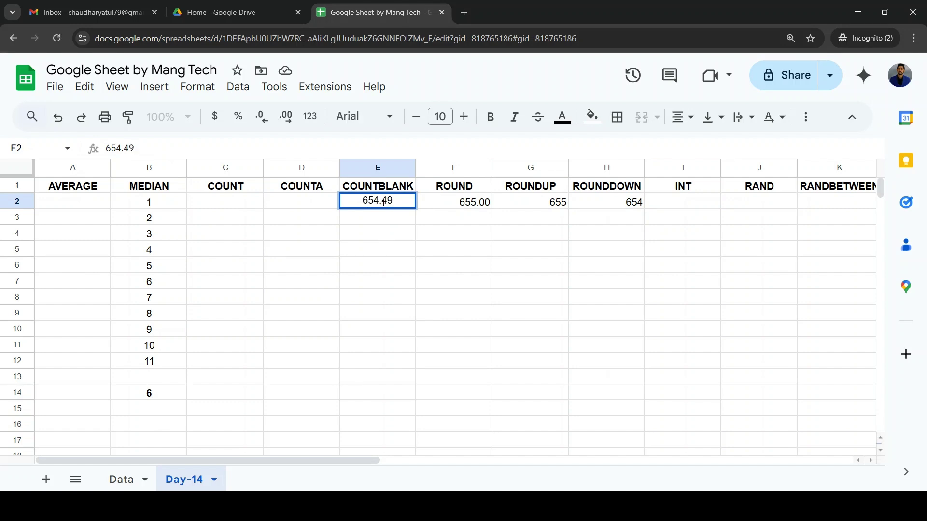
key(Return)
click(467, 206)
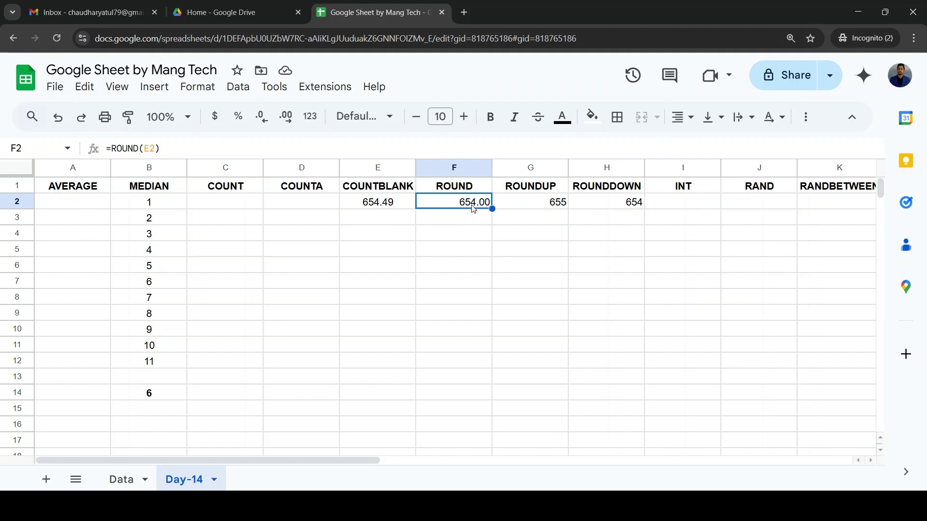
Set the source number in E2 to 654.51 to test rounding just above the halfway point
click(394, 204)
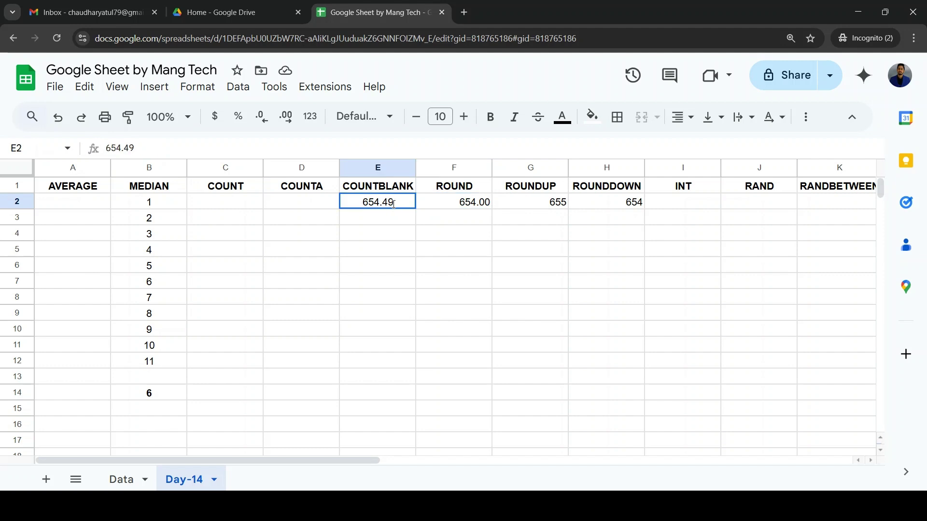
double_click(394, 204)
key(BackSpace)
key(BackSpace)
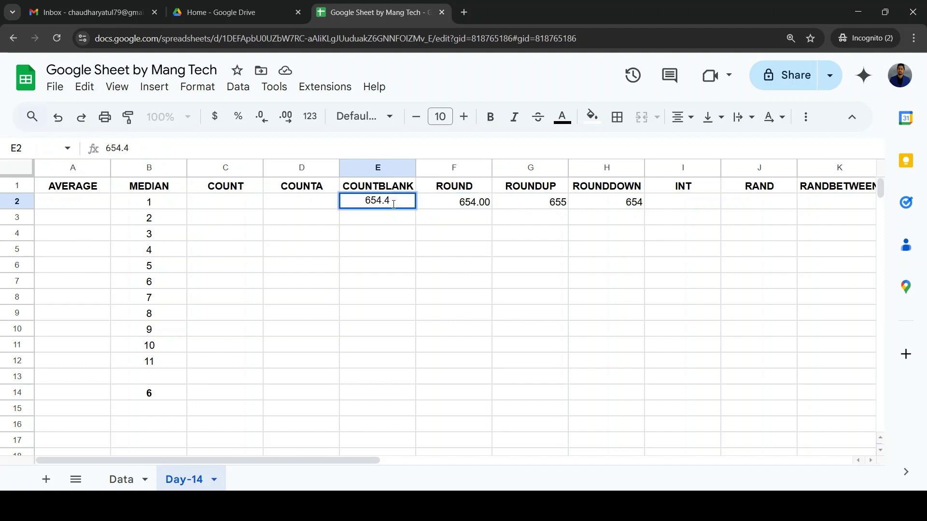
text(51)
key(Return)
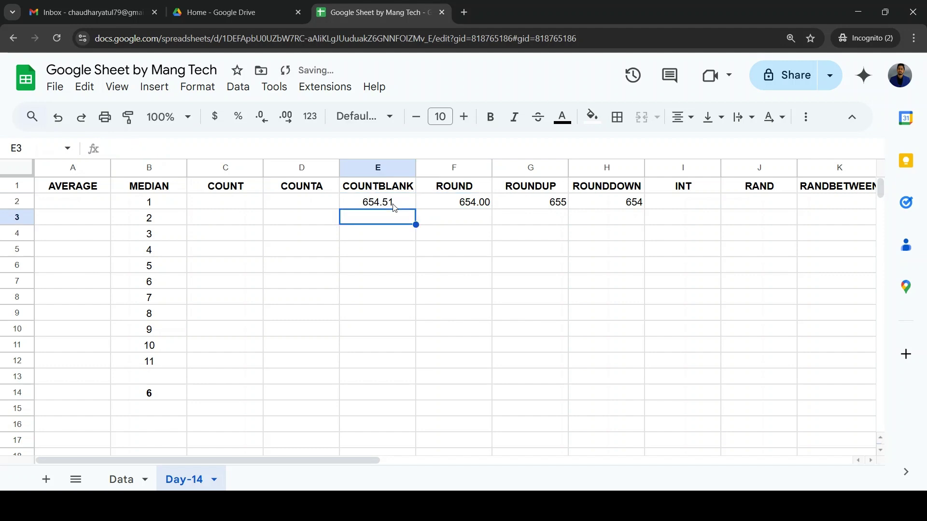
Set the source number in E2 to 654.50 and check the ROUND and ROUNDUP results in F2 and G2
click(394, 206)
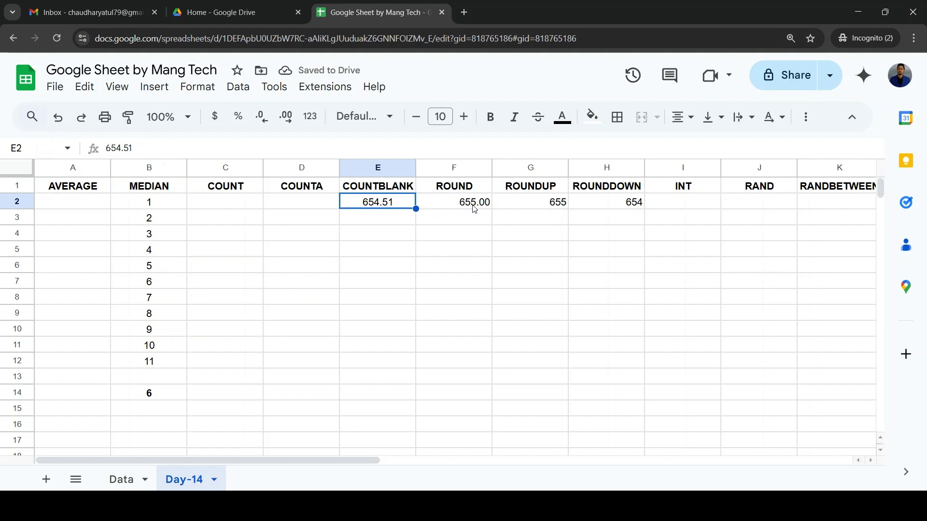
double_click(397, 203)
key(BackSpace)
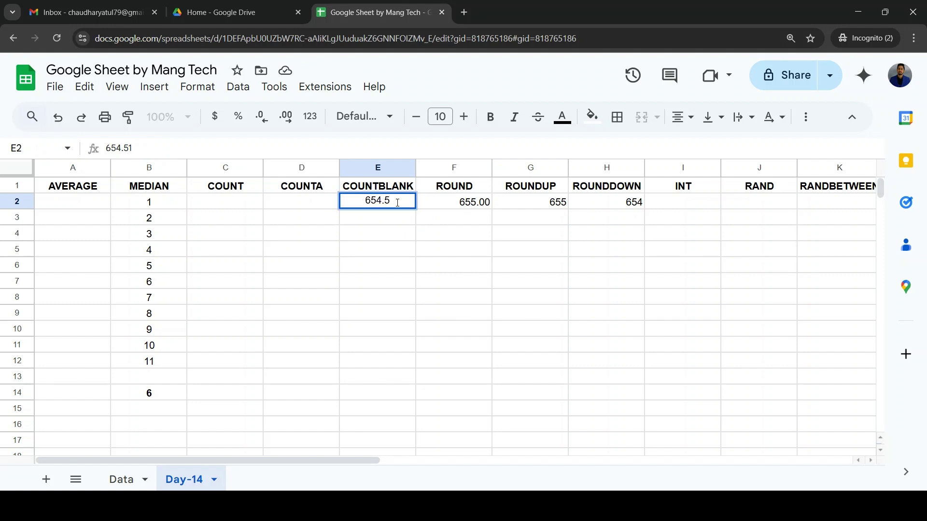
text(0)
key(Return)
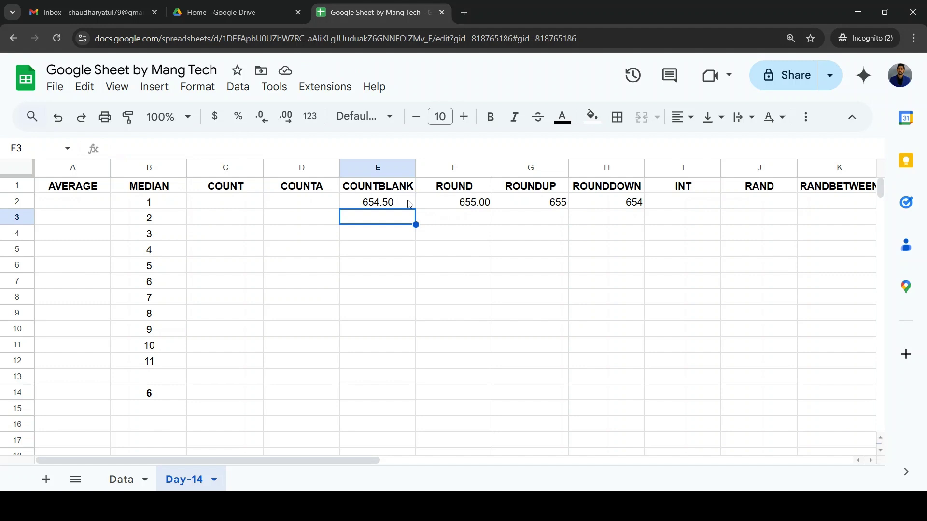
click(463, 205)
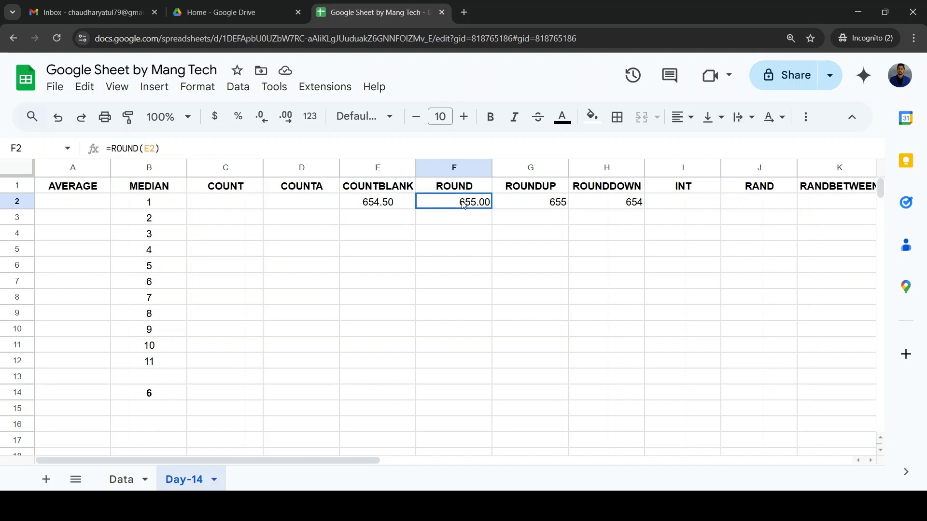
click(551, 205)
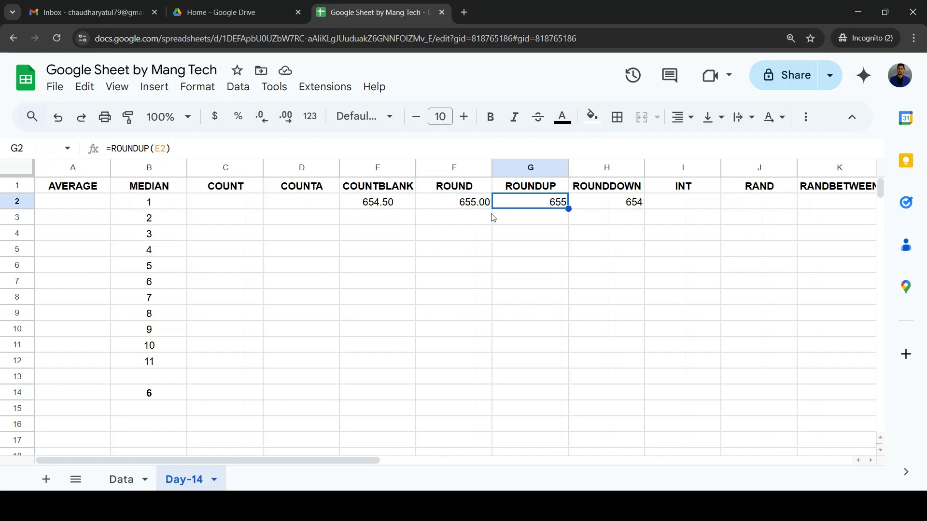
Set the source number in E2 to 654.01 and check the ROUNDDOWN result in H2
click(394, 202)
double_click(394, 202)
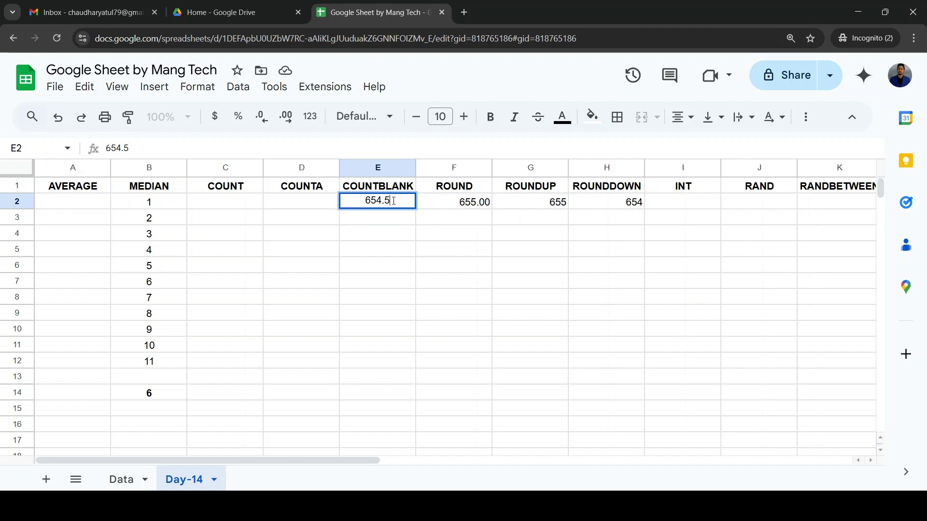
key(BackSpace)
text(01)
key(Return)
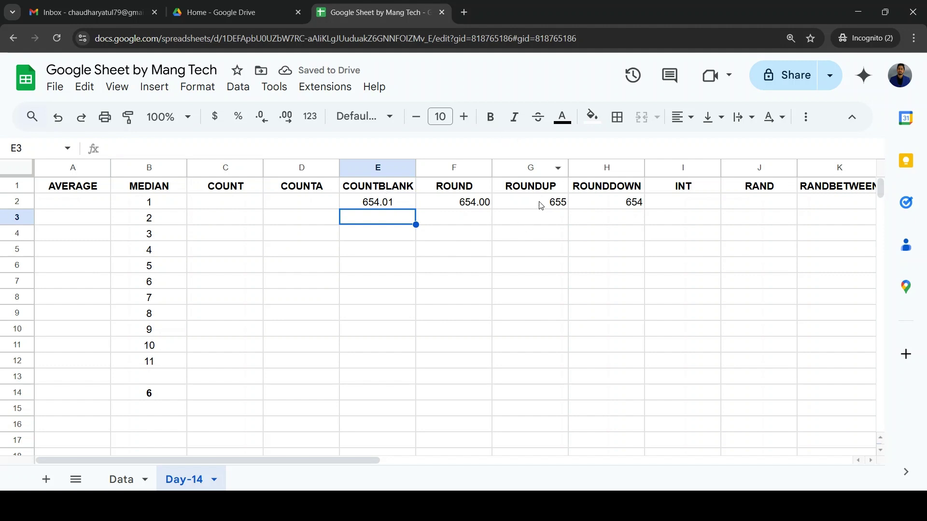
click(620, 203)
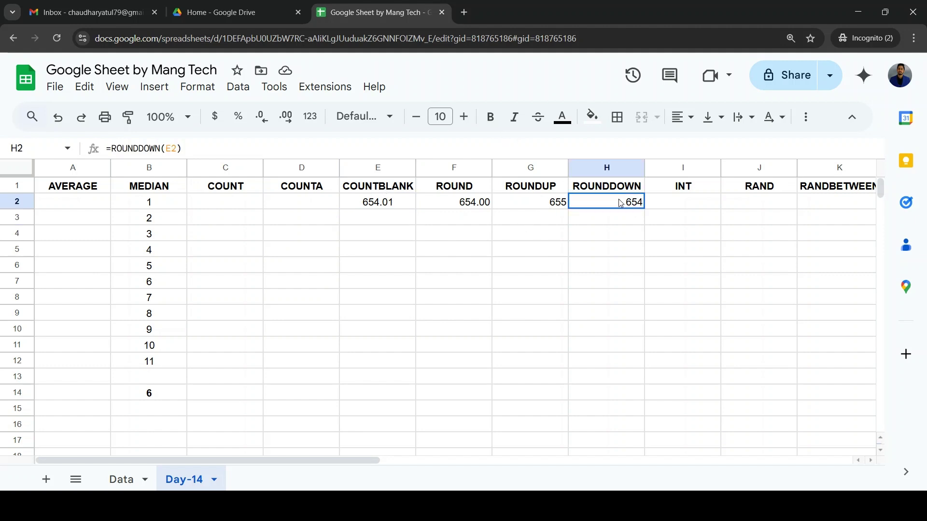
Set the source number in E2 to 654.99 to test the three rounding formulas
click(389, 207)
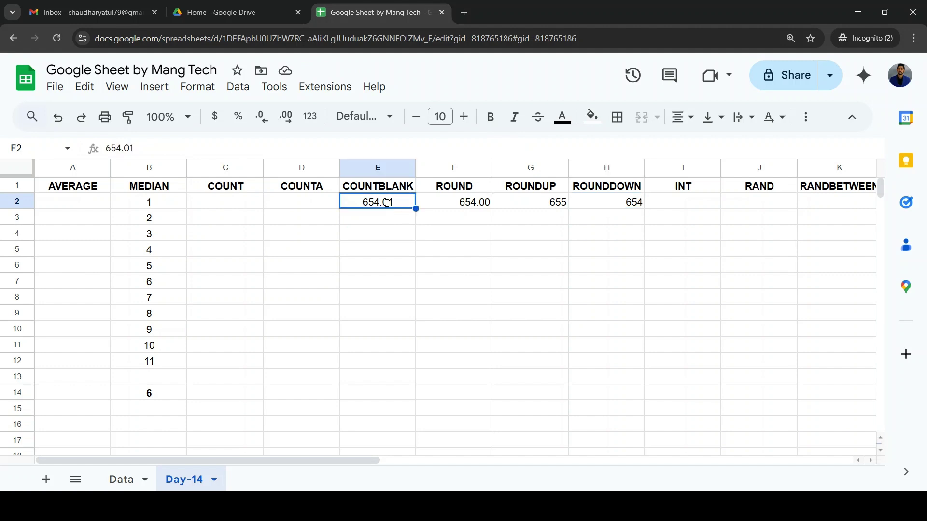
double_click(387, 203)
key(BackSpace)
key(BackSpace)
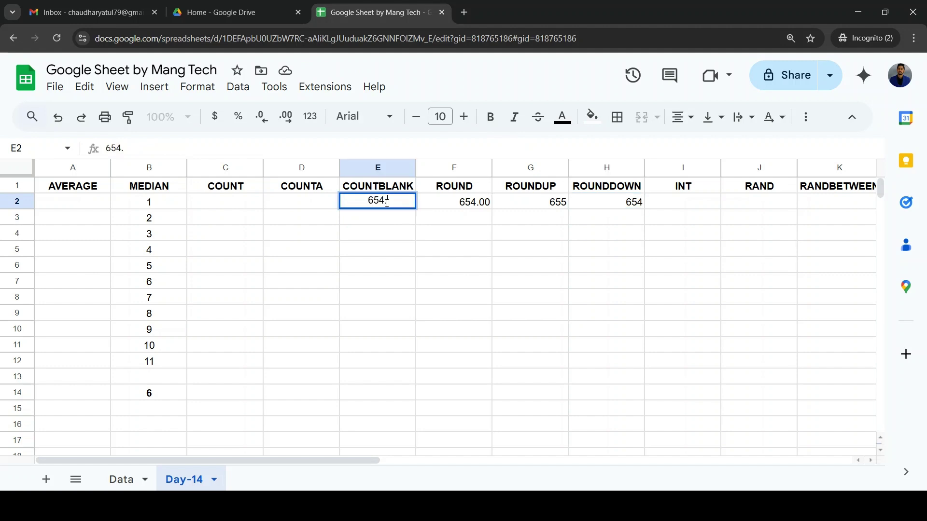
text(99)
key(Return)
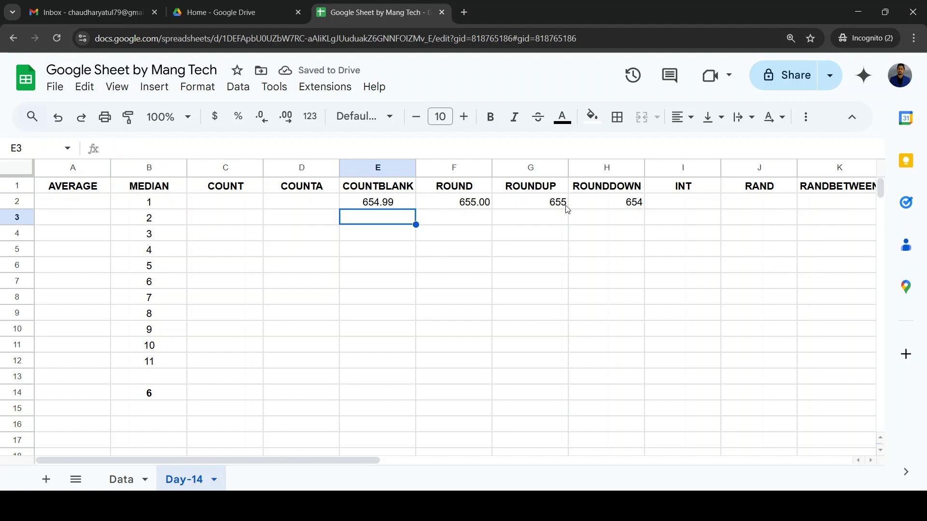
Compare the ROUNDDOWN, ROUNDUP and ROUND formulas in cells H2, G2 and F2
click(642, 203)
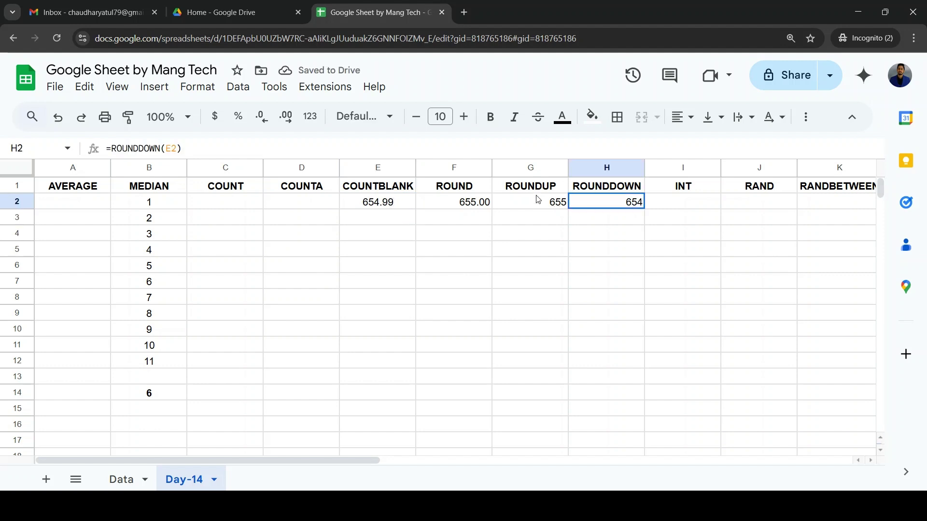
click(536, 199)
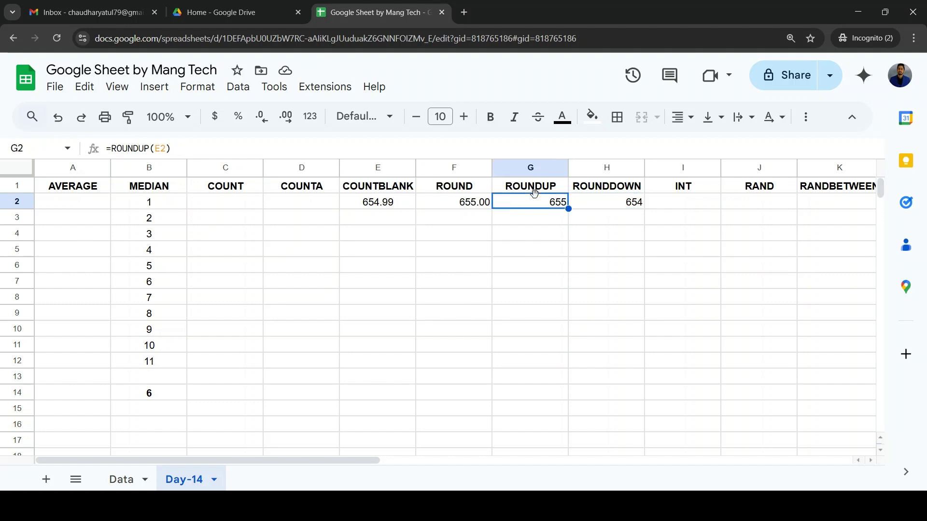
click(463, 208)
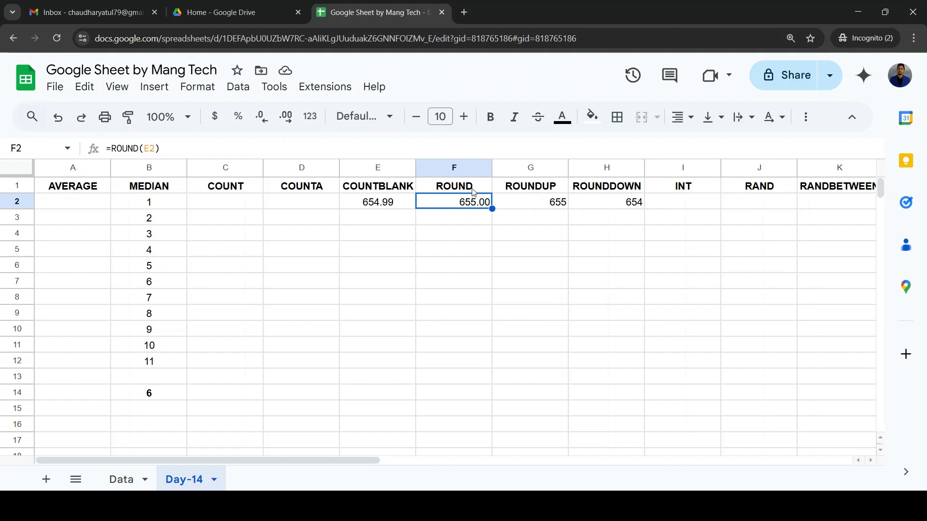
click(613, 201)
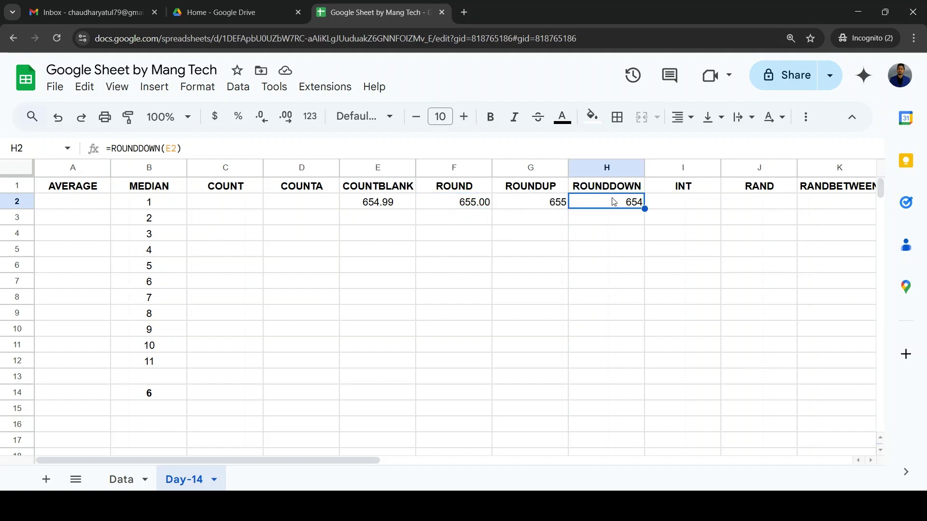
Enter the formula =INT(E2) in cell I2 and format the cell to show two decimal places
click(682, 208)
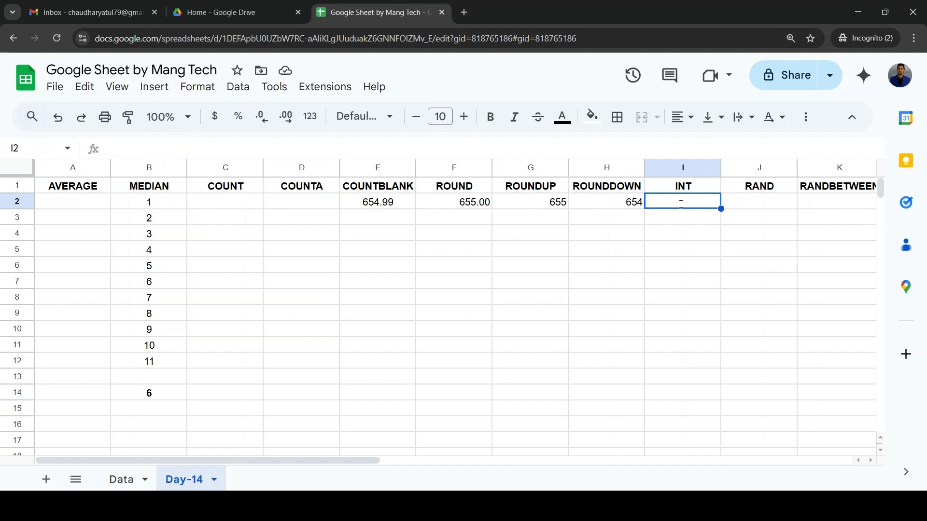
text(=int)
key(Tab)
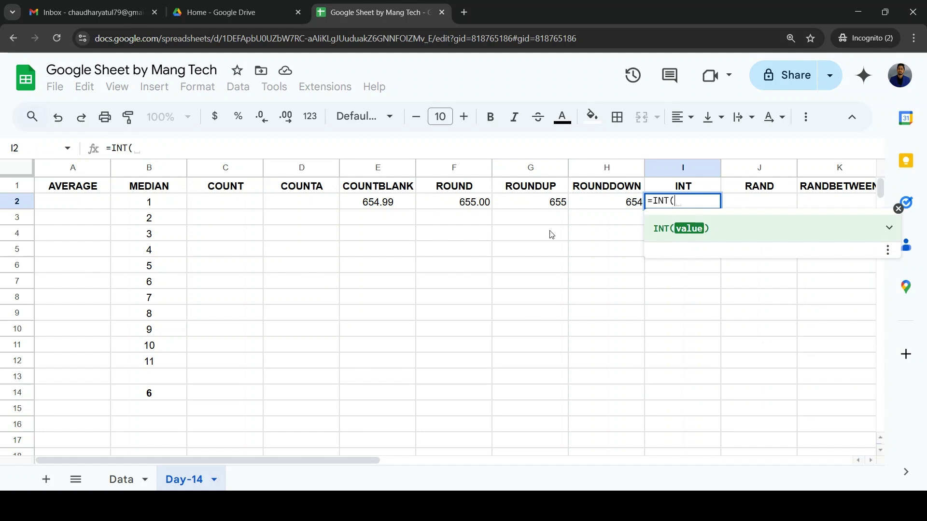
click(386, 208)
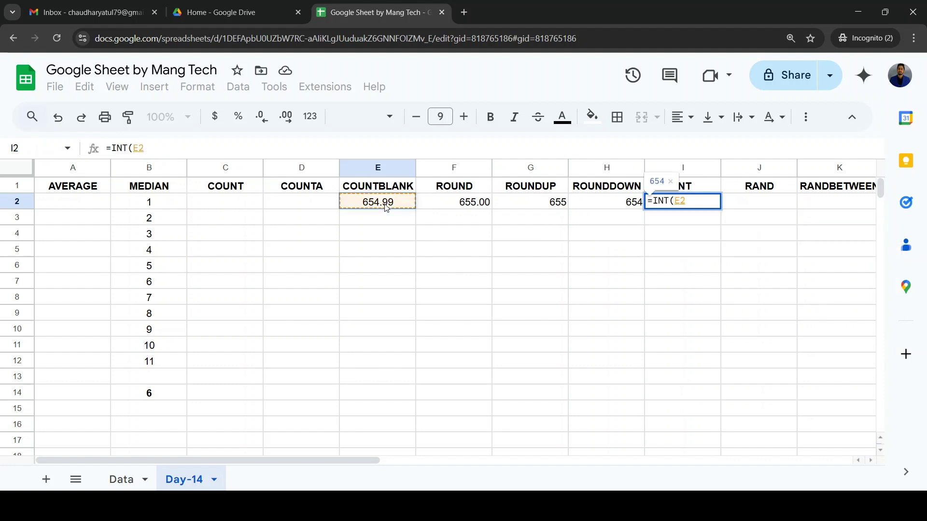
key(Return)
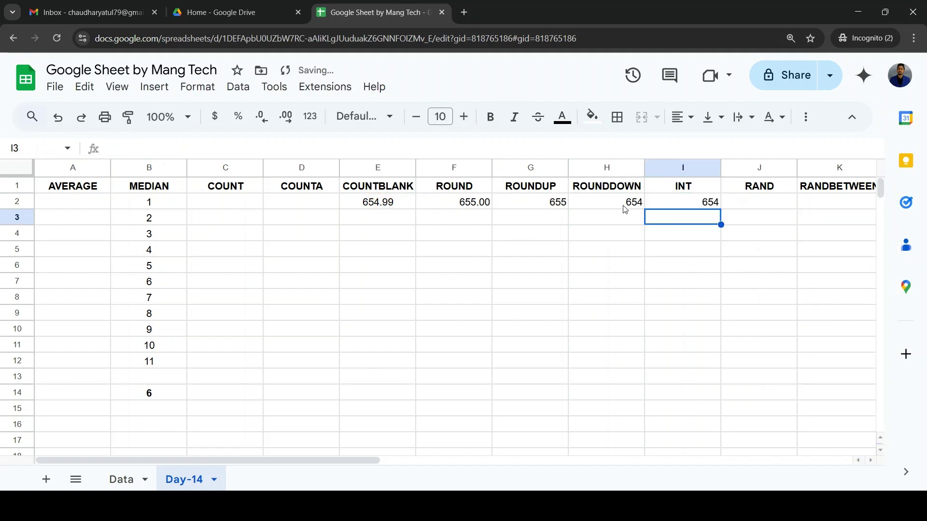
click(699, 192)
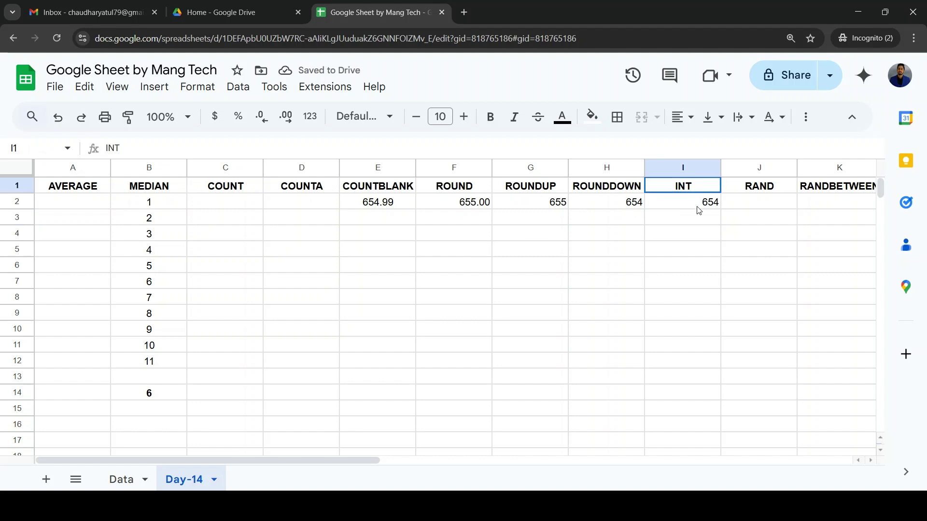
click(697, 206)
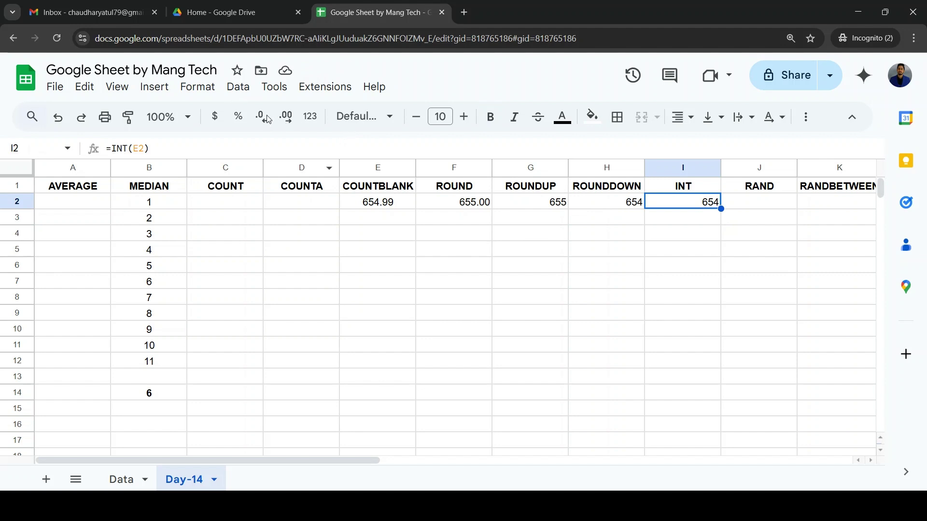
click(285, 121)
click(285, 120)
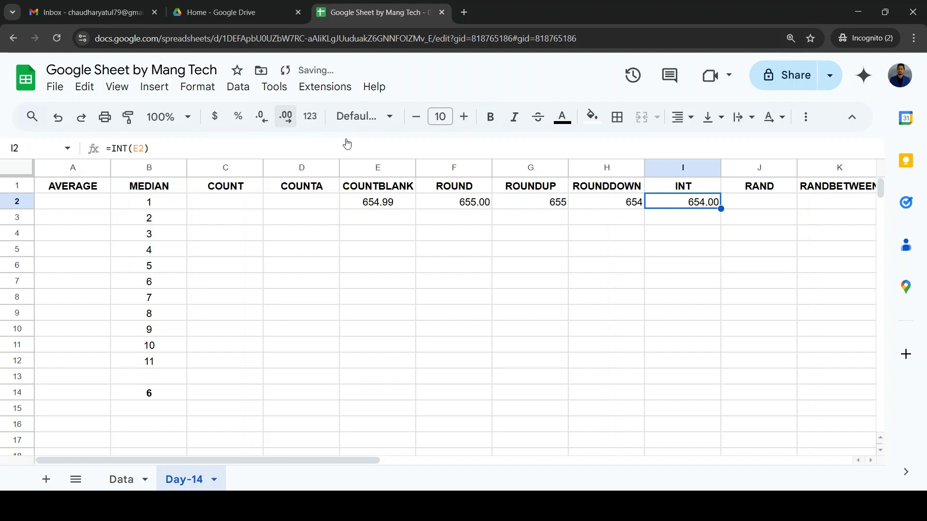
Compare the INT formula in I2 with the ROUNDUP and ROUNDDOWN formulas in G2 and H2
click(565, 205)
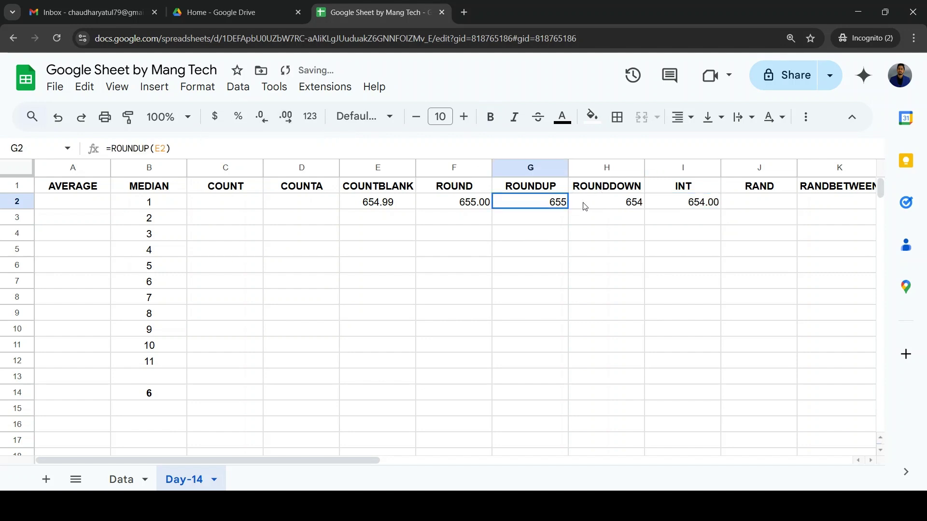
click(594, 205)
click(688, 207)
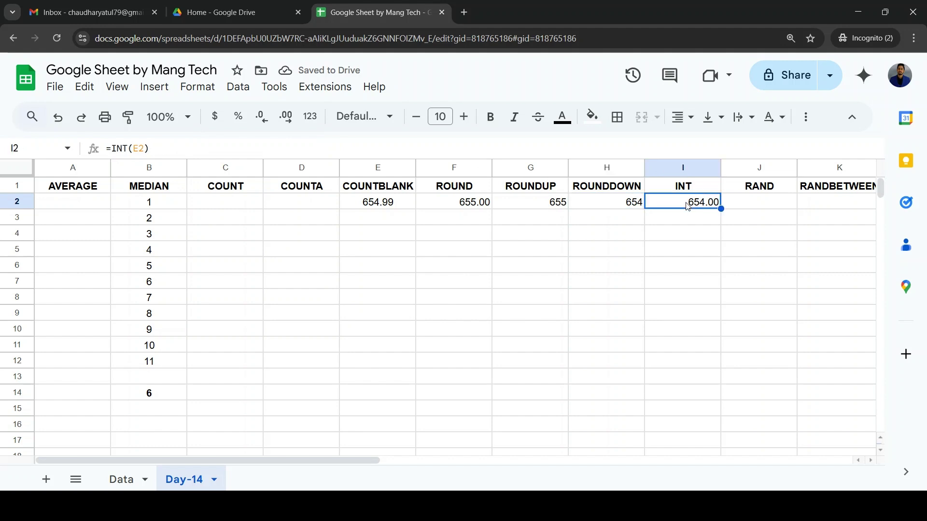
click(608, 205)
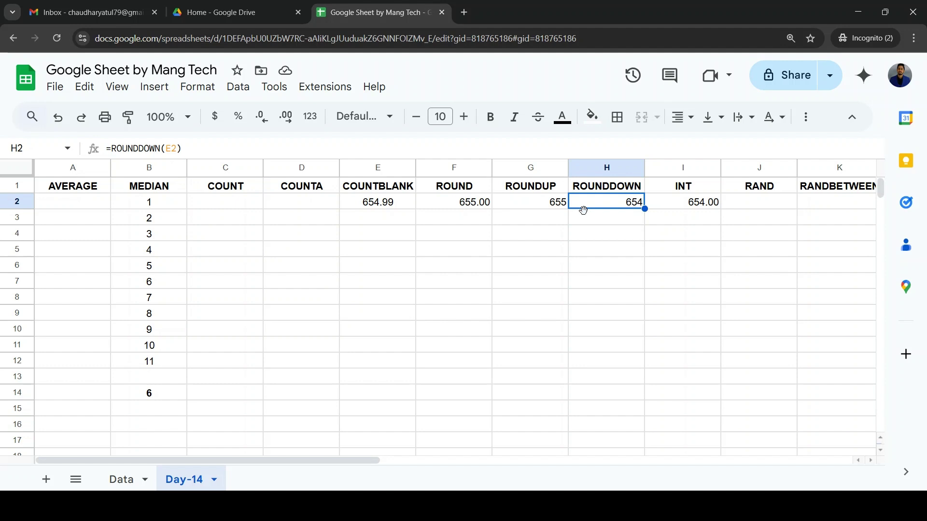
Enter the formula =RAND() in cell J2 and accept the suggested autofill down to J12
key(Right)
key(Right)
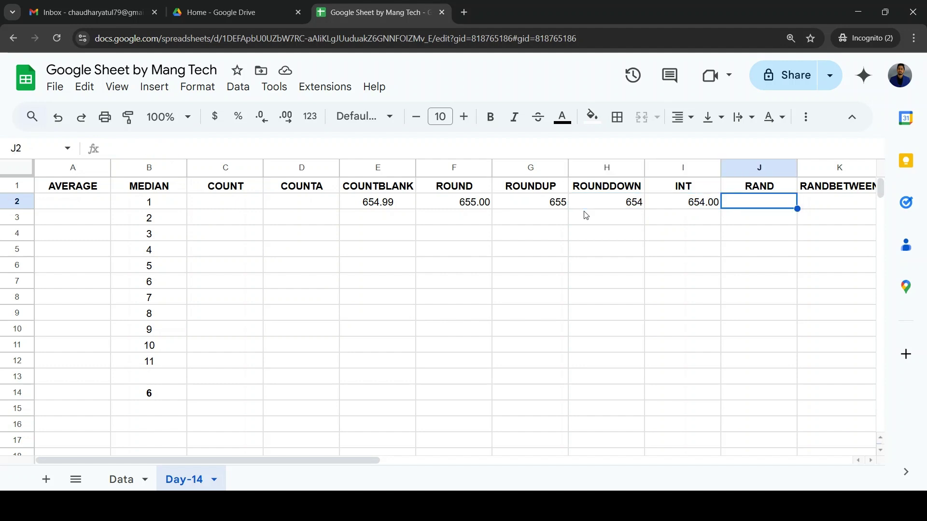
key(Right)
key(Right)
key(Right)
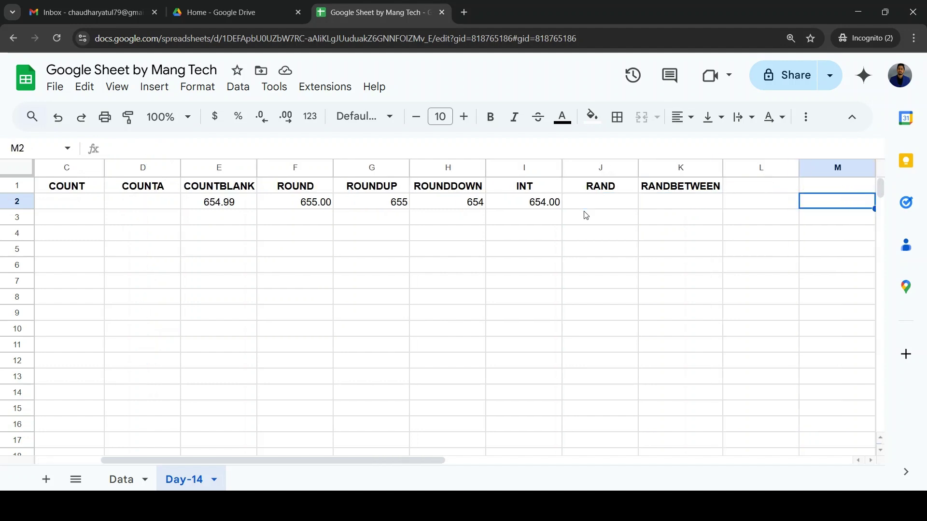
key(Left)
key(Left)
key(Left)
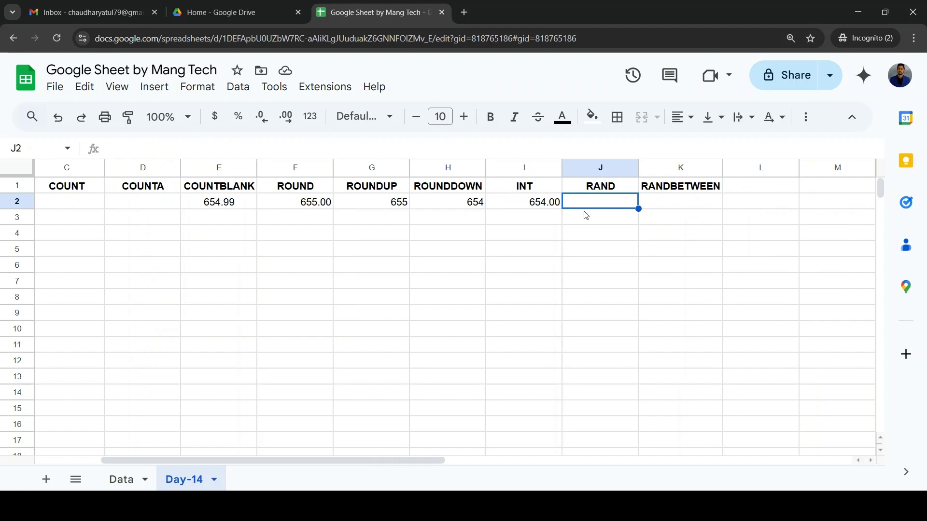
text(=)
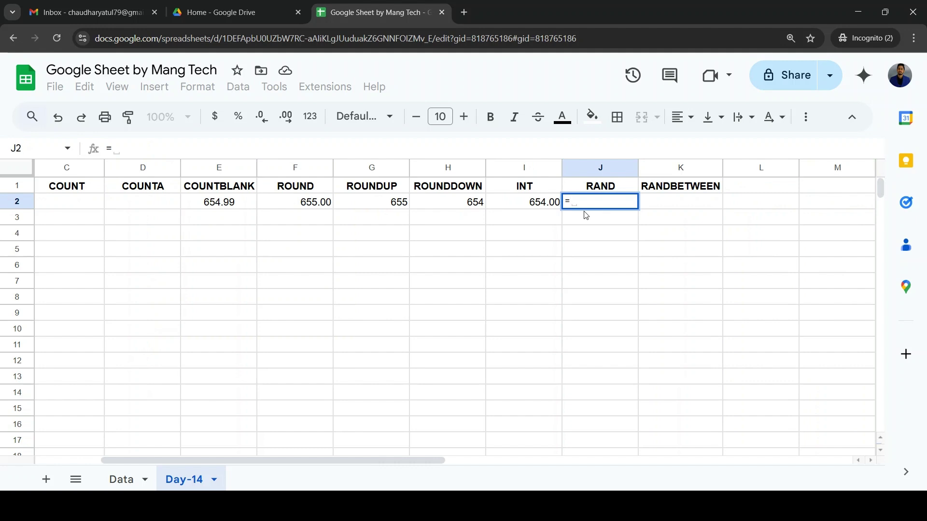
text(ran)
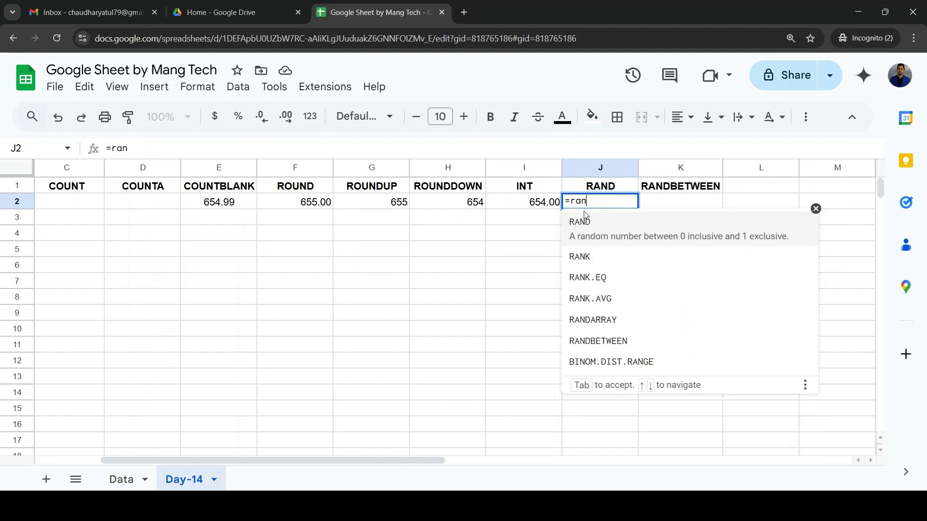
click(592, 228)
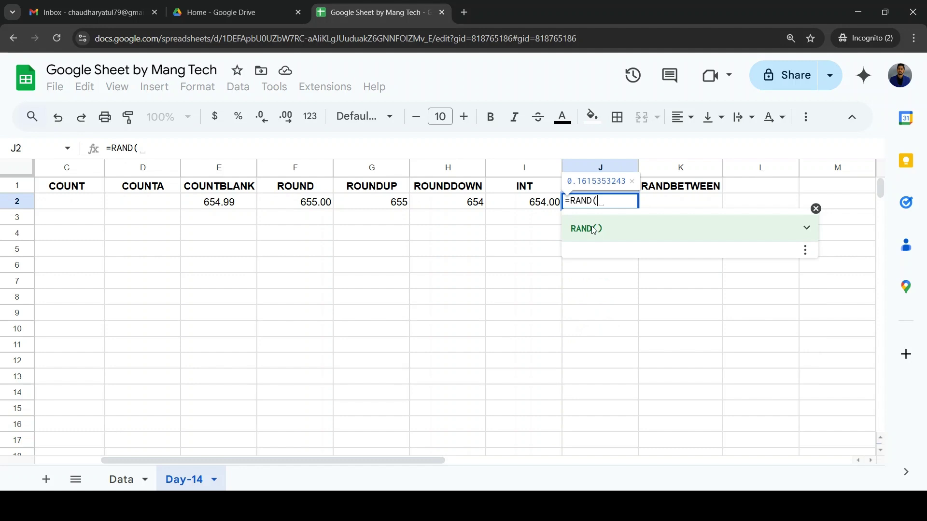
text())
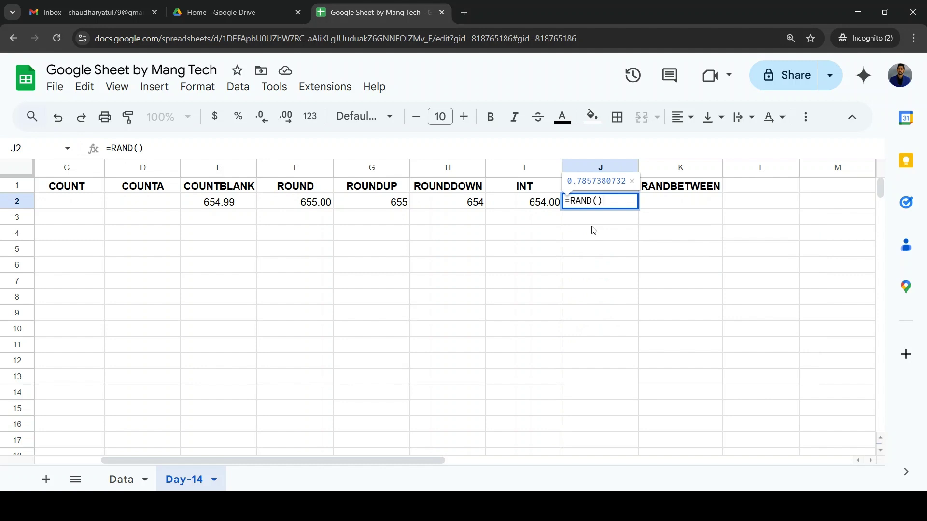
key(Return)
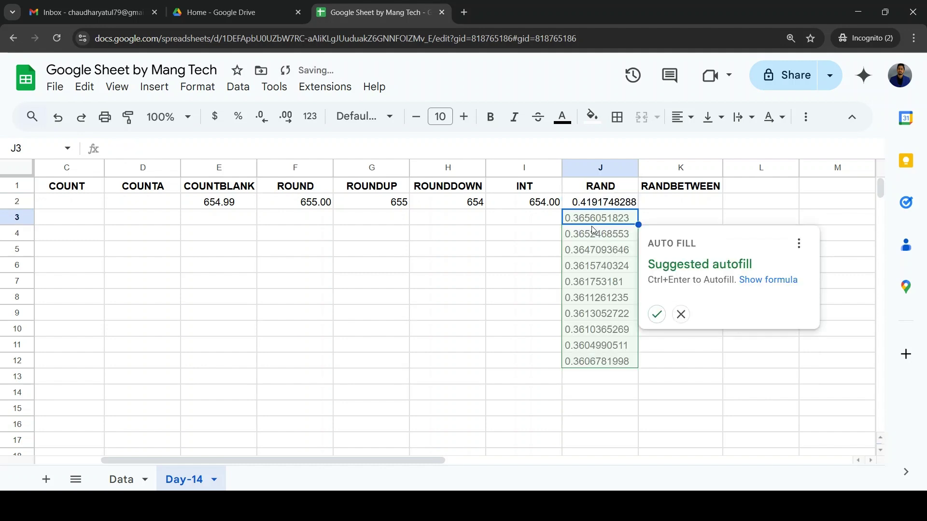
click(662, 322)
Review the RAND formulas in column J, starting from cell J2
click(603, 203)
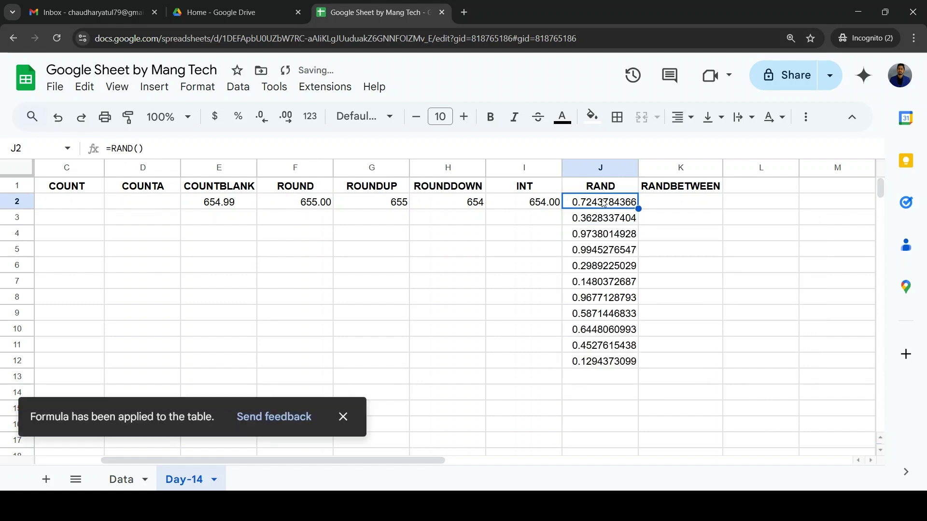
key(Down)
key(Down)
key(Down)
key(Down)
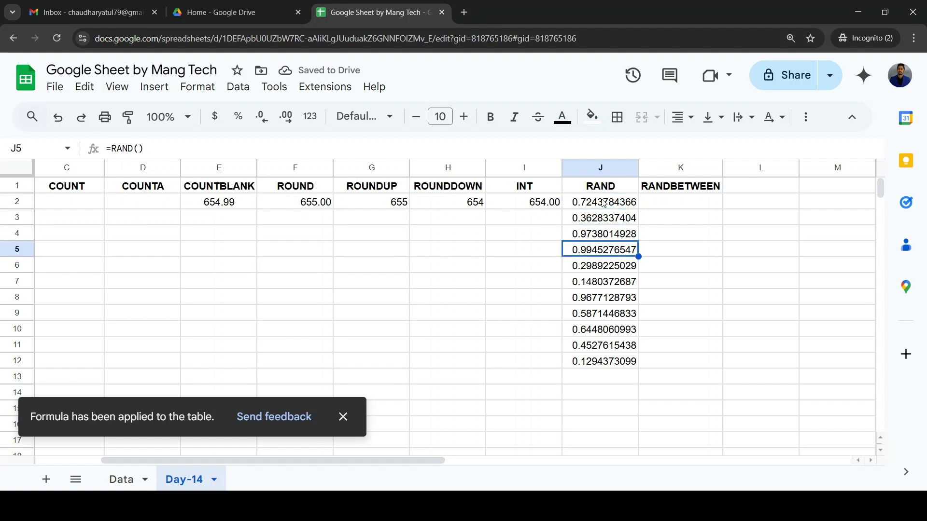
Extend the RAND formula to cell J13 and regenerate the random numbers in column J several times
key(ctrl+Down)
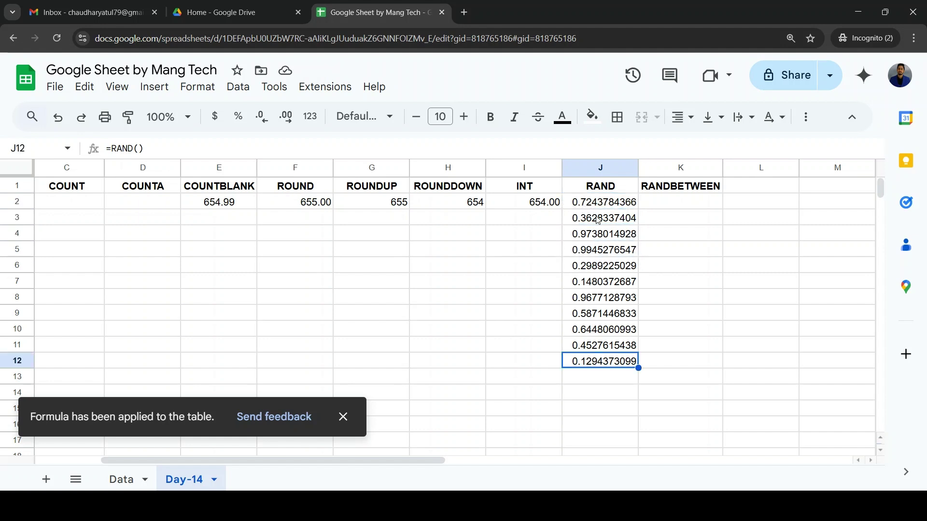
click(598, 220)
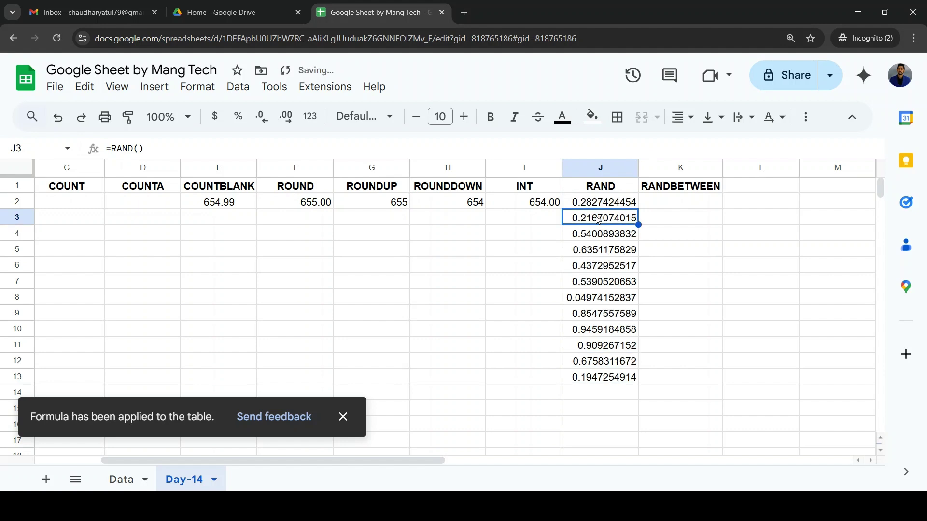
key(F9)
key(F9)
key(F9)
key(F9)
key(F9)
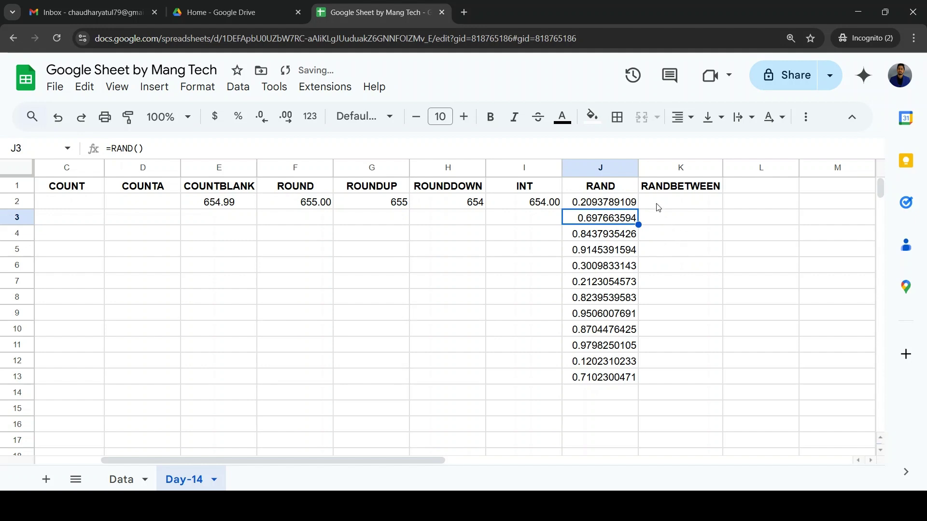
click(608, 206)
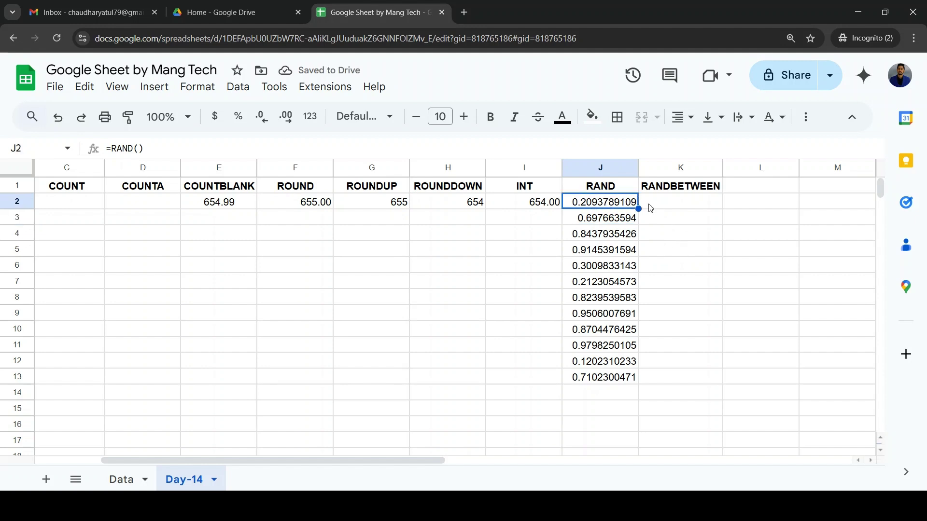
Enter the formula =RANDBETWEEN(10,99) in cell K2
click(665, 207)
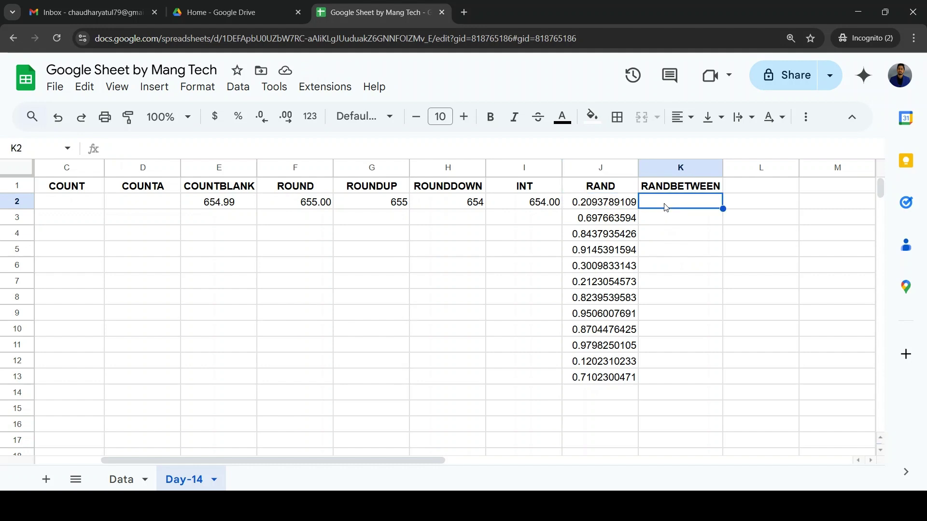
text(=ran)
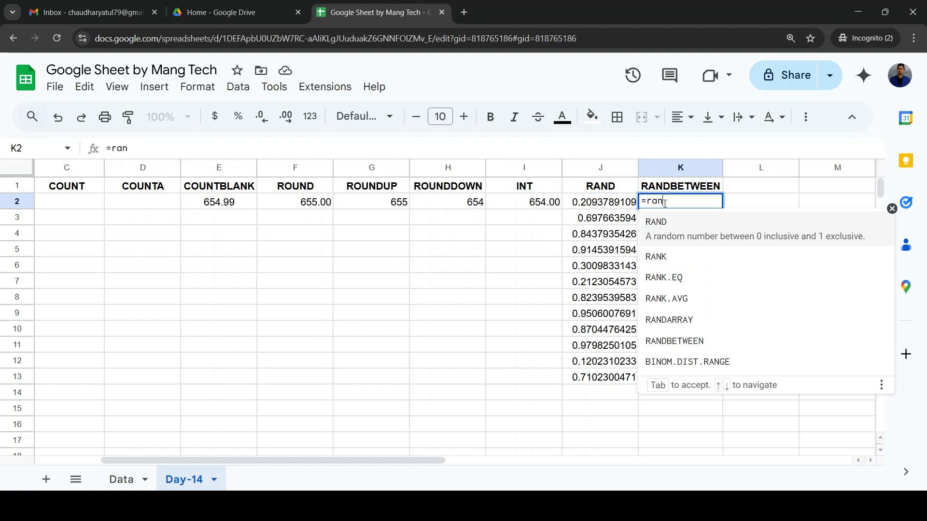
click(687, 339)
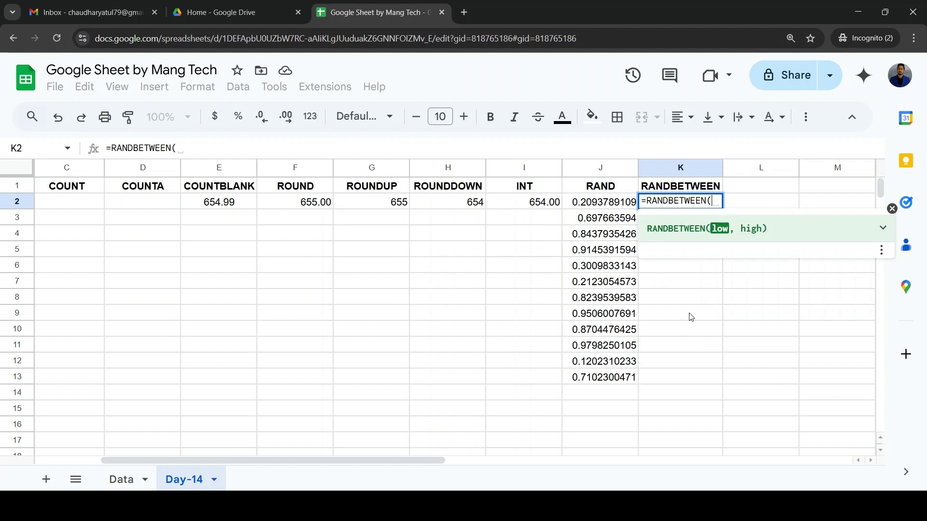
text(10,99)
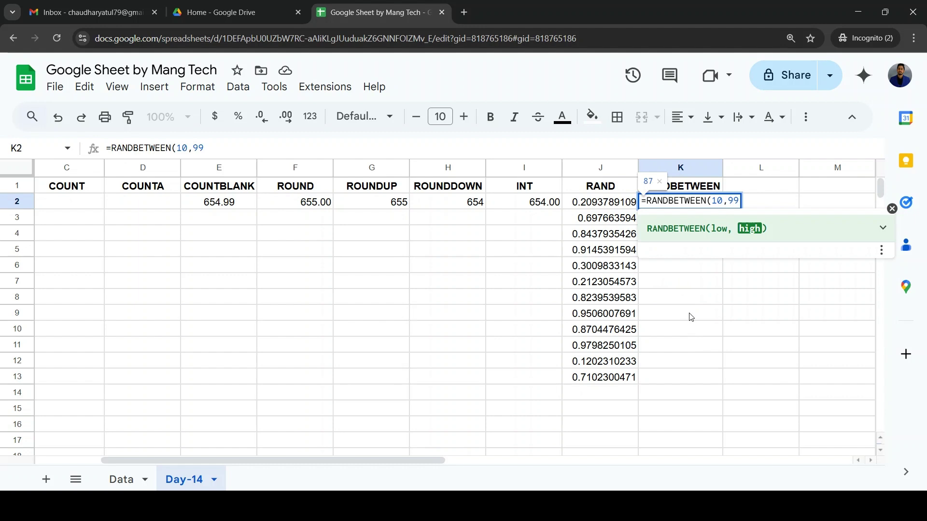
key(Return)
key(Up)
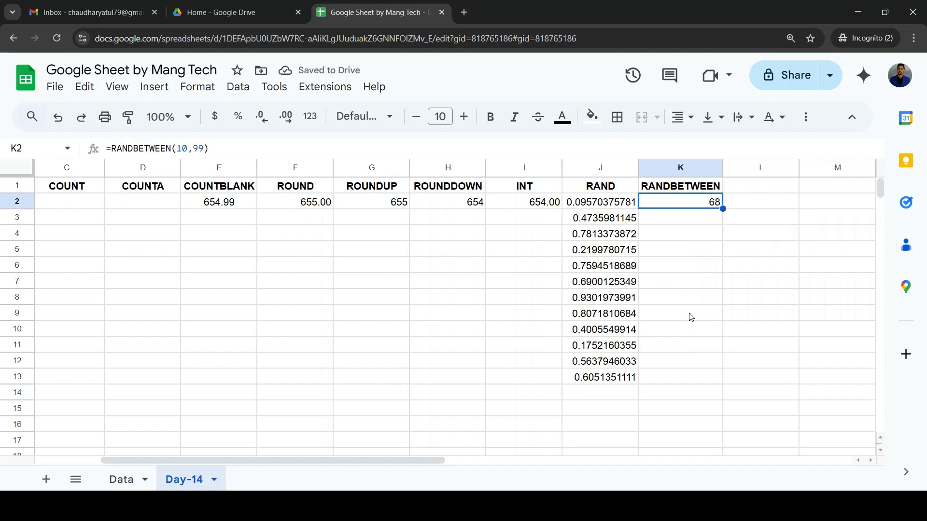
Fill the RANDBETWEEN formula from K2 down to K13
key(shift+Down)
key(shift+Down)
key(shift+Down)
key(shift+Down)
key(shift+Down)
key(shift+Down)
key(shift+Down)
key(shift+Down)
key(shift+Down)
key(shift+Down)
key(shift+Down)
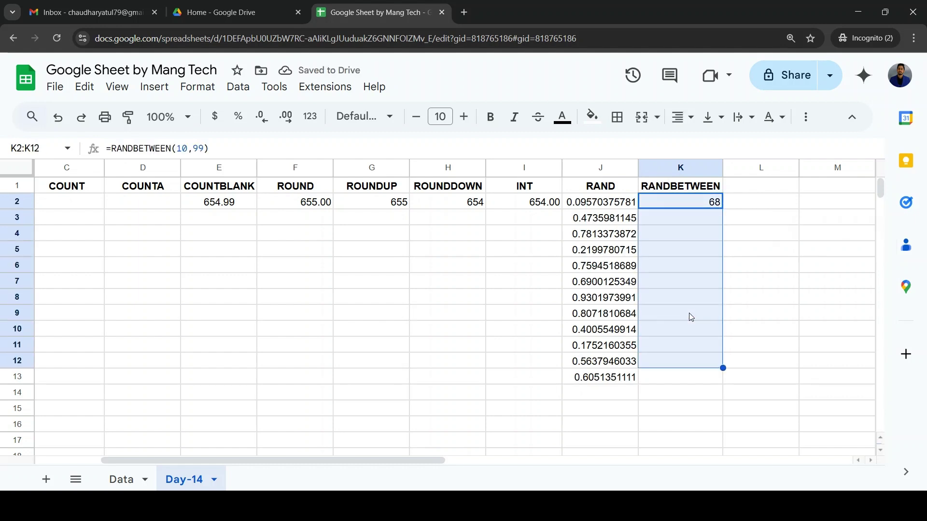
key(ctrl+d)
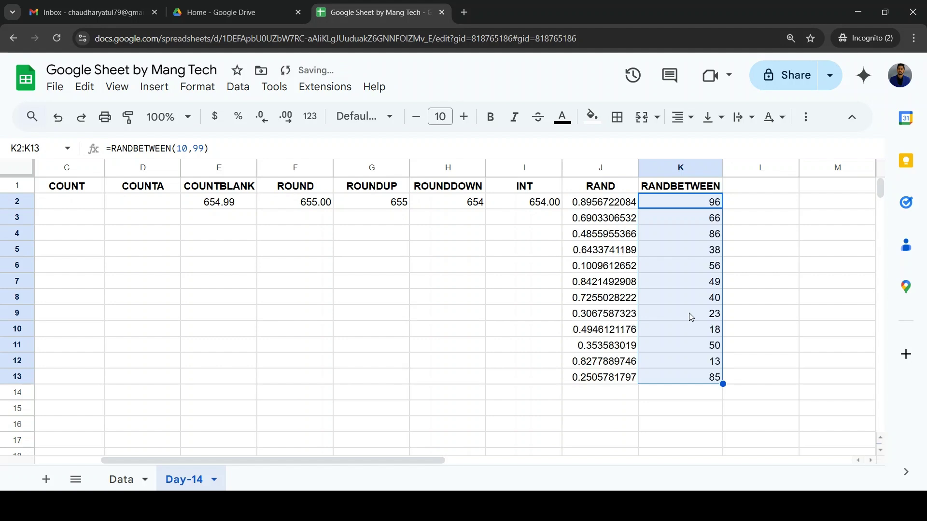
Examine the random numbers in the RANDBETWEEN column and compare its formula in K2 with the RAND formula in J2
key(Down)
key(Up)
key(Up)
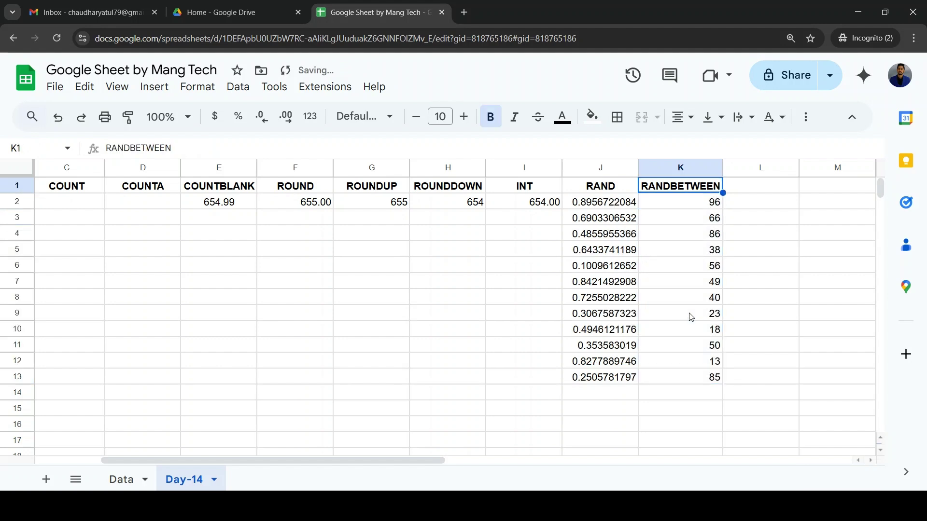
key(Down)
key(Down)
key(Down)
key(Down)
key(Down)
key(Down)
key(Down)
key(Down)
key(Down)
key(Down)
key(Down)
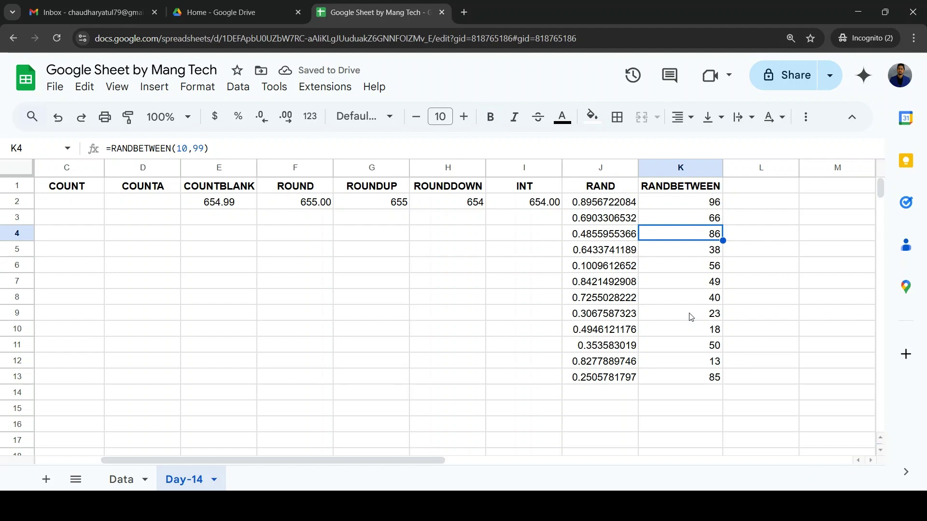
key(Up)
key(Up)
key(Up)
key(Up)
key(Up)
key(Up)
key(Up)
key(Up)
key(Up)
key(Up)
key(Up)
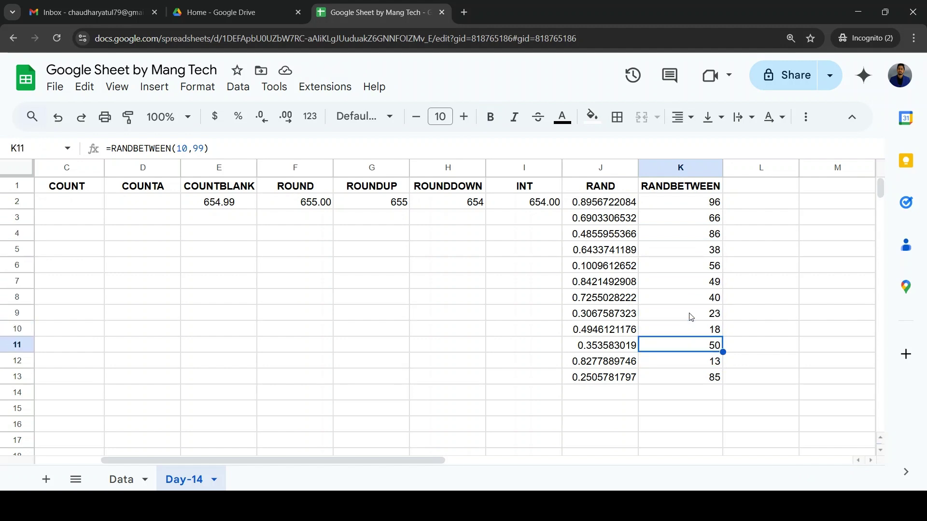
key(Down)
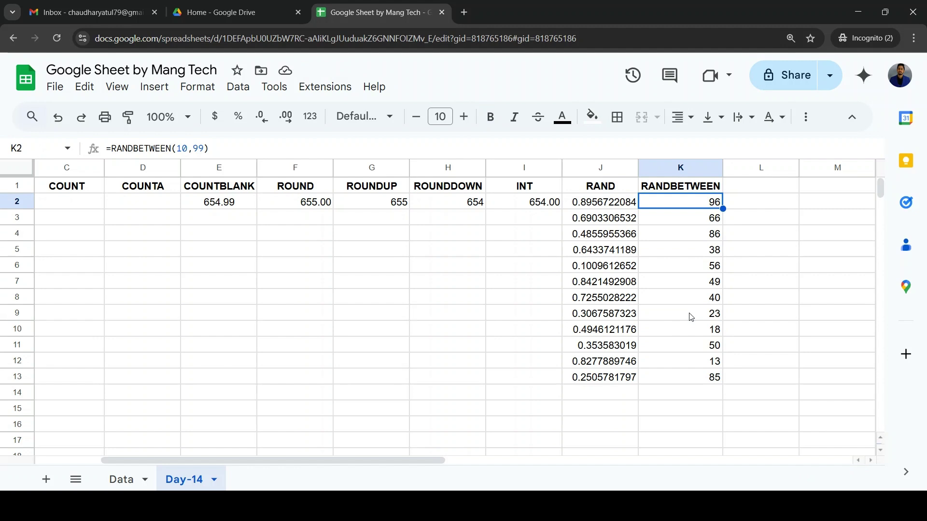
key(Left)
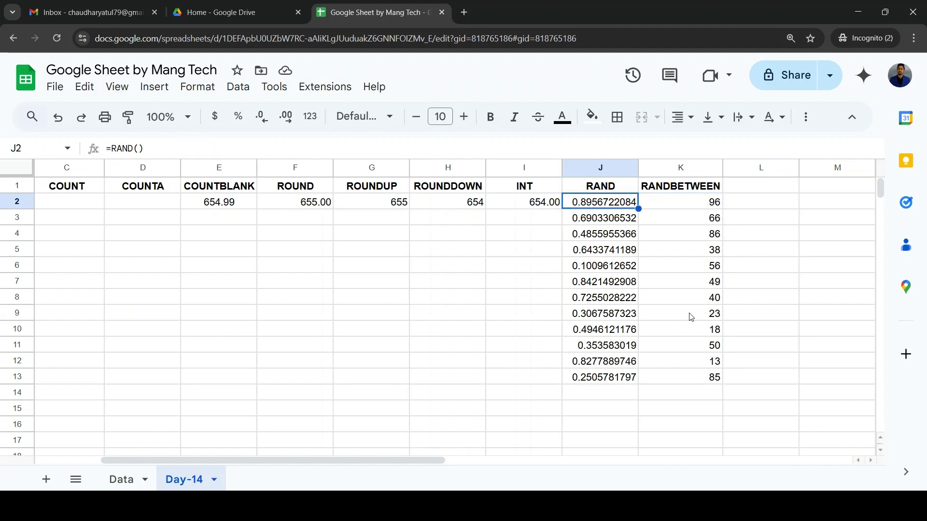
key(Right)
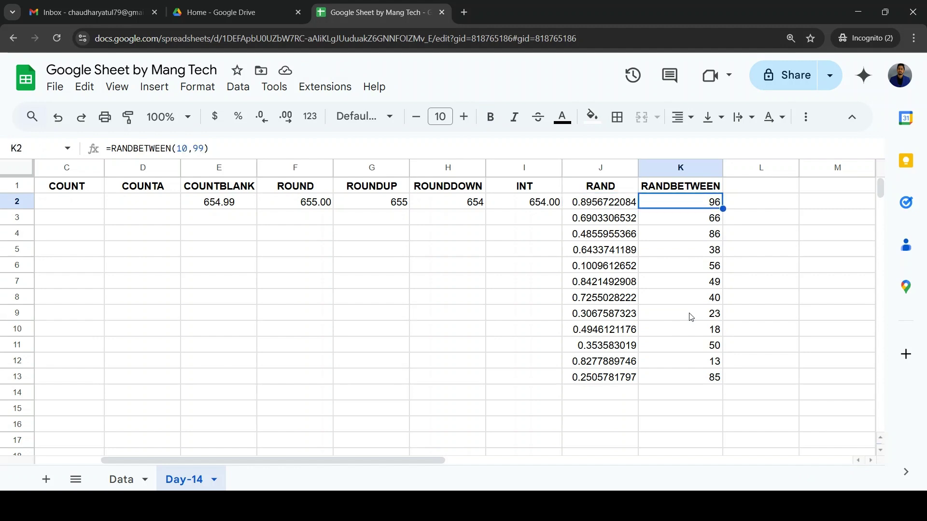
Refill cell K3 with the RANDBETWEEN formula from above several times to regenerate all random numbers
key(Down)
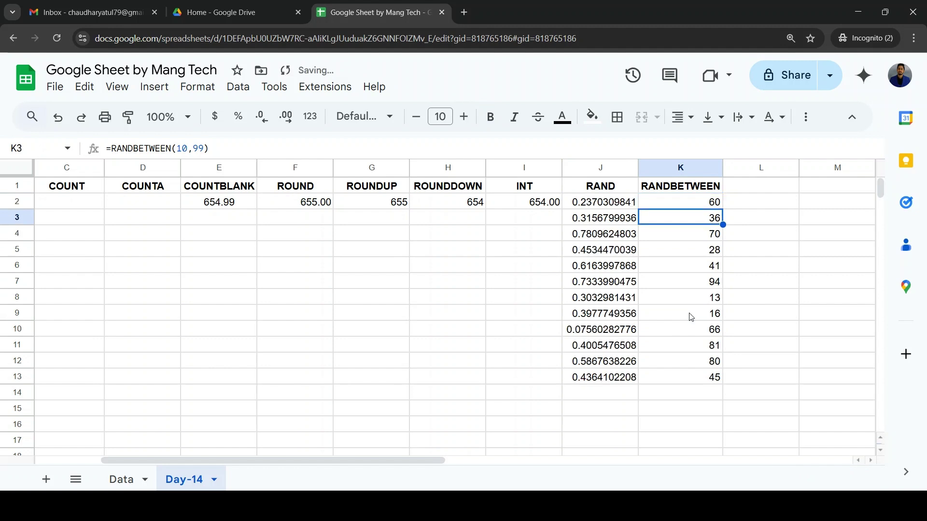
key(ctrl+d)
key(ctrl+d)
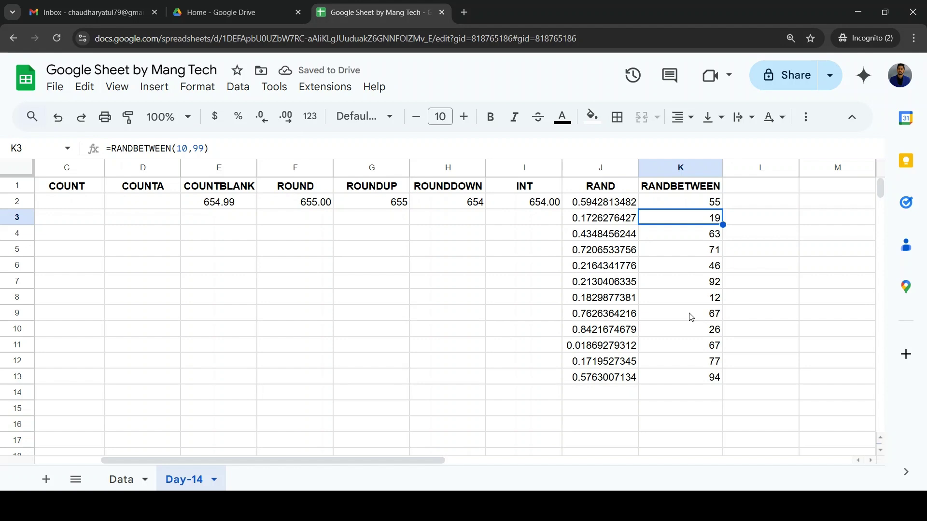
key(ctrl+d)
key(ctrl+d)
key(ctrl+d)
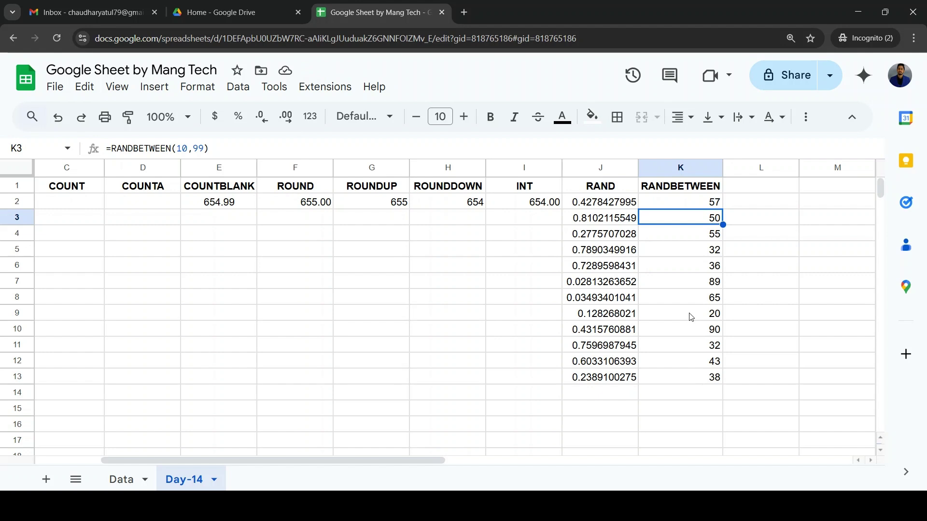
Start a RANDBETWEEN formula in cell L2 with DATE(2022,01,01) as its low value
key(Right)
key(Up)
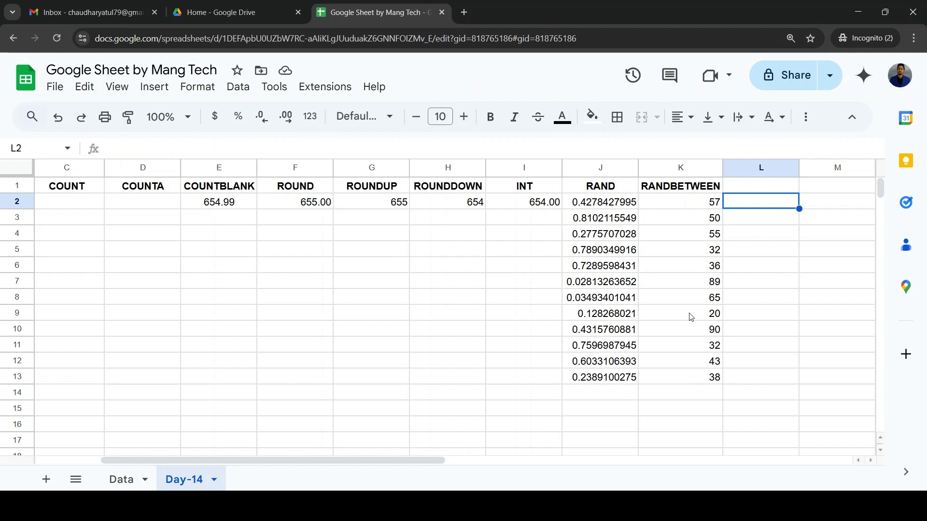
text(=)
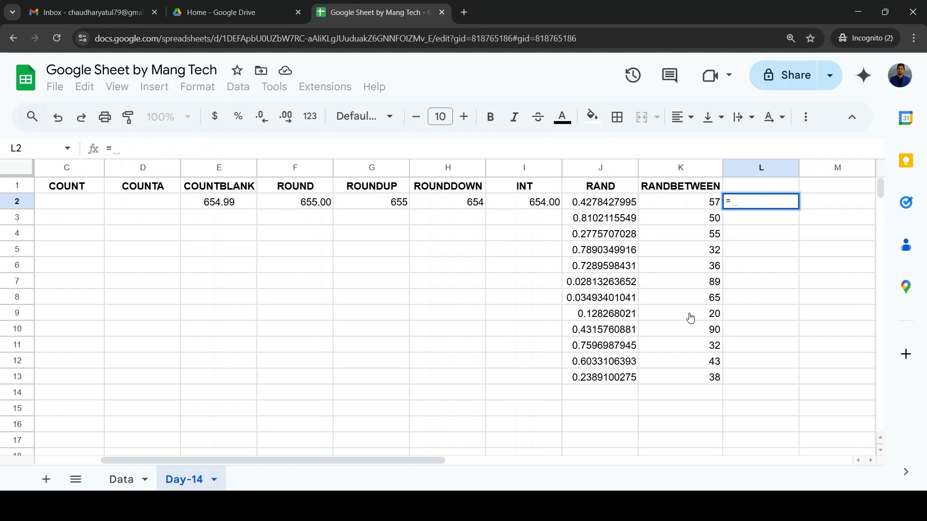
text(ra)
key(Down)
key(Down)
key(Down)
key(Down)
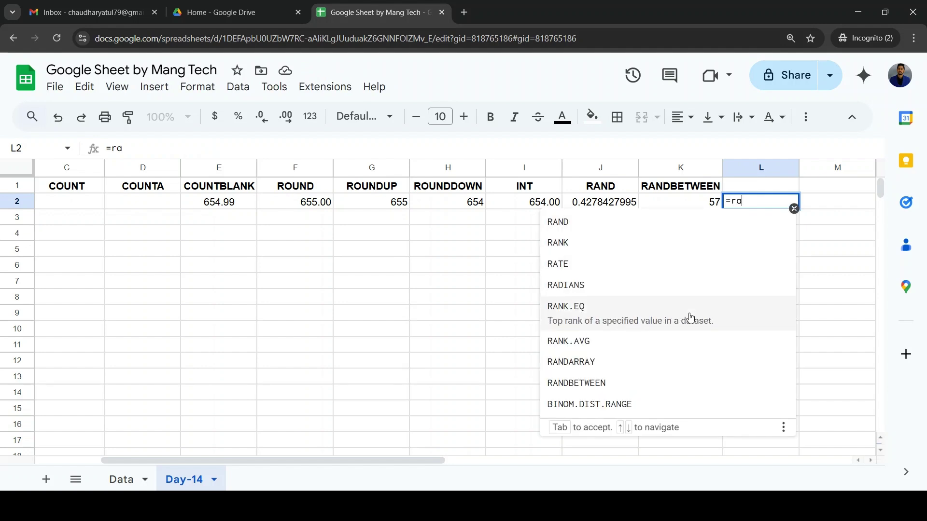
click(616, 382)
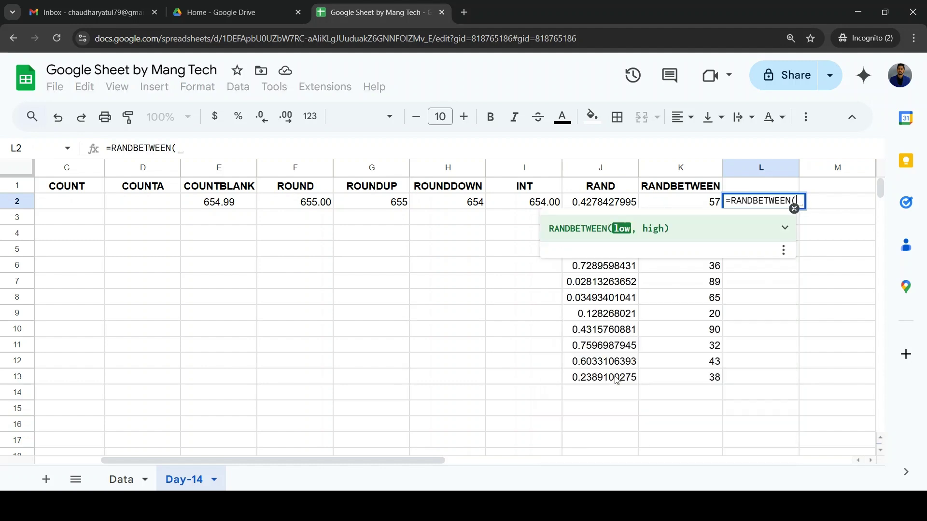
text(dat)
key(Tab)
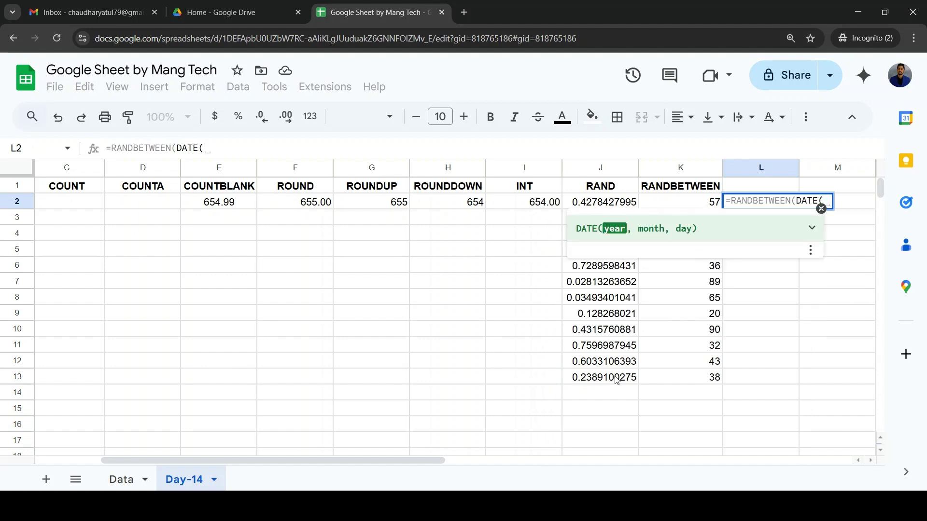
text(2022)
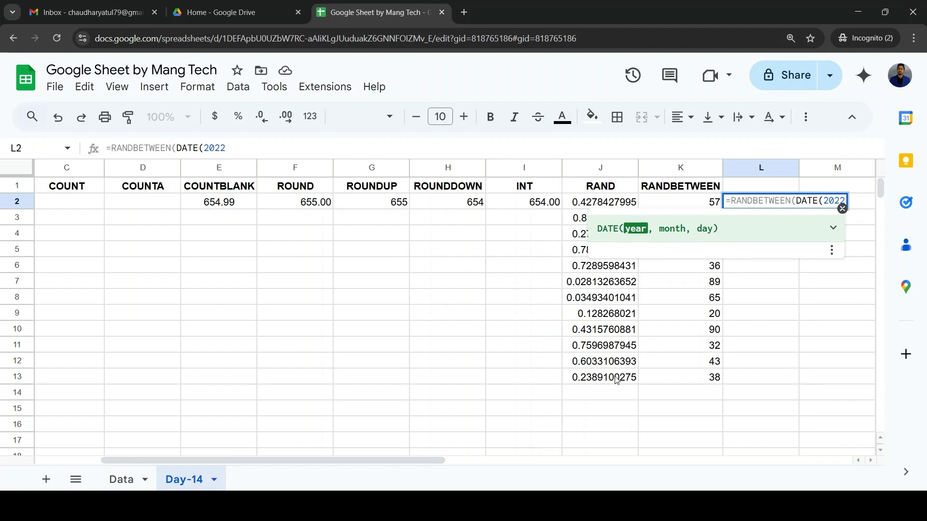
text(,01,0)
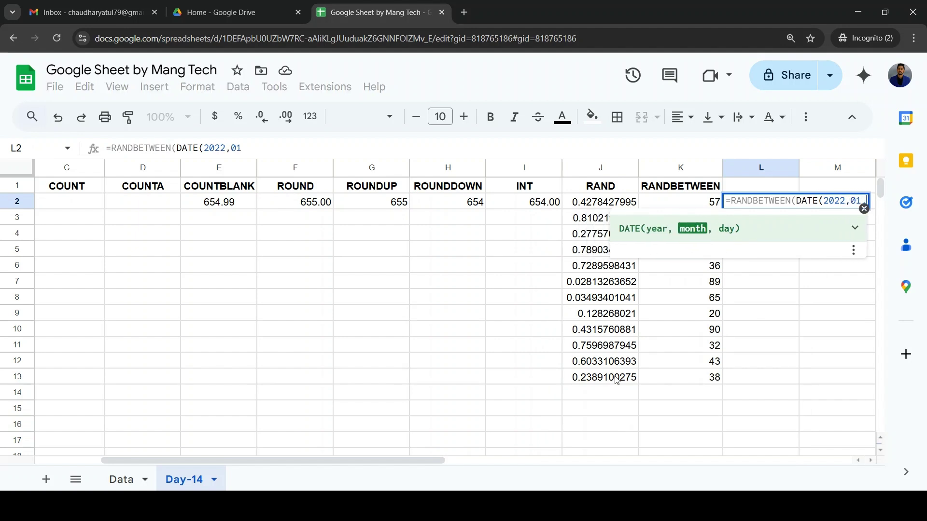
text(1)
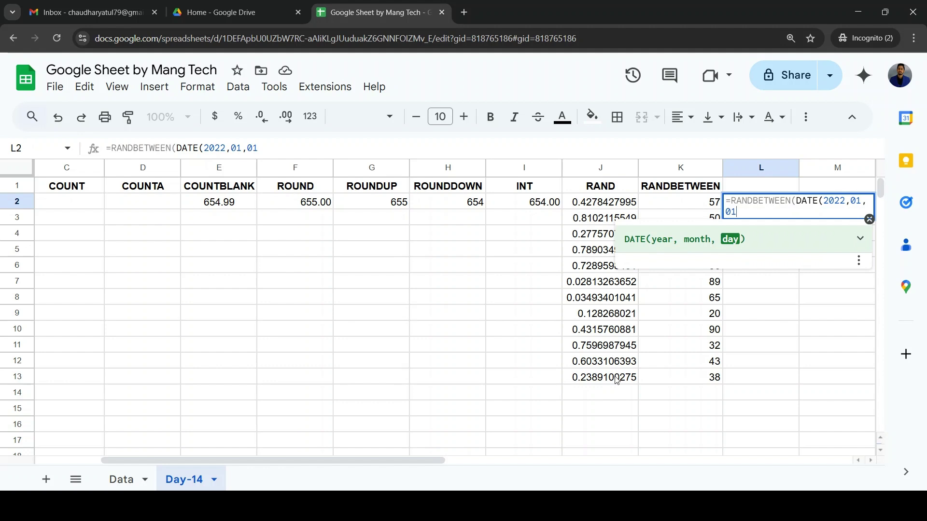
text())
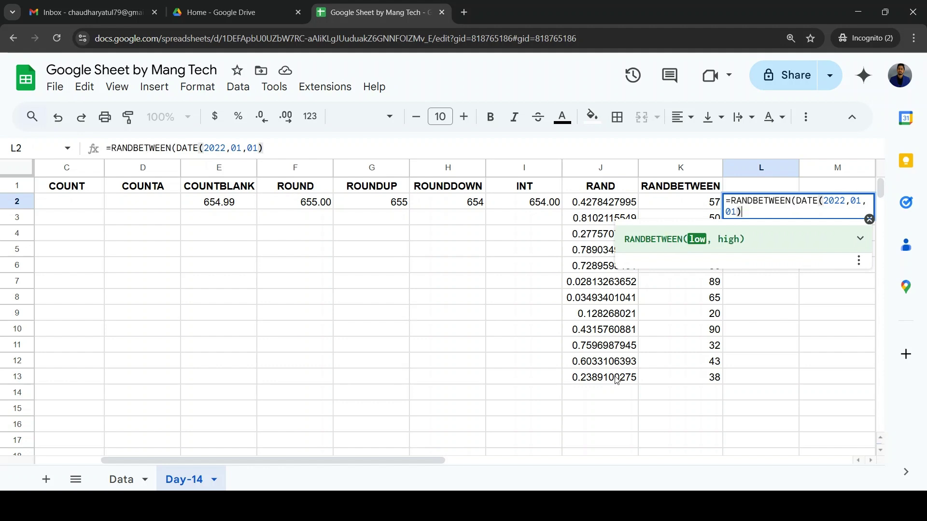
text(,)
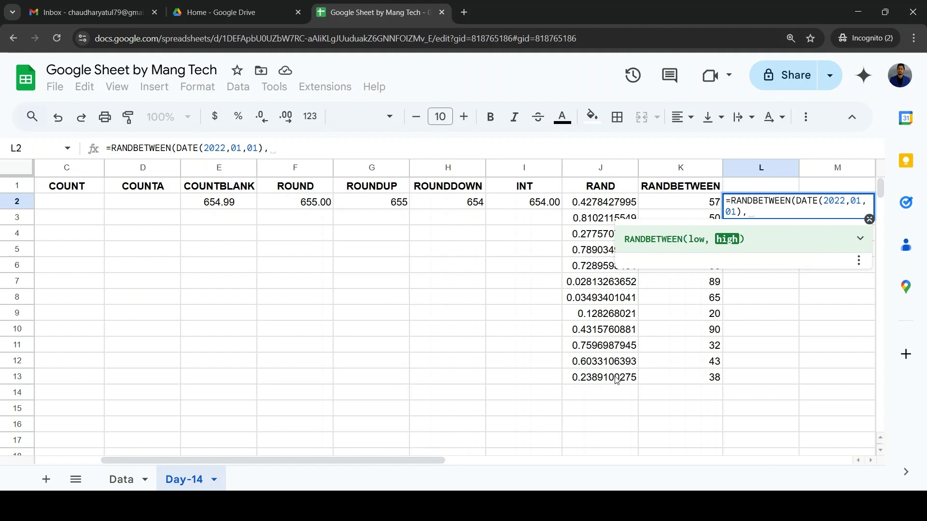
text(dat)
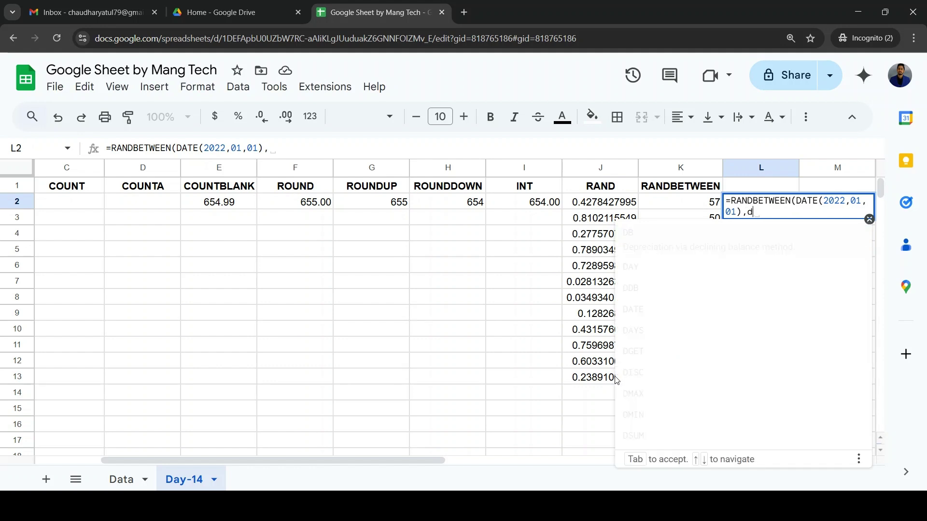
key(BackSpace)
key(BackSpace)
key(BackSpace)
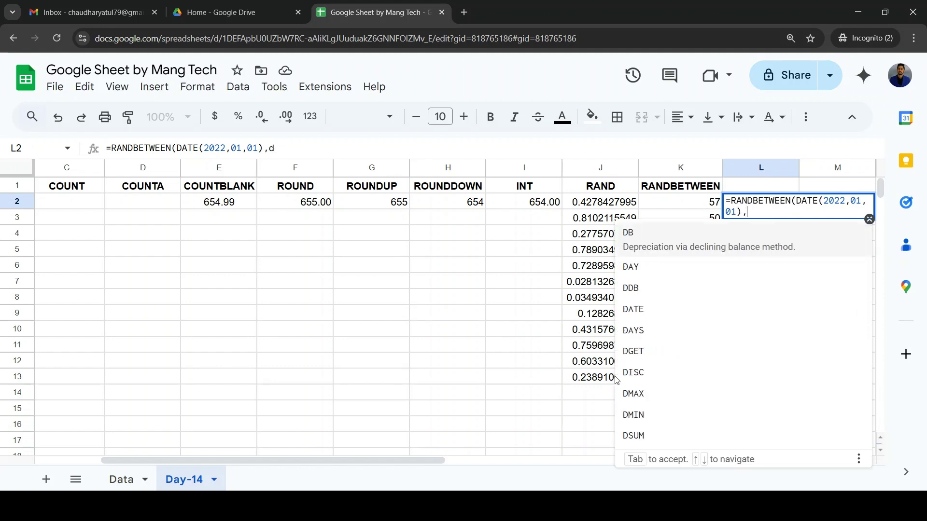
Complete the RANDBETWEEN formula in L2 with TODAY() as the high value and dismiss the suggested autofill
text(to)
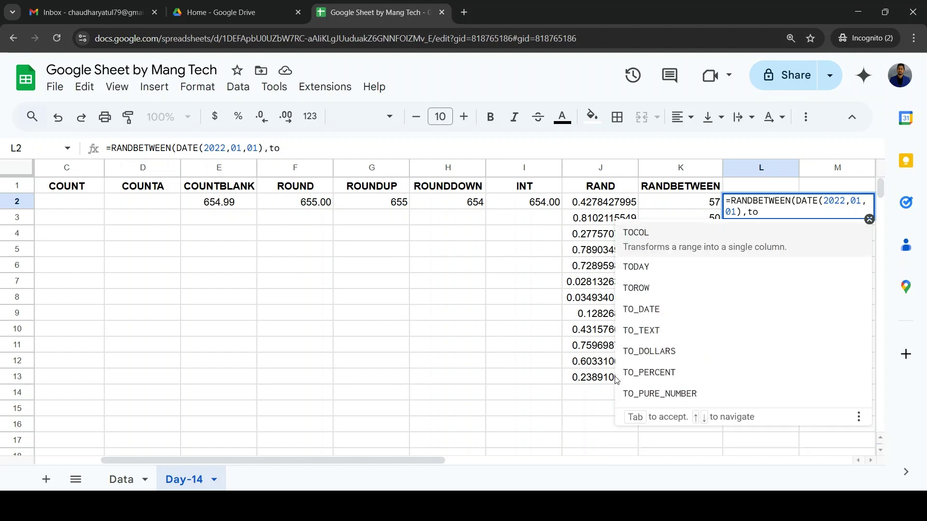
key(Down)
key(Tab)
text())
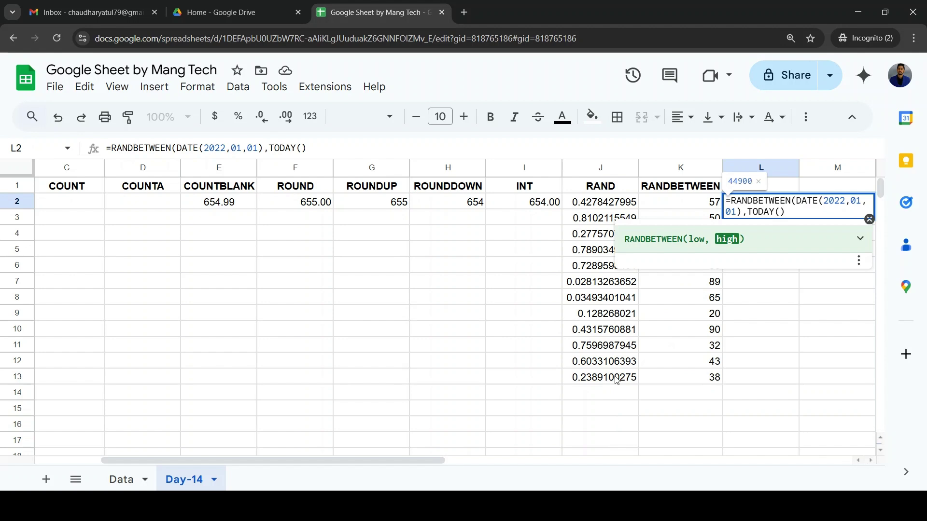
key(Return)
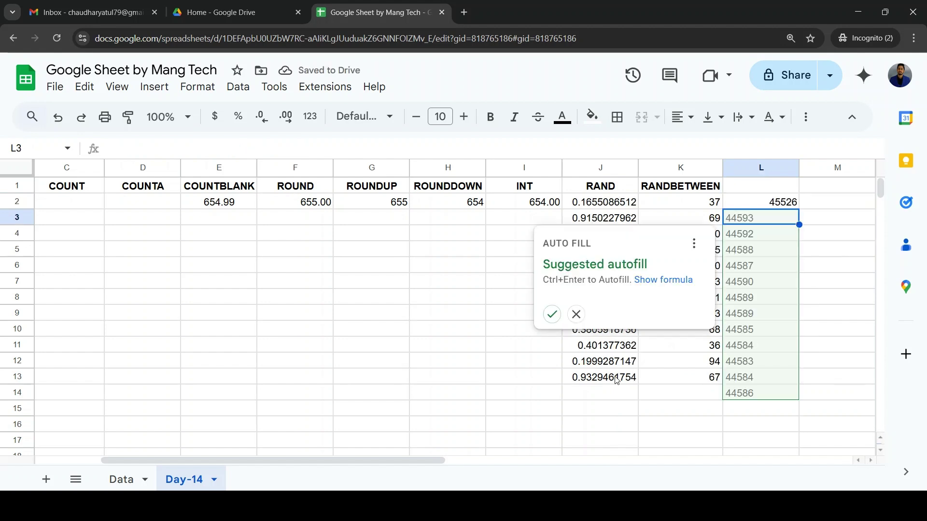
key(Escape)
Fill the random date formula from L2 down to L13, matching the length of the RANDBETWEEN column
key(Up)
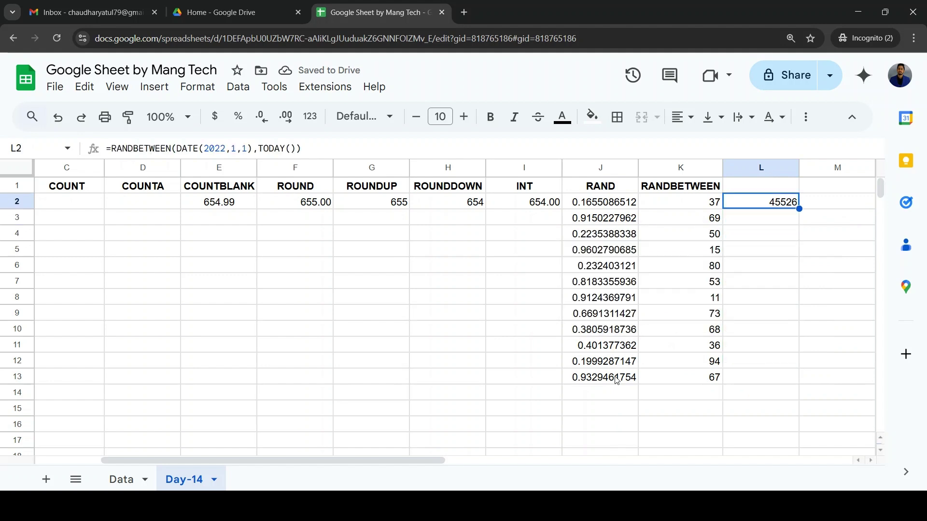
key(Left)
key(ctrl+Down)
key(Right)
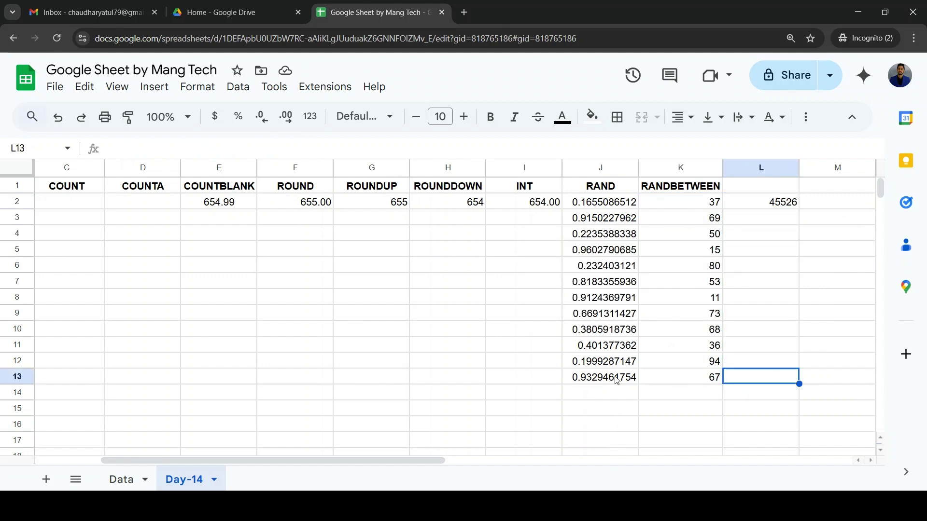
key(ctrl+shift+Up)
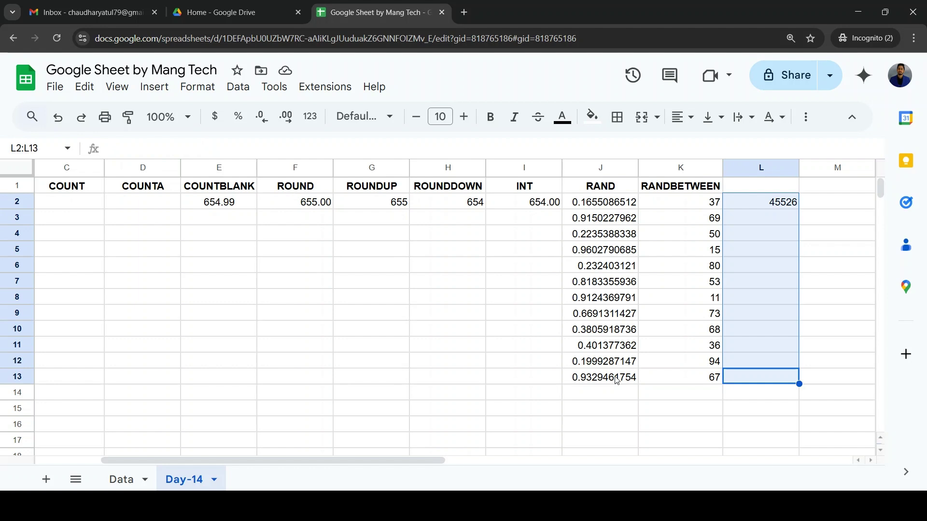
key(ctrl+d)
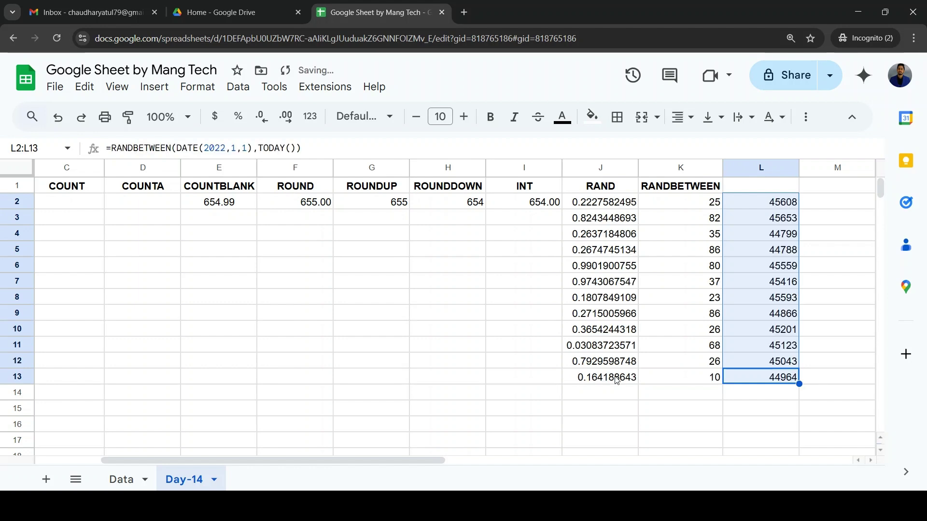
Format the random serial numbers in L2:L13 as dates
click(204, 92)
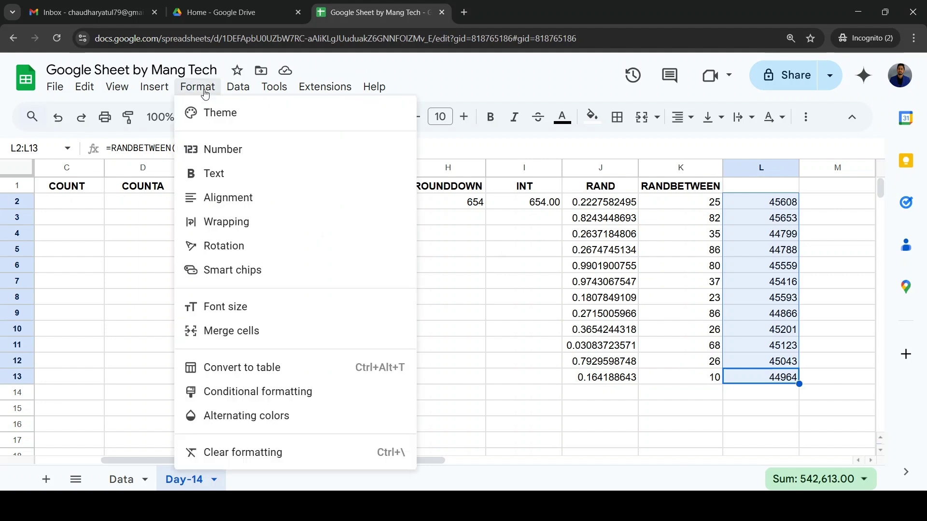
mouse_move(256, 155)
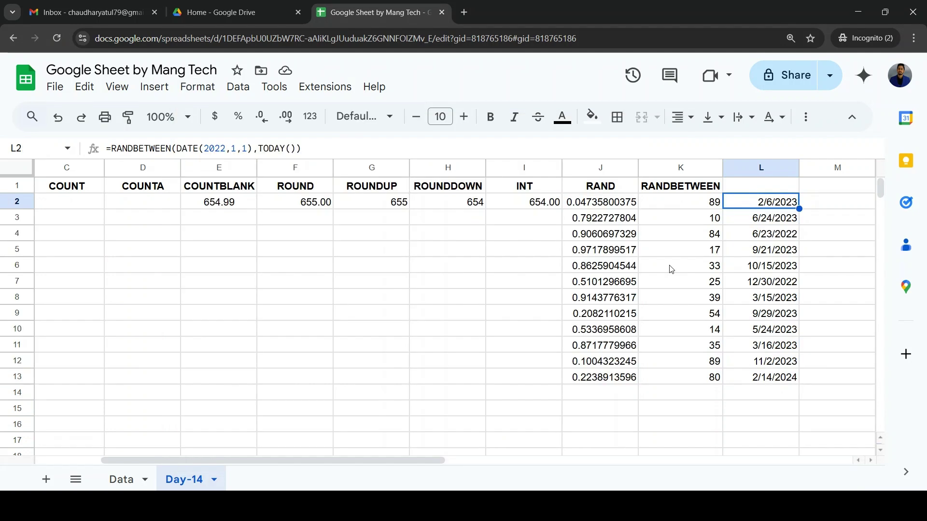
key(ctrl+shift+Down)
key(Up)
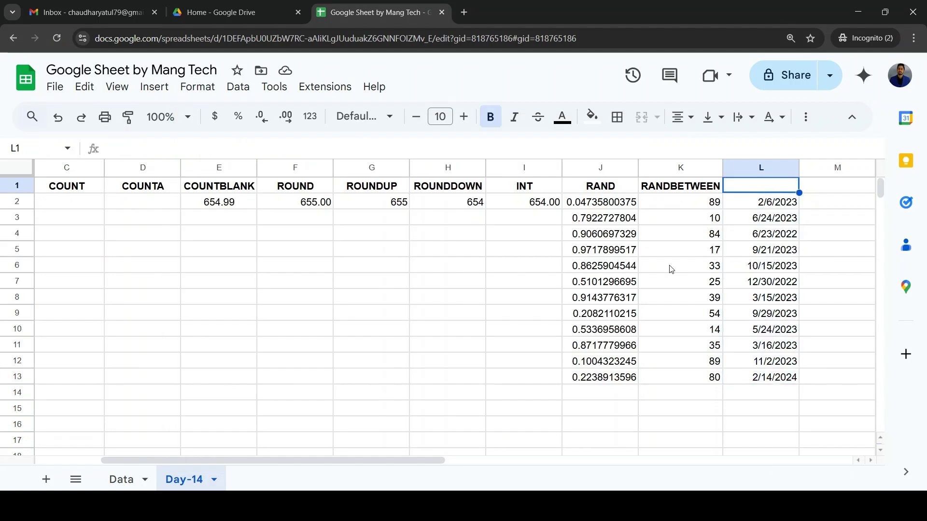
Recalculate the sheet several times from cell L3 to regenerate the random dates and numbers
key(Down)
key(Down)
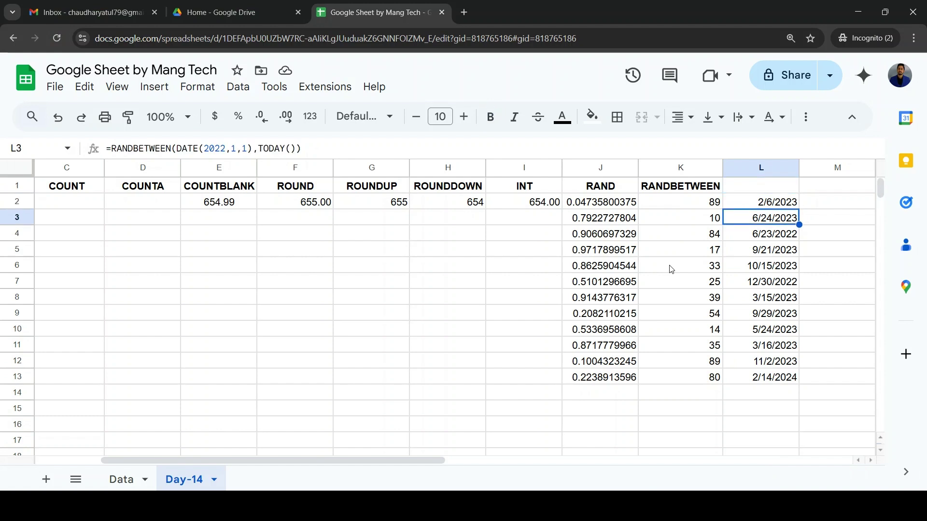
key(F9)
key(F9)
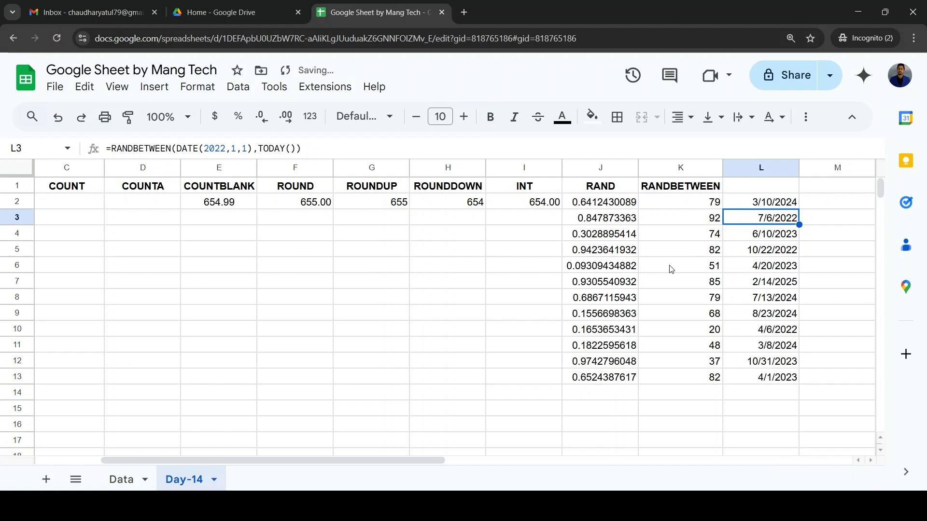
key(F9)
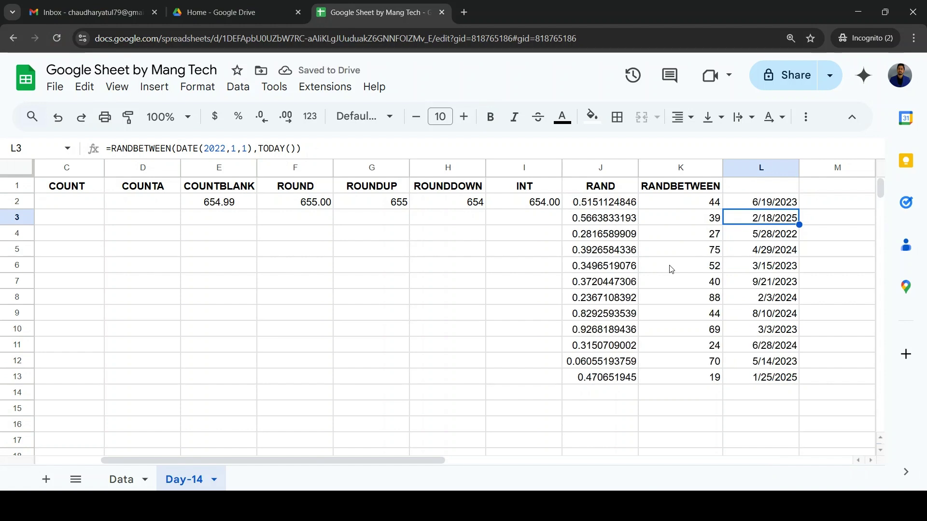
key(F9)
key(Left)
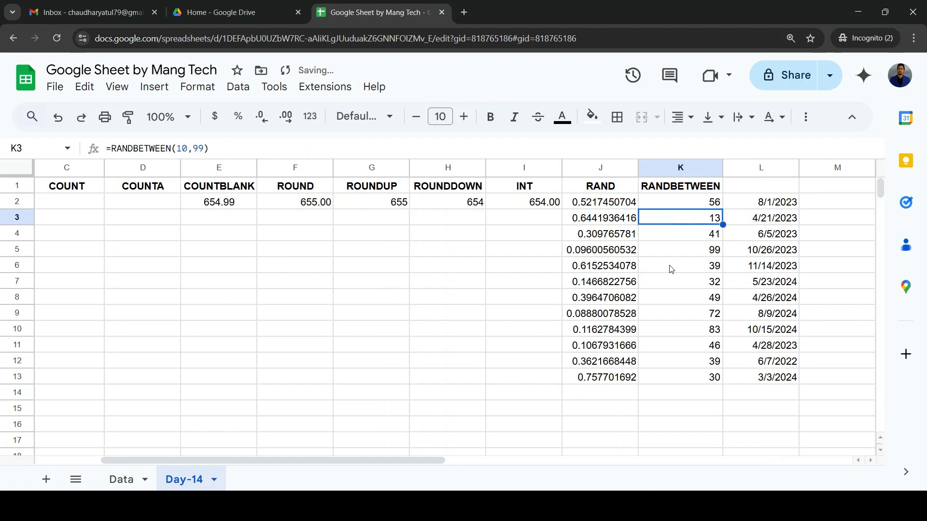
key(Left)
key(Right)
key(Right)
key(Right)
key(Left)
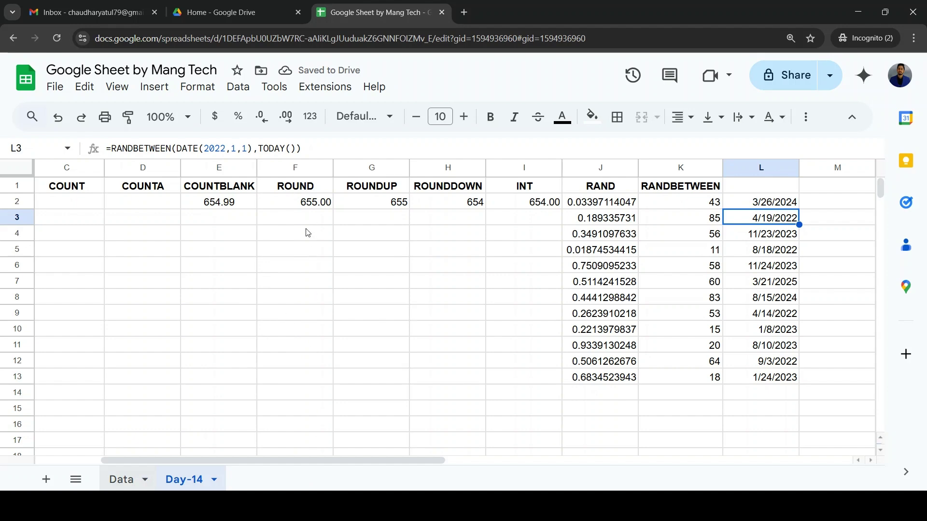
Show the Data sheet and switch to the Mang Tech Google Sheet Training spreadsheet with its list of all formulas
key(ctrl+shift+Page_Up)
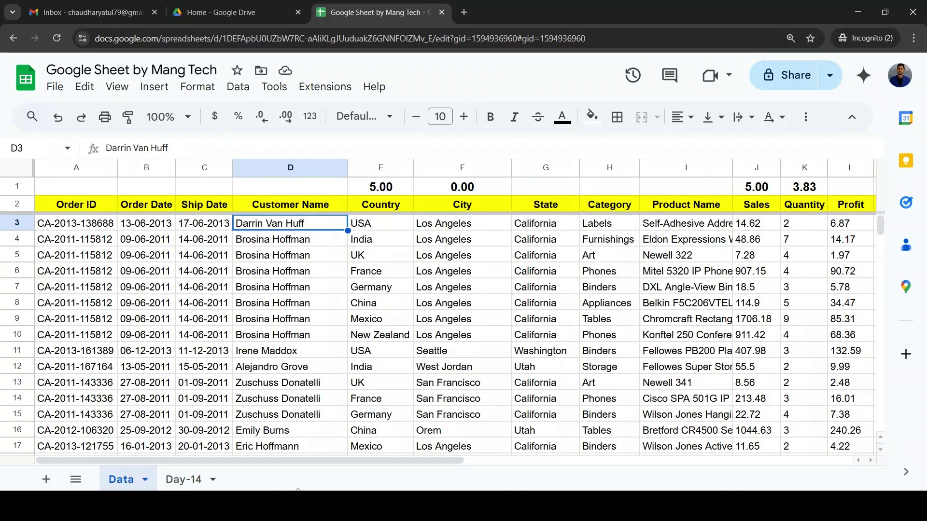
mouse_move(290, 507)
click(354, 451)
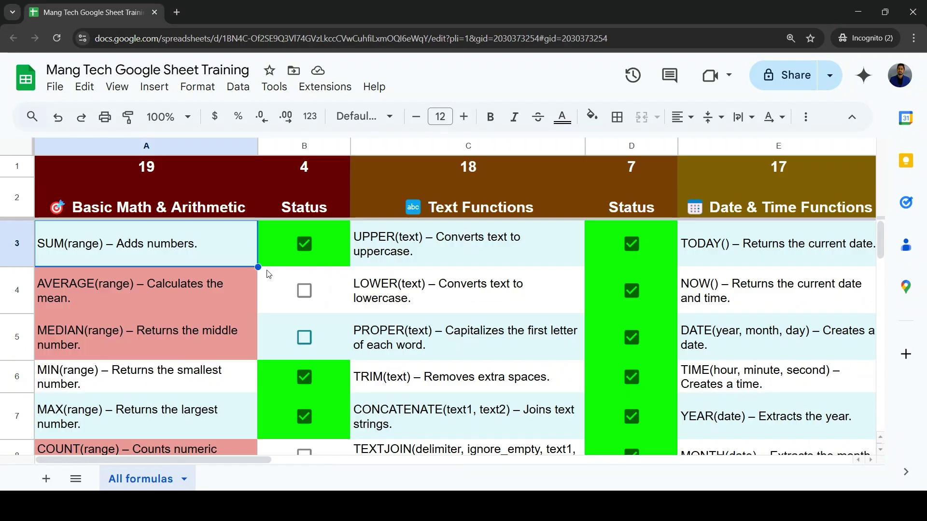
key(ctrl+minus)
Tick the Status checkboxes for AVERAGE and MEDIAN under Basic Math & Arithmetic
click(327, 290)
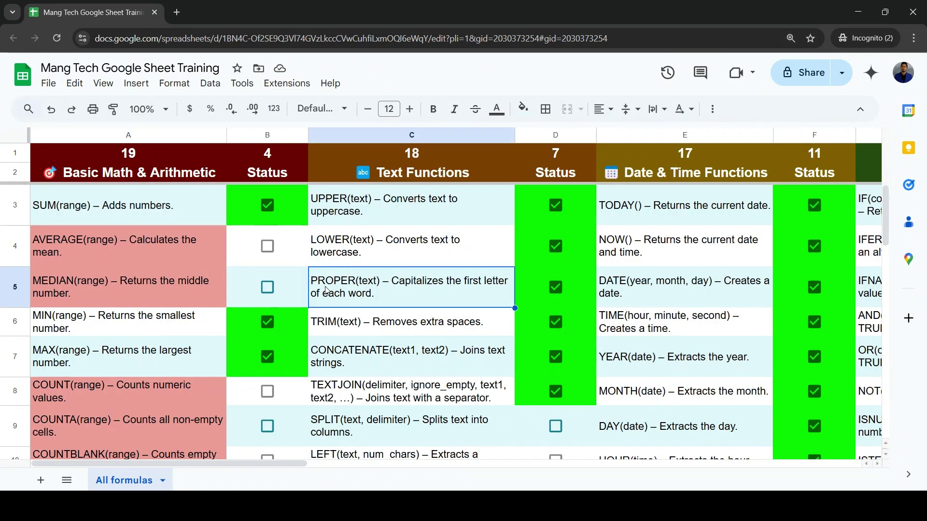
key(Left)
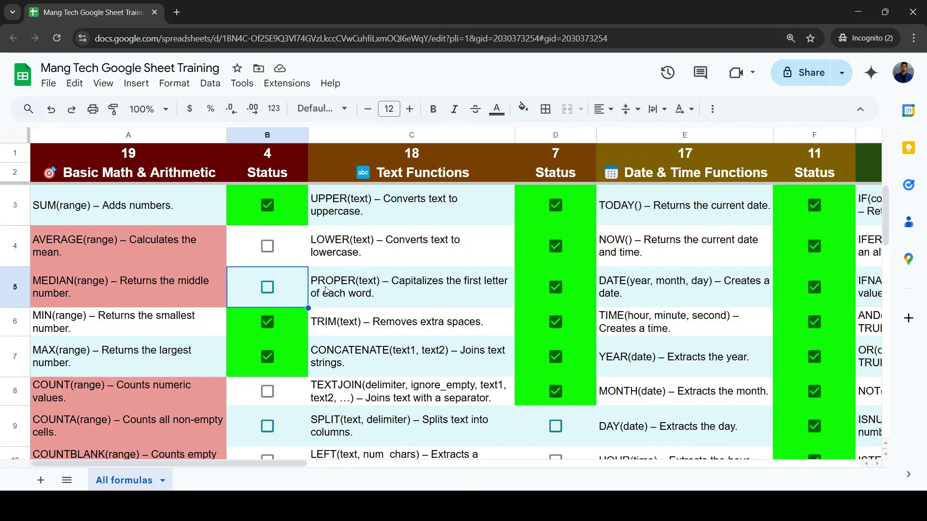
key(Up)
key(space)
key(Down)
key(space)
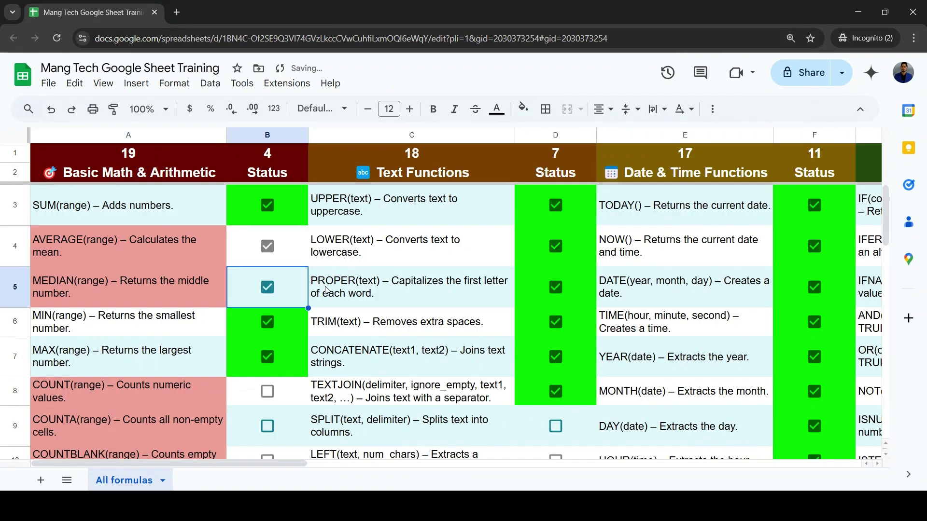
Tick the Status checkboxes for COUNT, COUNTA and COUNTBLANK under Basic Math & Arithmetic
key(Down)
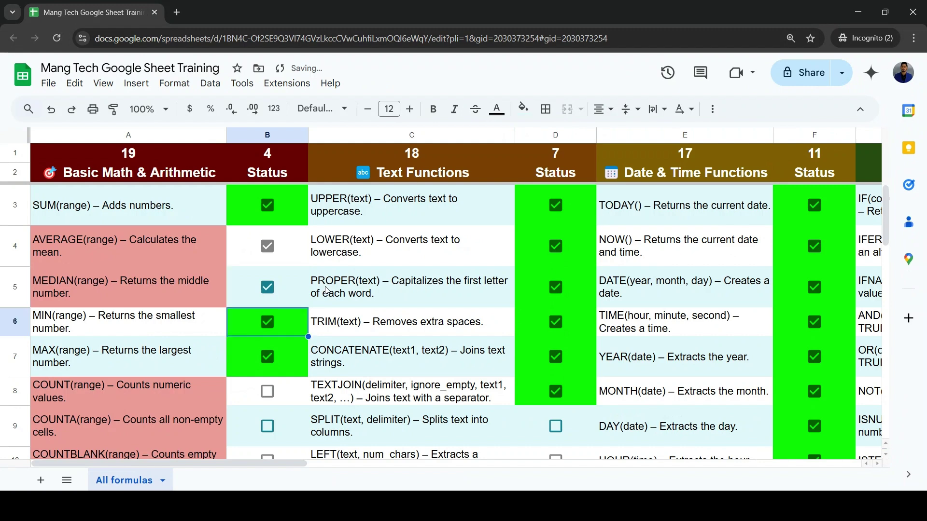
key(Down)
key(Down)
key(space)
key(Down)
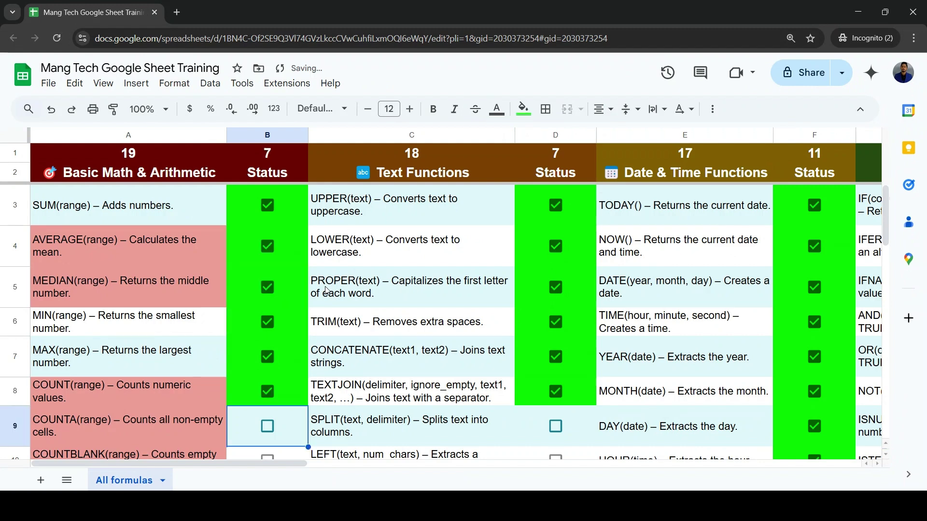
key(space)
key(Down)
key(space)
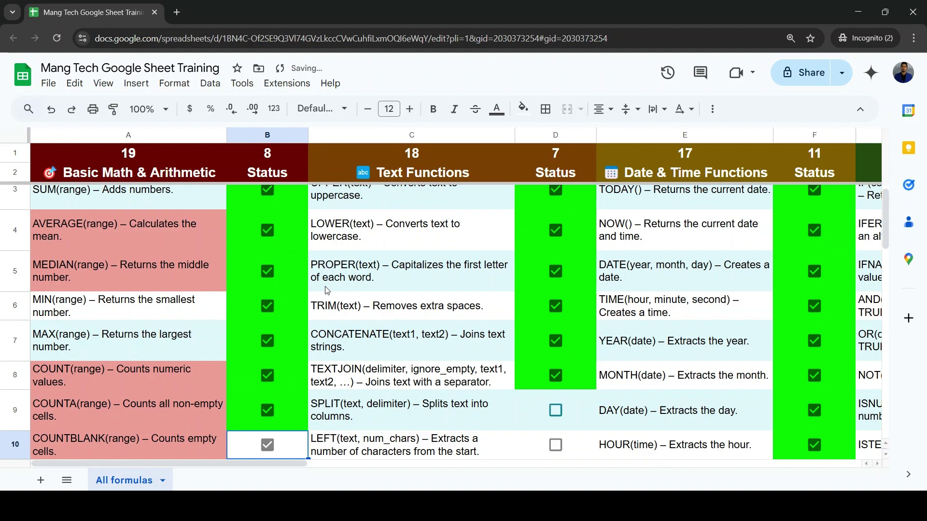
Tick the Status checkboxes for ROUND, ROUNDUP and ROUNDDOWN under Basic Math & Arithmetic
key(Down)
key(space)
key(Down)
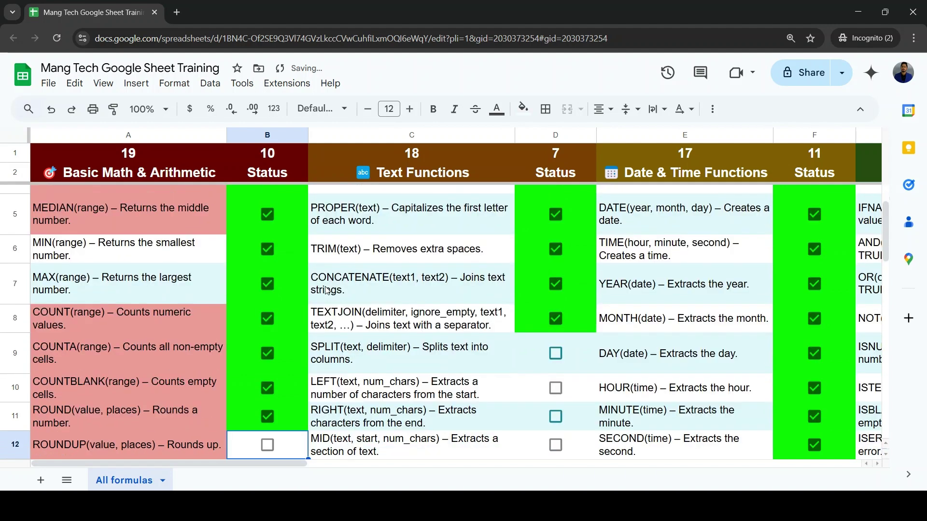
key(space)
key(Down)
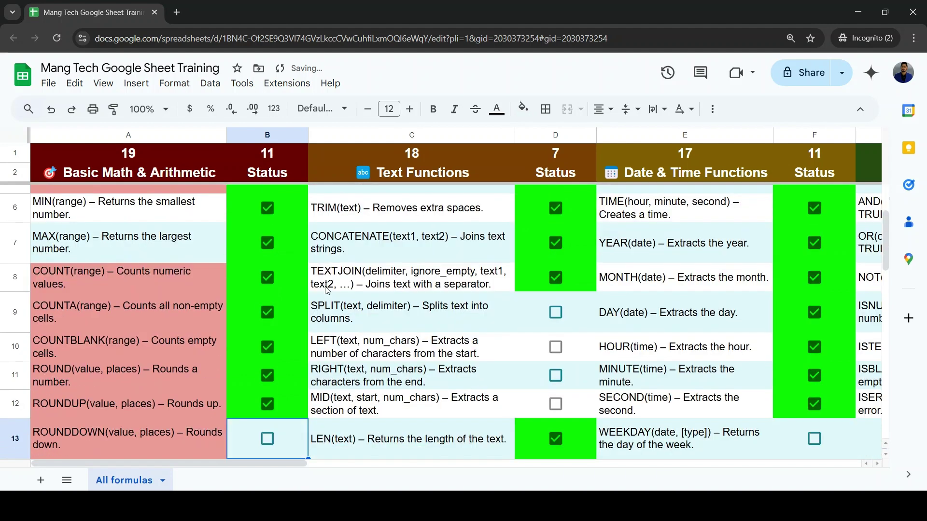
key(space)
key(Down)
key(Down)
key(Up)
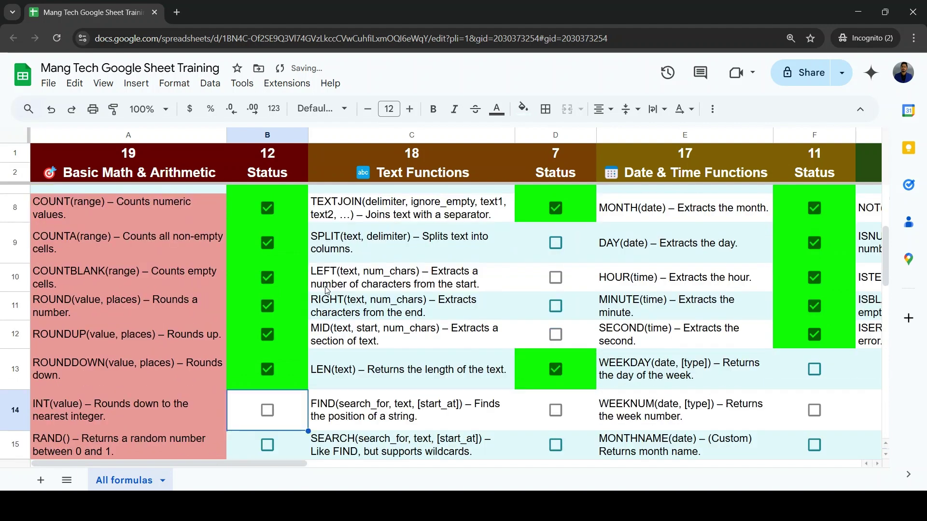
Tick the Status checkboxes for INT, RAND and RANDBETWEEN under Basic Math & Arithmetic
key(space)
key(Down)
key(space)
key(Down)
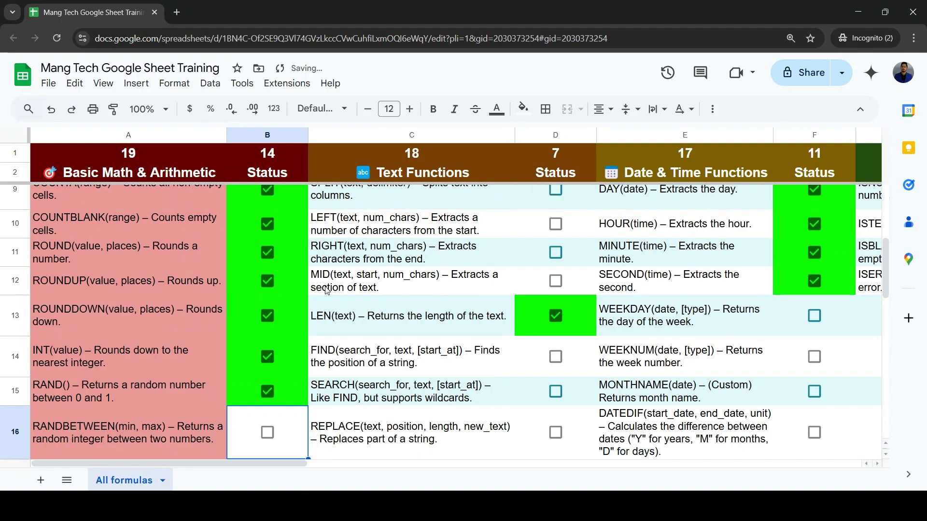
key(Down)
key(space)
key(Up)
key(space)
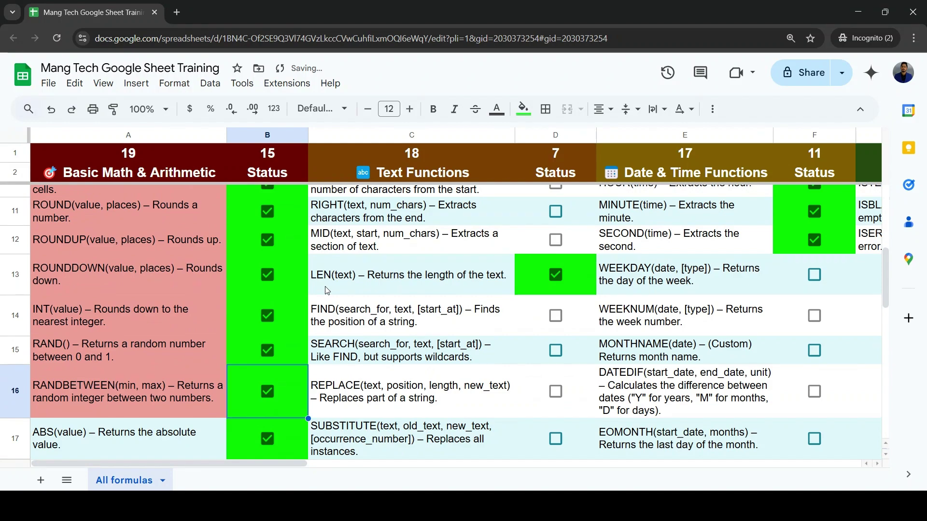
Review the Basic Math & Arithmetic Status column down to PI and back up to its header count
key(Down)
key(Down)
key(Down)
key(Down)
key(Down)
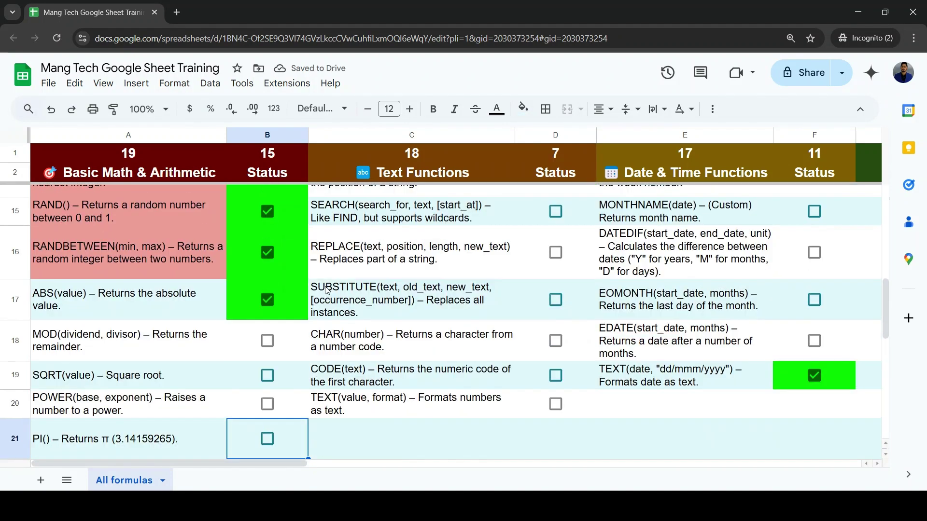
key(Up)
key(Up)
key(Up)
key(Up)
key(Up)
key(Up)
key(Up)
key(Up)
key(Up)
key(Up)
key(Up)
key(Up)
key(Up)
key(Up)
key(Up)
key(Up)
key(Up)
key(Up)
key(Up)
key(Up)
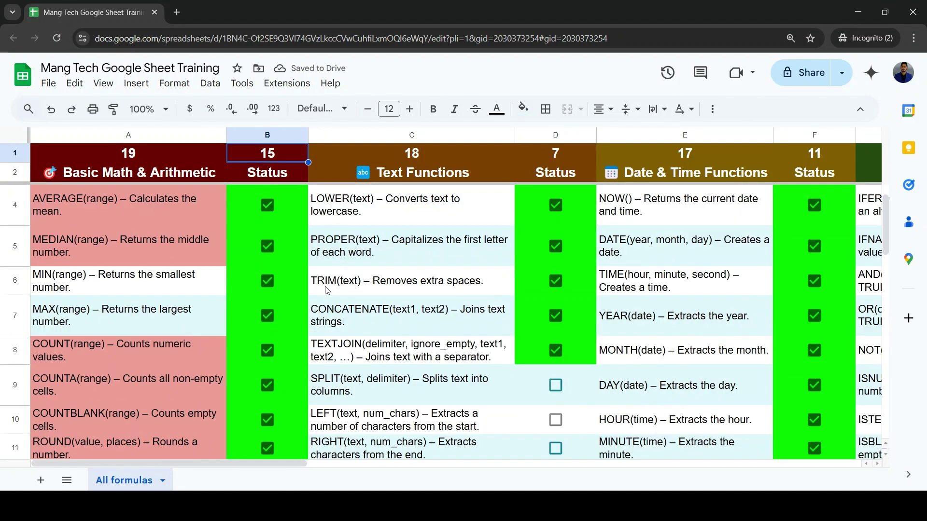
Look through the Text Functions list from its header down to the CHAR function
key(Right)
key(Down)
key(Down)
key(Down)
key(Down)
key(Down)
key(Down)
key(Down)
key(Down)
key(Down)
key(Down)
key(Down)
key(Down)
key(Down)
key(Down)
key(Down)
key(Down)
key(Down)
key(Down)
key(Down)
key(Down)
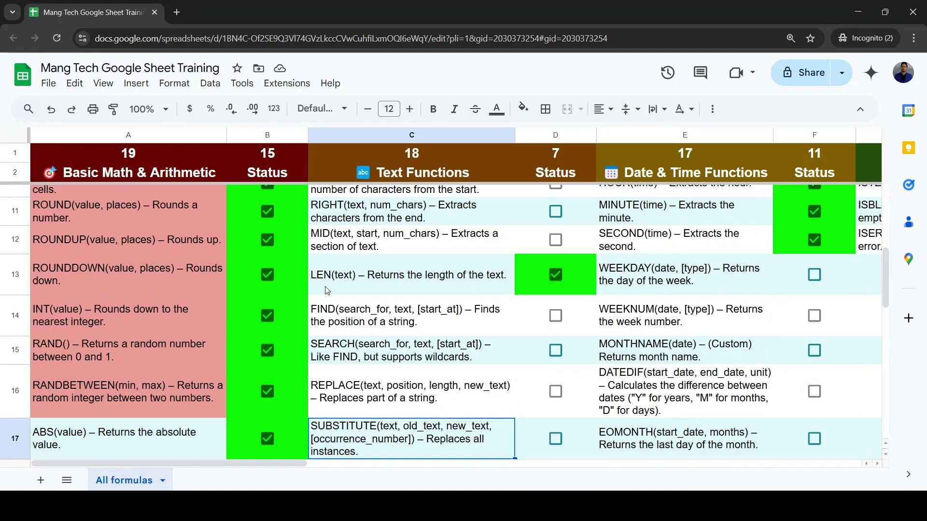
key(Up)
key(Up)
key(Up)
key(Up)
key(Up)
key(Up)
key(Up)
key(Up)
key(Up)
key(Up)
key(Up)
key(Up)
key(Up)
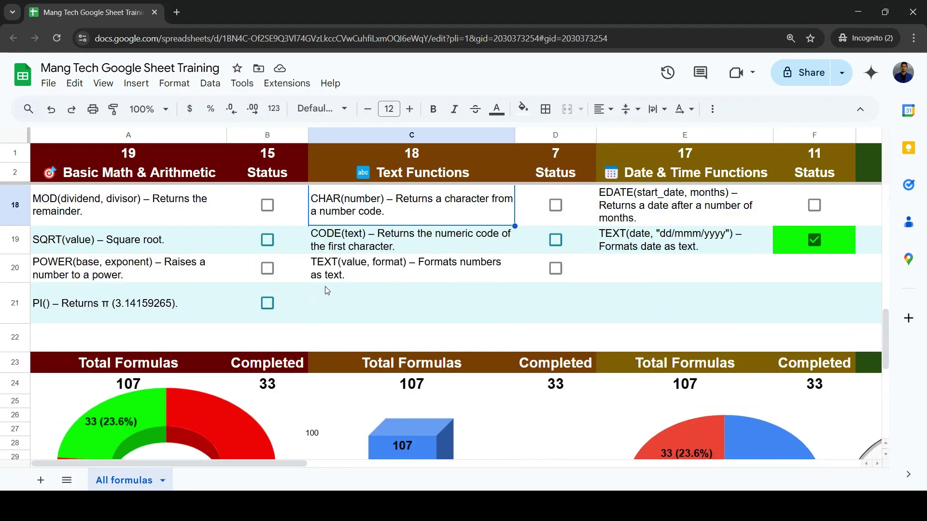
Examine the Total Formulas and Completed figures and the 3D doughnut, column and pie charts below the formula lists
key(Left)
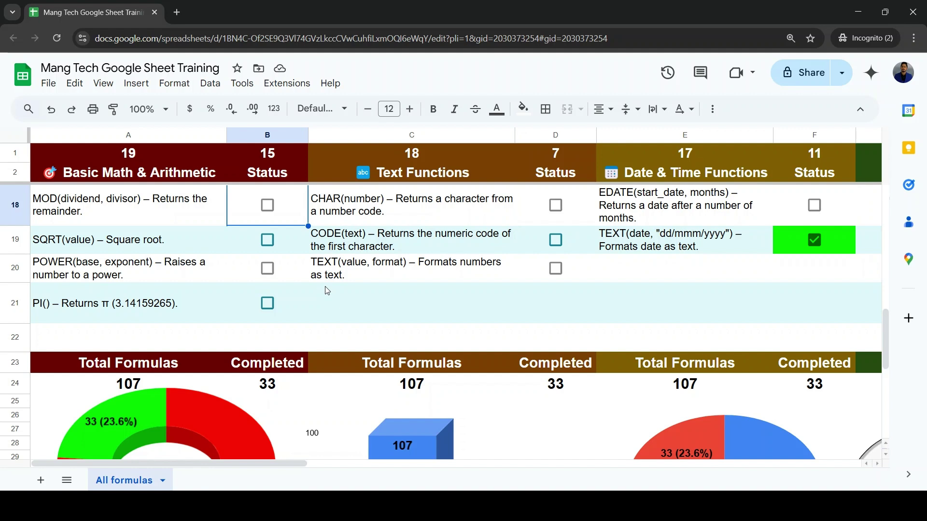
key(Down)
key(Down)
key(Down)
key(Down)
key(Down)
key(Down)
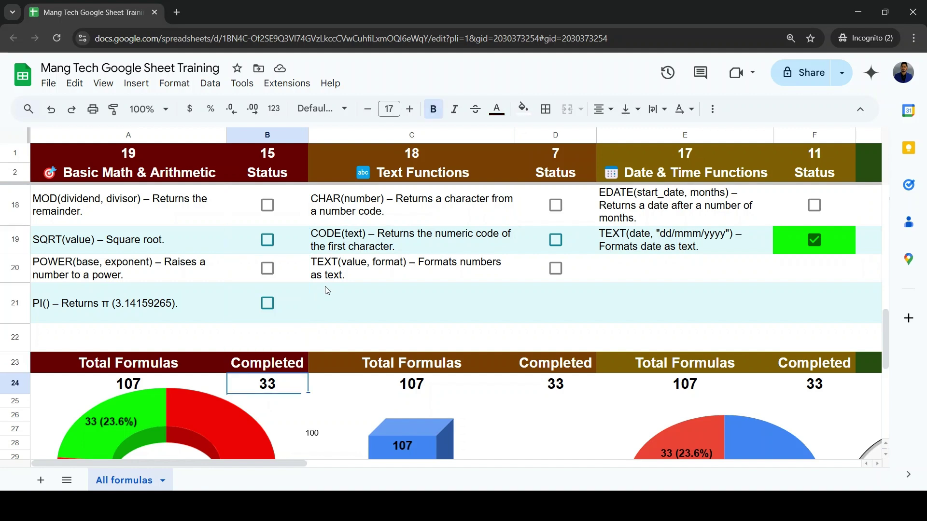
key(Down)
key(Down)
key(Down)
key(Down)
key(Down)
key(Down)
key(Down)
key(Down)
key(Down)
key(Down)
key(Down)
key(Down)
key(Down)
key(Down)
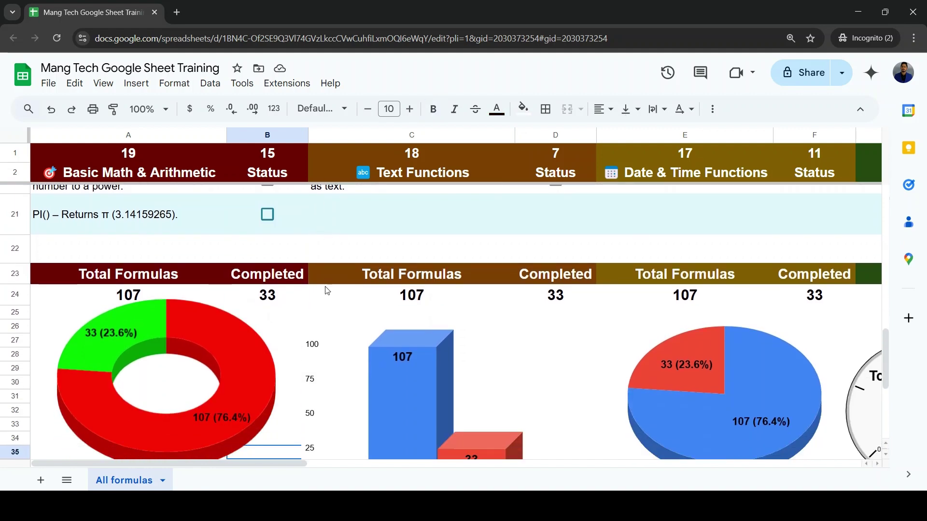
key(Down)
key(Down)
key(Down)
key(Down)
key(Down)
key(Down)
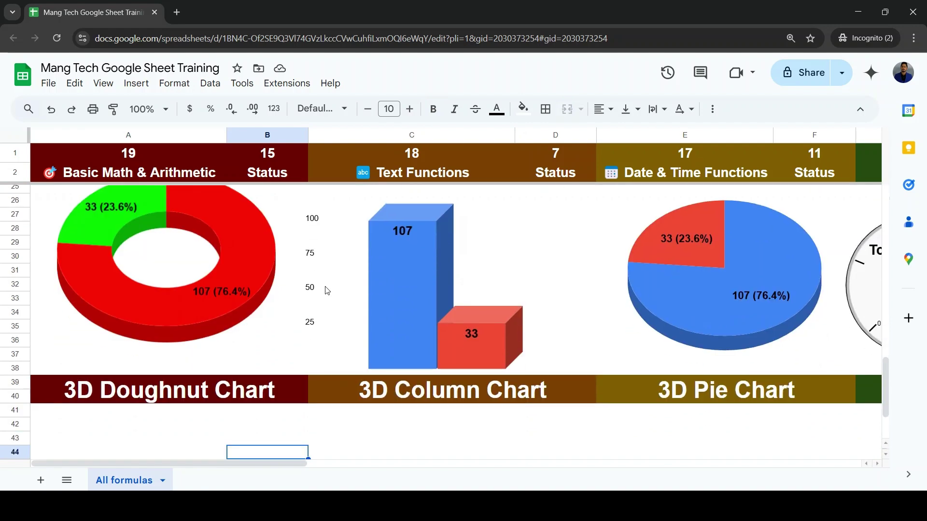
Examine the gauge, scorecard, radar, 3D bar, scatter and stacked stepped area charts across row 42
key(Up)
key(Up)
key(Right)
key(Right)
key(Right)
key(Right)
key(Right)
key(Right)
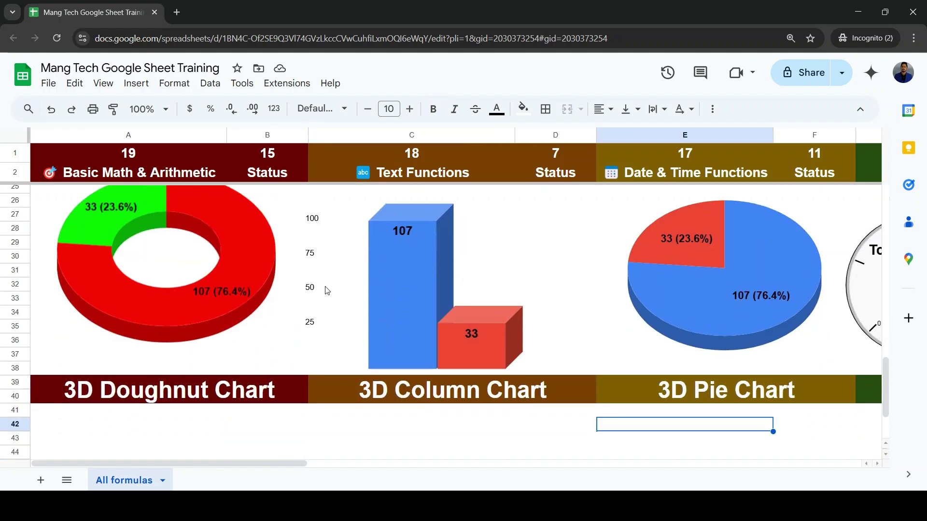
key(Right)
key(Right)
key(Right)
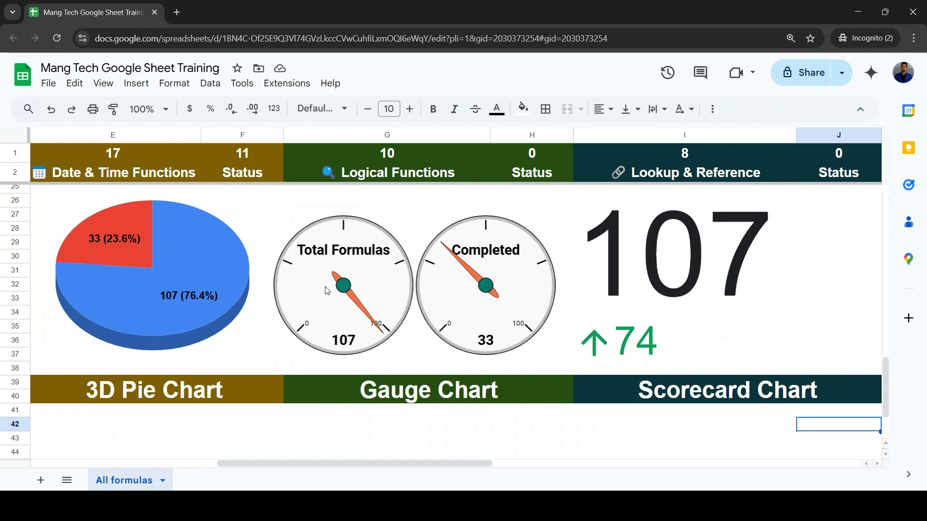
key(Right)
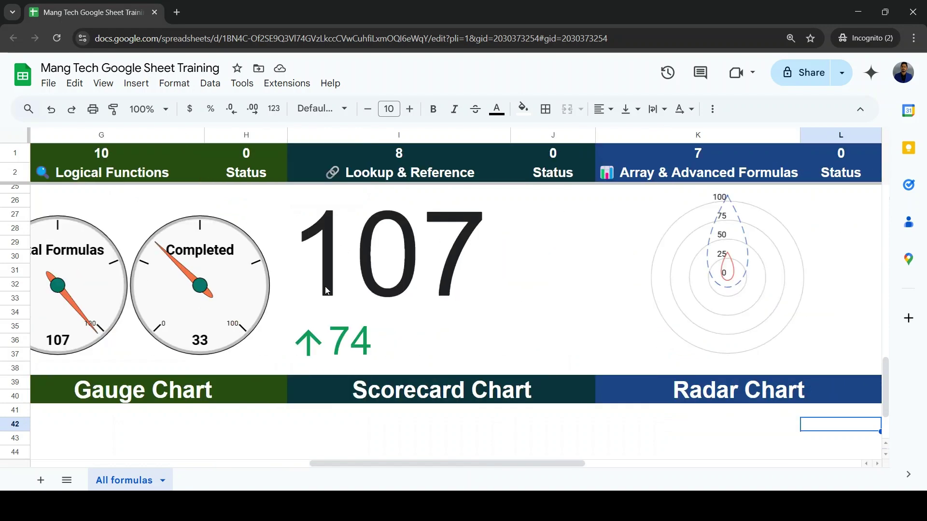
key(Right)
key(Right)
key(Right)
key(Right)
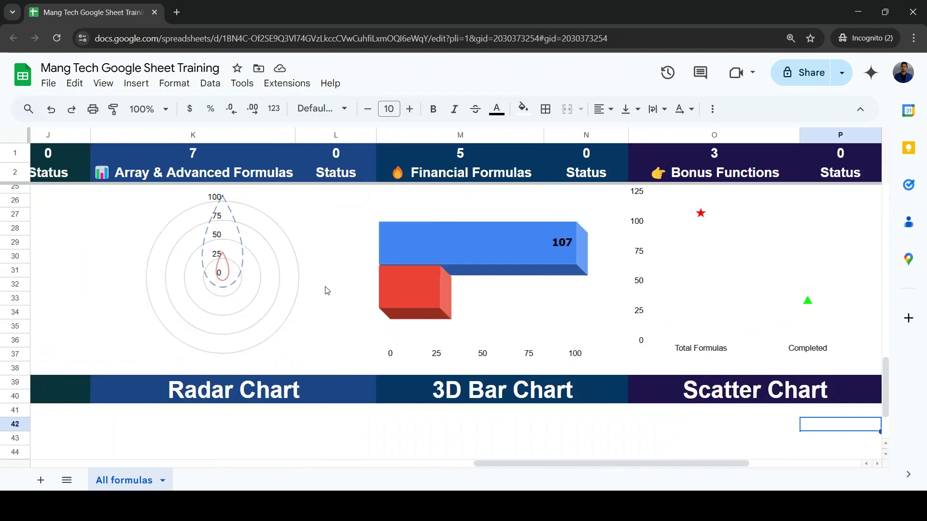
key(Right)
key(Right)
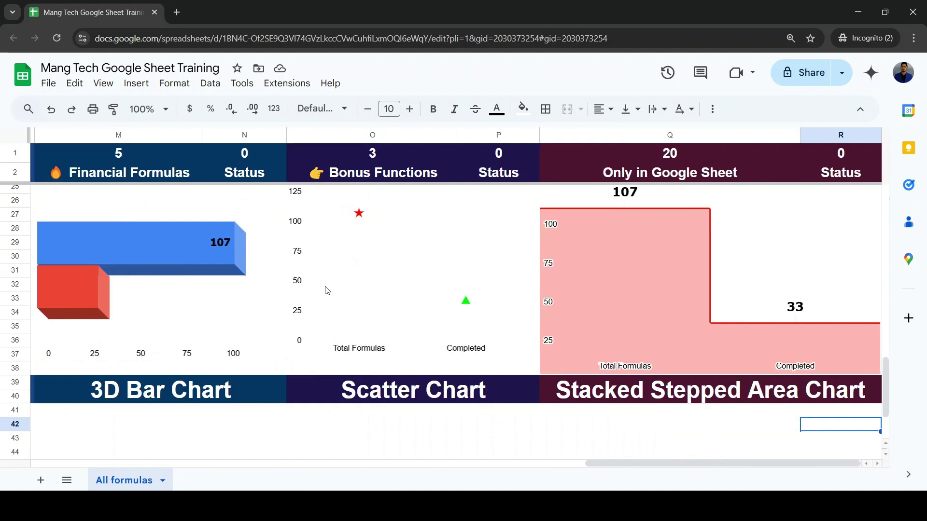
Go back past the charts to the Basic Math & Arithmetic Status header and review the ticked functions
key(Left)
key(Left)
key(Left)
key(Left)
key(Left)
key(Left)
key(Left)
key(Left)
key(Left)
key(Left)
key(Left)
key(Left)
key(Left)
key(Left)
key(Left)
key(Left)
key(Left)
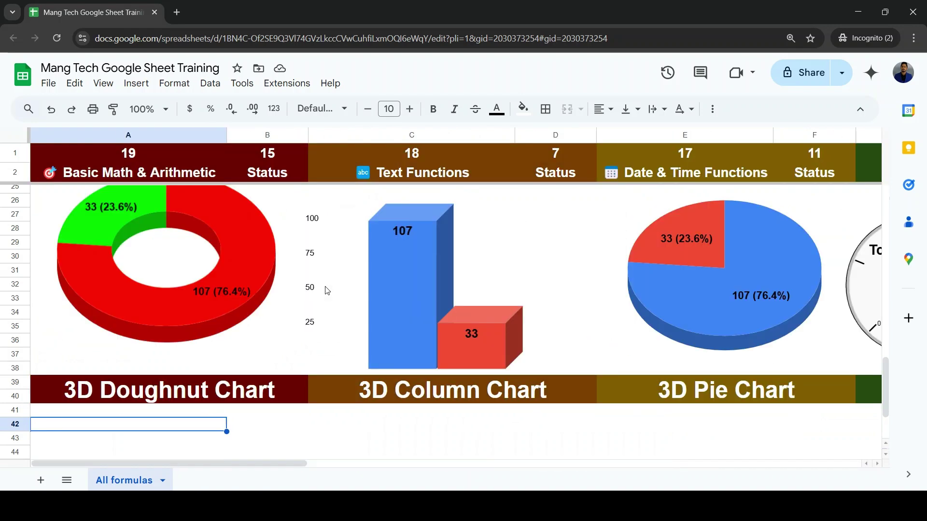
key(Up)
key(Up)
key(Up)
key(Up)
key(Up)
key(Up)
key(Up)
key(Up)
key(Up)
key(Up)
key(Up)
key(Up)
key(Up)
key(Up)
key(Up)
key(Up)
key(Up)
key(Up)
key(Up)
key(Up)
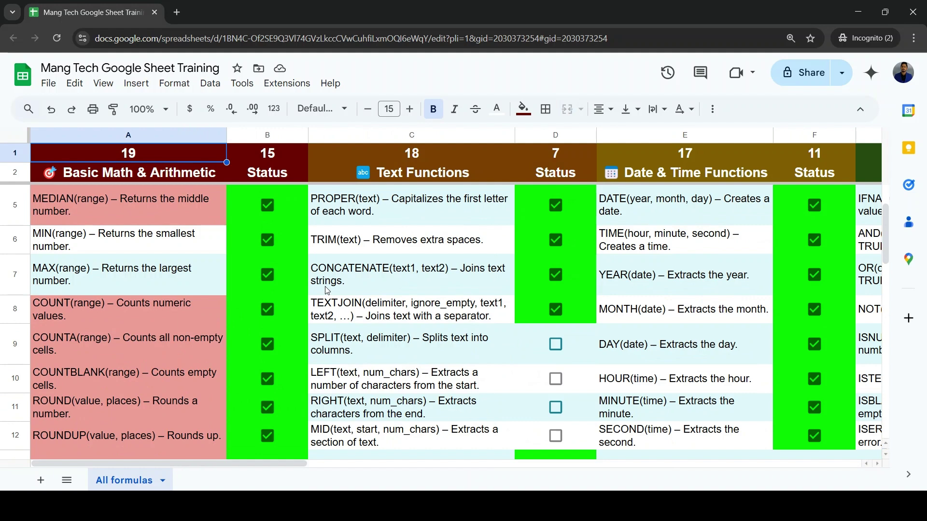
key(Right)
key(Down)
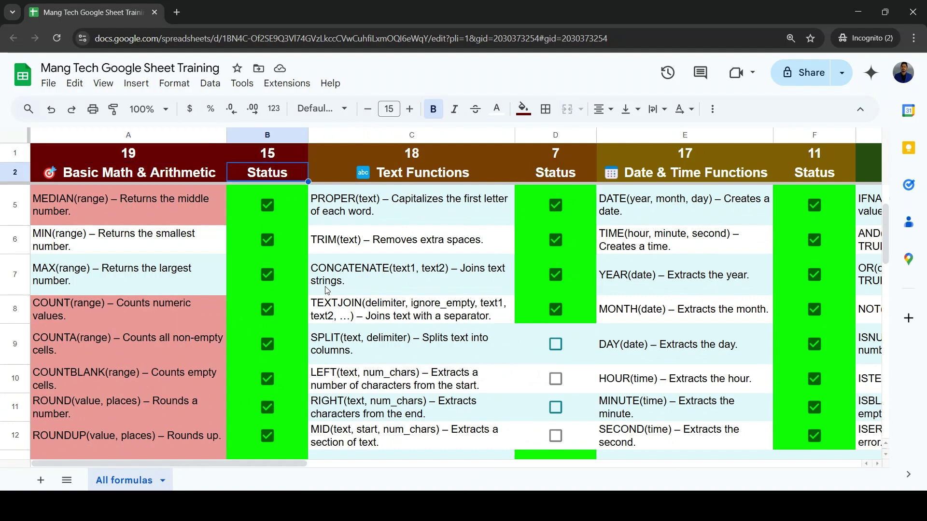